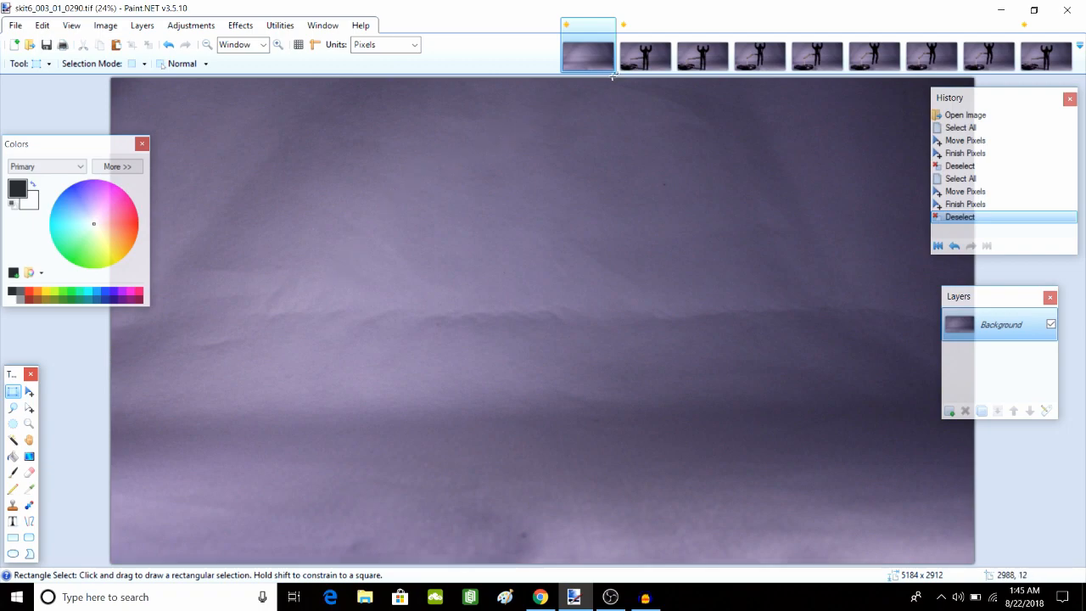
Switch to the frame skit6_003_01_0031.tif and deselect its whole-image selection
left_click(640, 63)
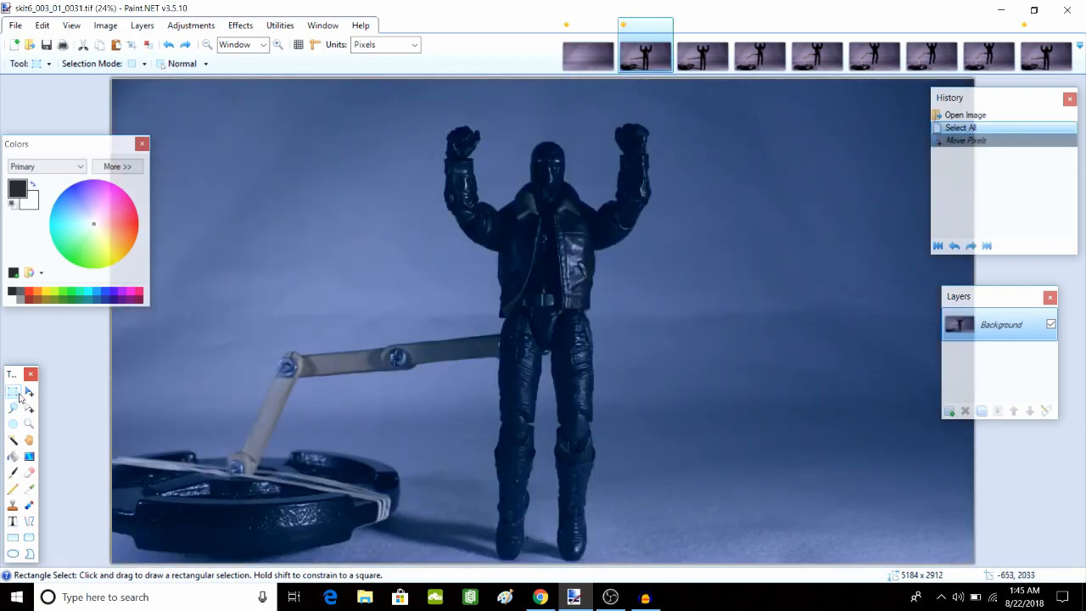
key("ctrl+d")
Compare the open frames 0031 through 0034 and close the duplicate frame skit6_003_01_0032.tif
left_click(701, 56)
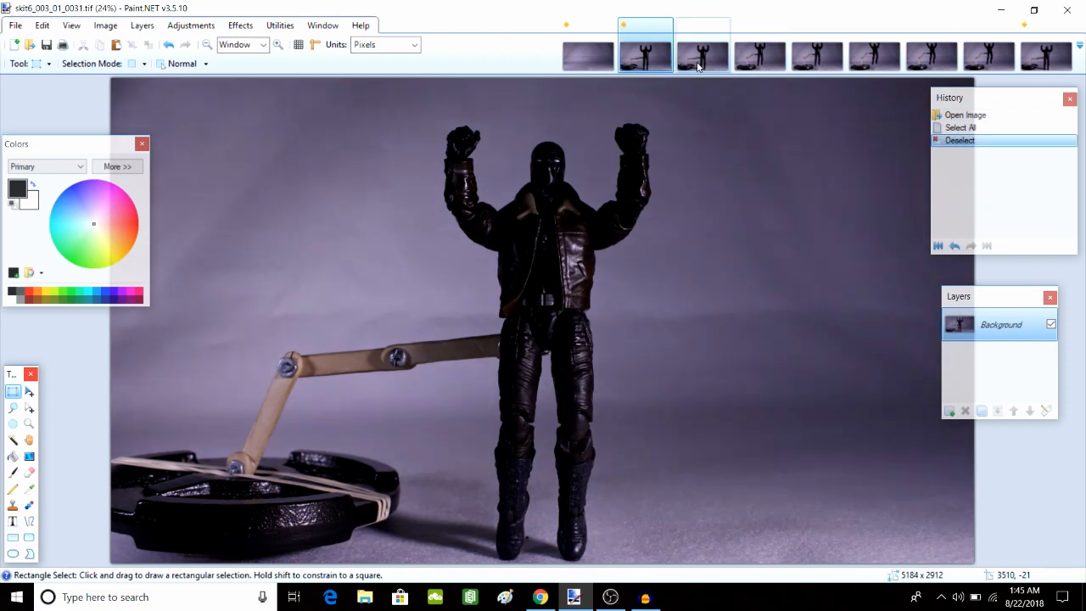
left_click(751, 64)
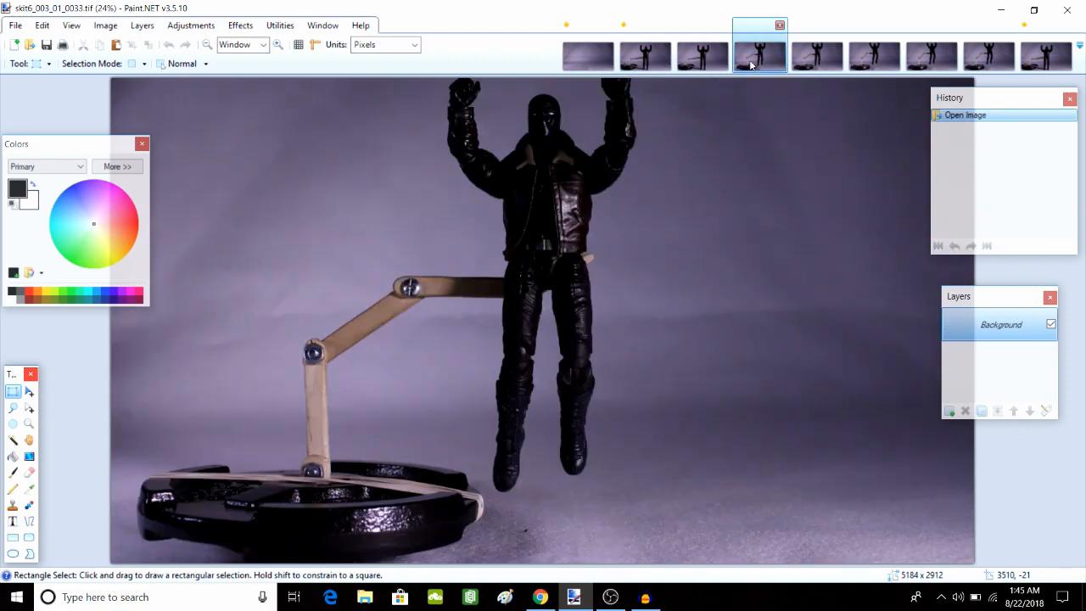
left_click(819, 65)
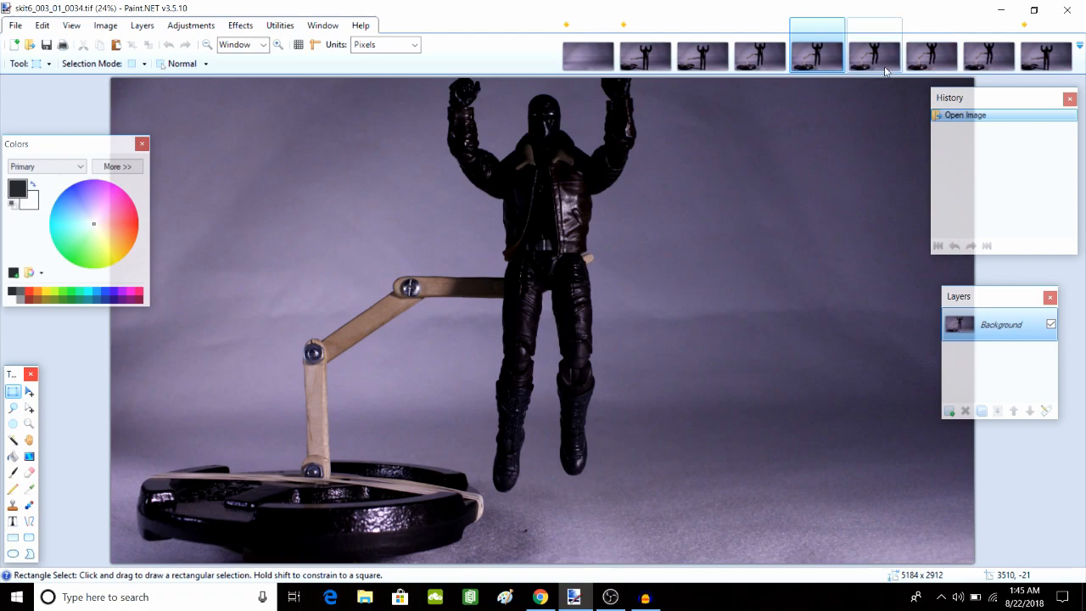
left_click(772, 64)
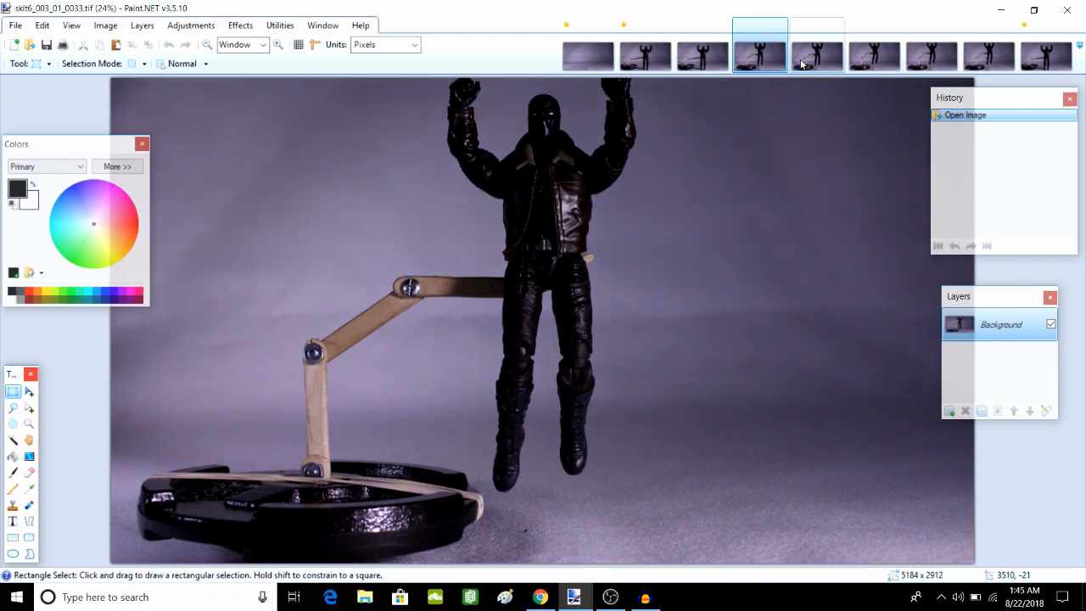
left_click(802, 64)
left_click(703, 65)
left_click(637, 64)
left_click(686, 65)
left_click(651, 66)
left_click(700, 58)
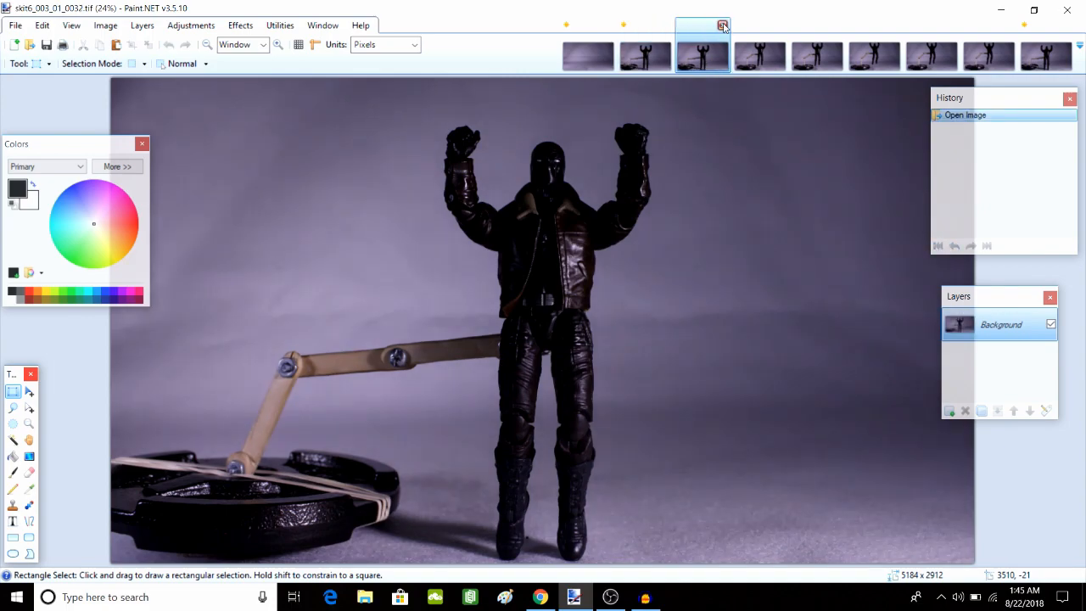
left_click(723, 25)
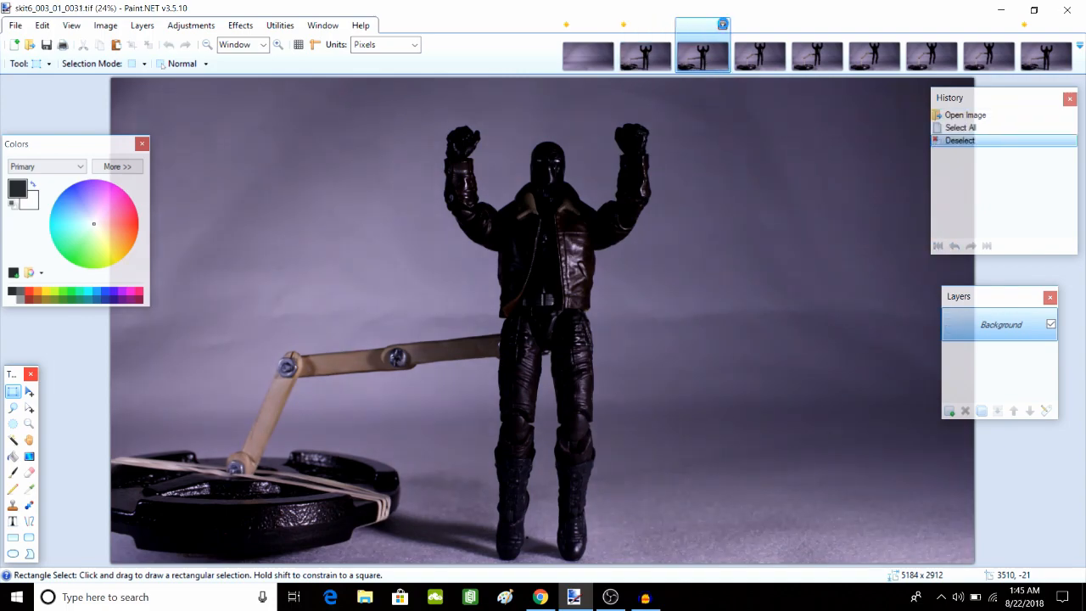
Examine frame skit6_003_01_0033.tif against frames 0031 and 0034, alternating between them to check for movement and duplicates
left_click(755, 66)
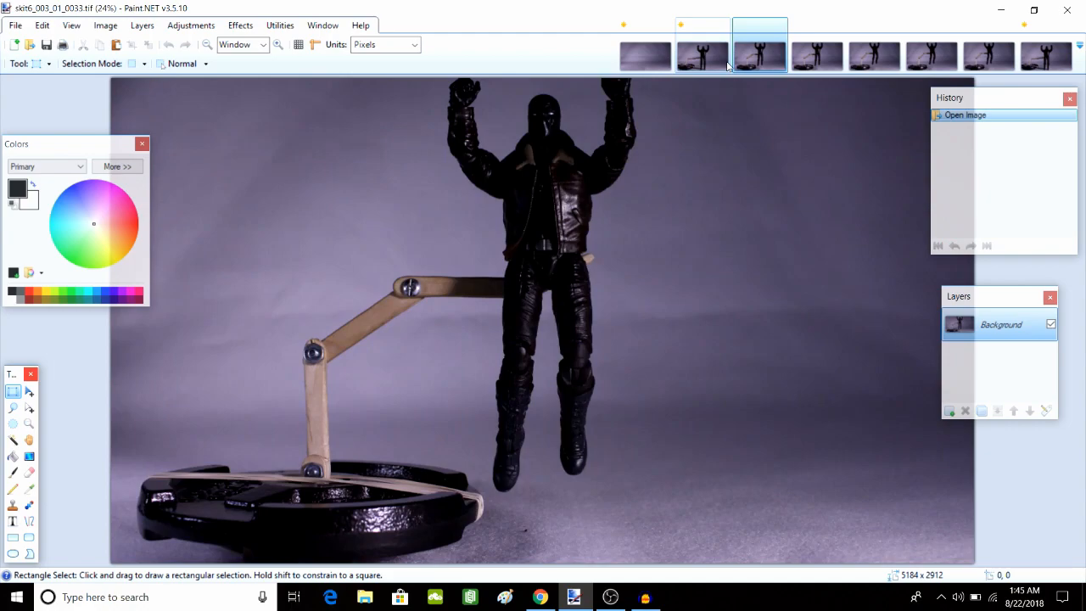
left_click(727, 66)
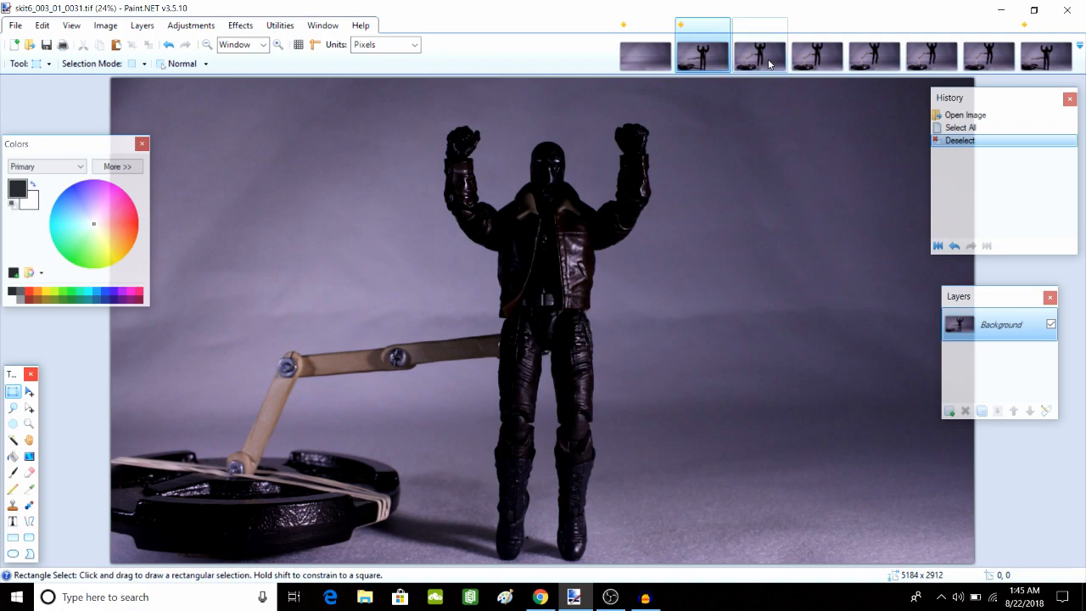
left_click(760, 59)
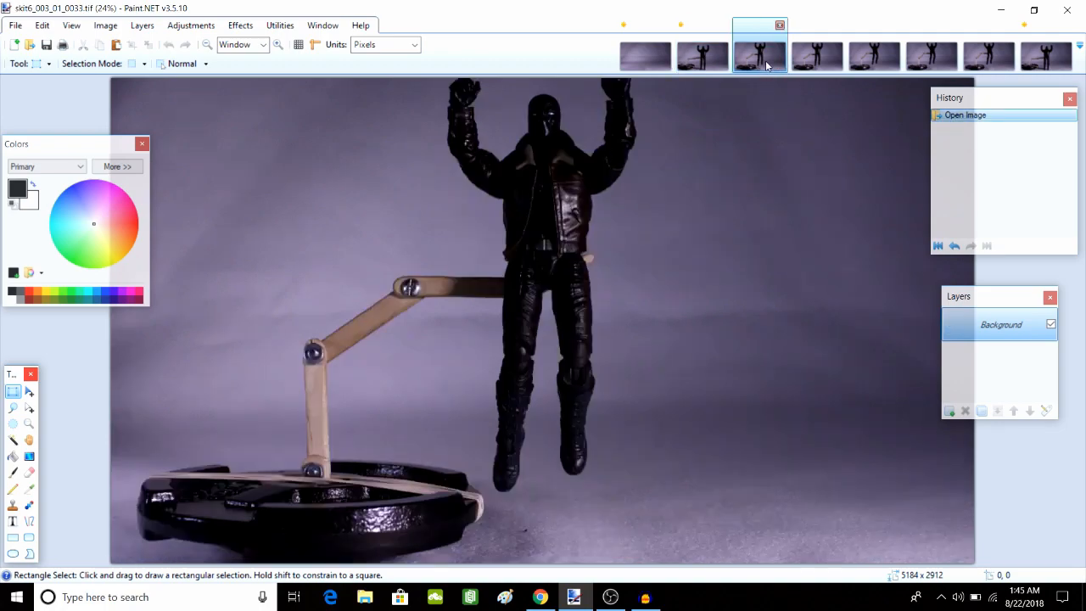
left_click(709, 64)
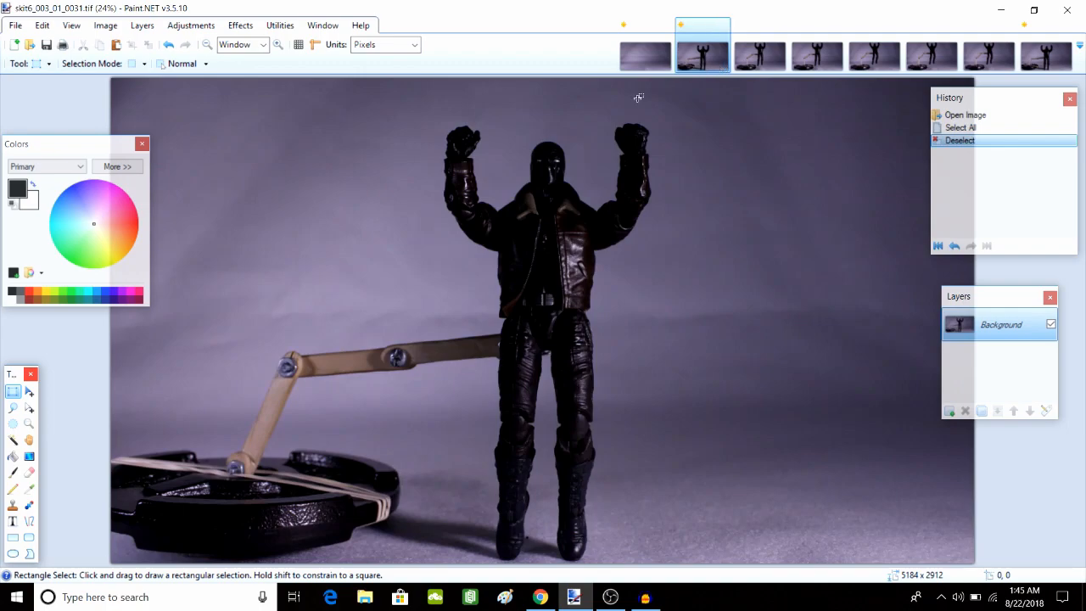
left_click(762, 65)
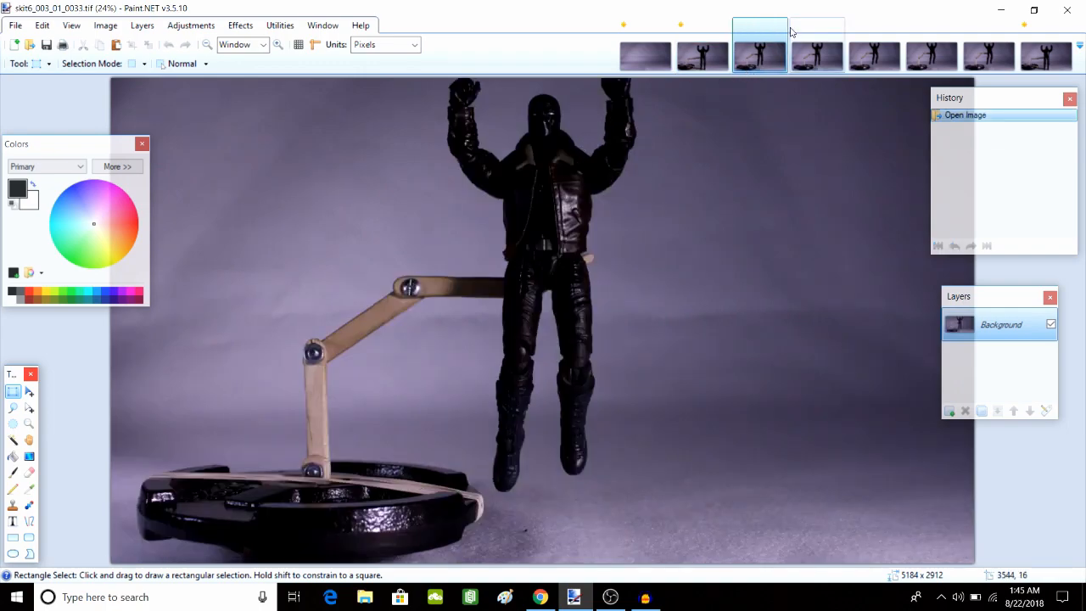
left_click(821, 57)
left_click(760, 59)
left_click(801, 58)
left_click(760, 65)
left_click(802, 60)
left_click(762, 64)
left_click(801, 61)
left_click(761, 59)
left_click(801, 62)
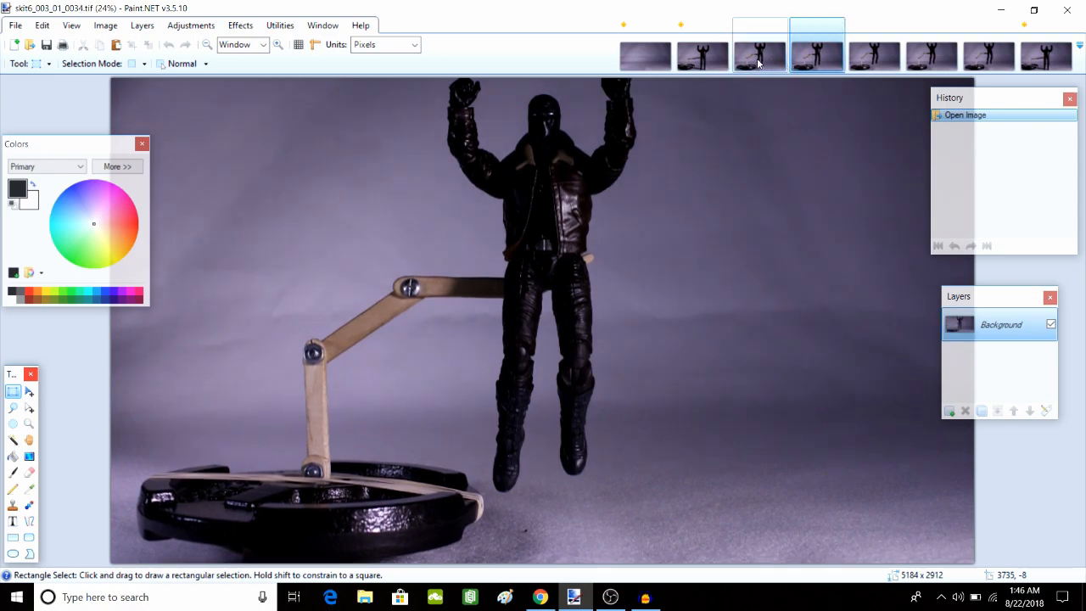
left_click(761, 61)
left_click(802, 61)
left_click(769, 66)
left_click(802, 61)
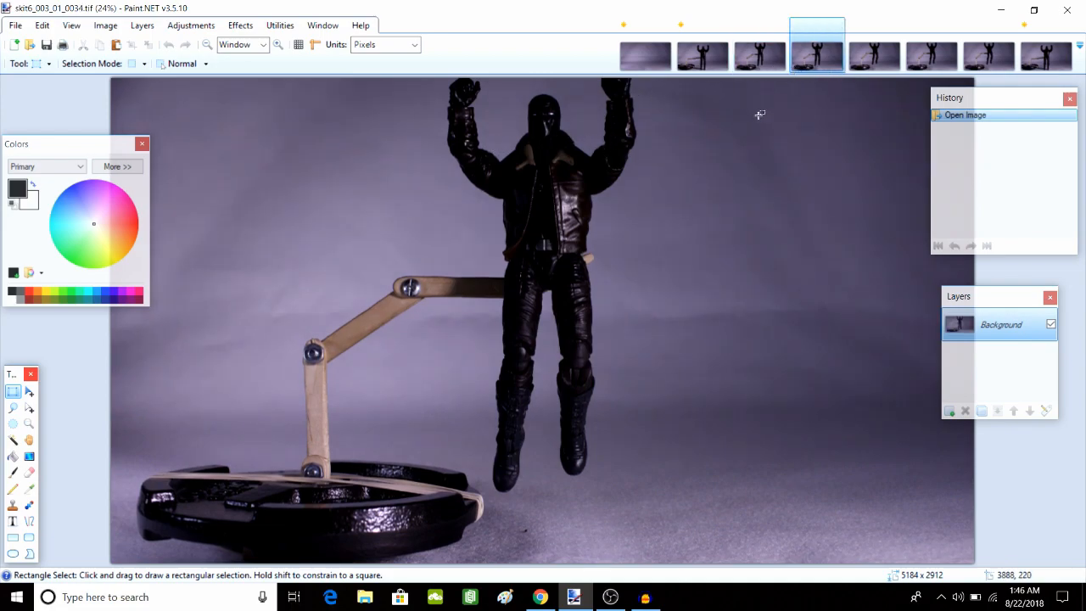
left_click(760, 59)
left_click(806, 61)
left_click(768, 64)
left_click(804, 64)
left_click(768, 64)
key("ctrl+Tab")
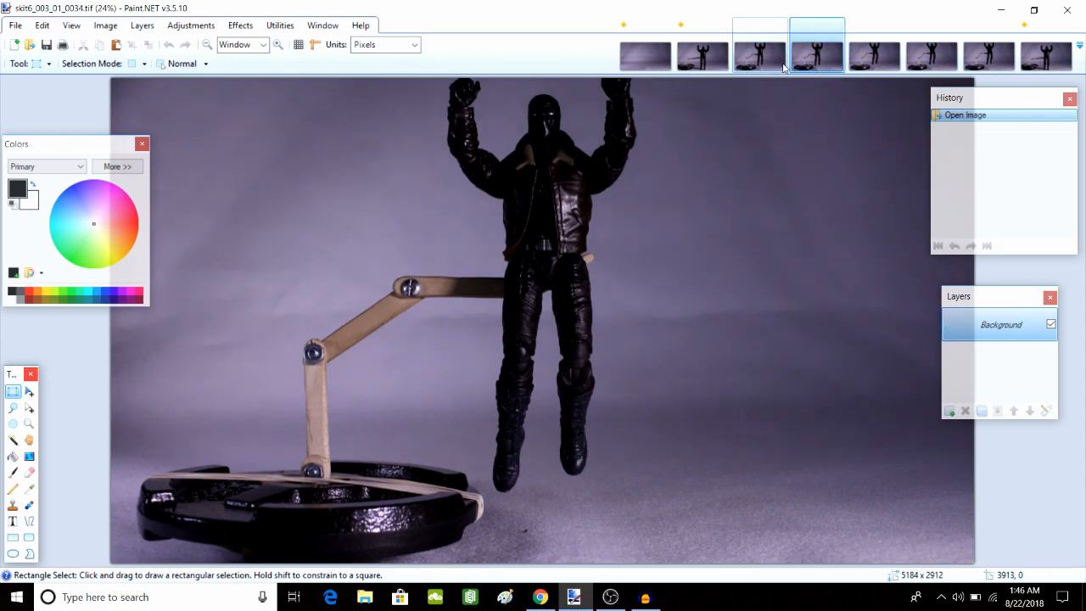
Recheck frame 0031 against 0033 and close the duplicate frame skit6_003_01_0034.tif
left_click(720, 66)
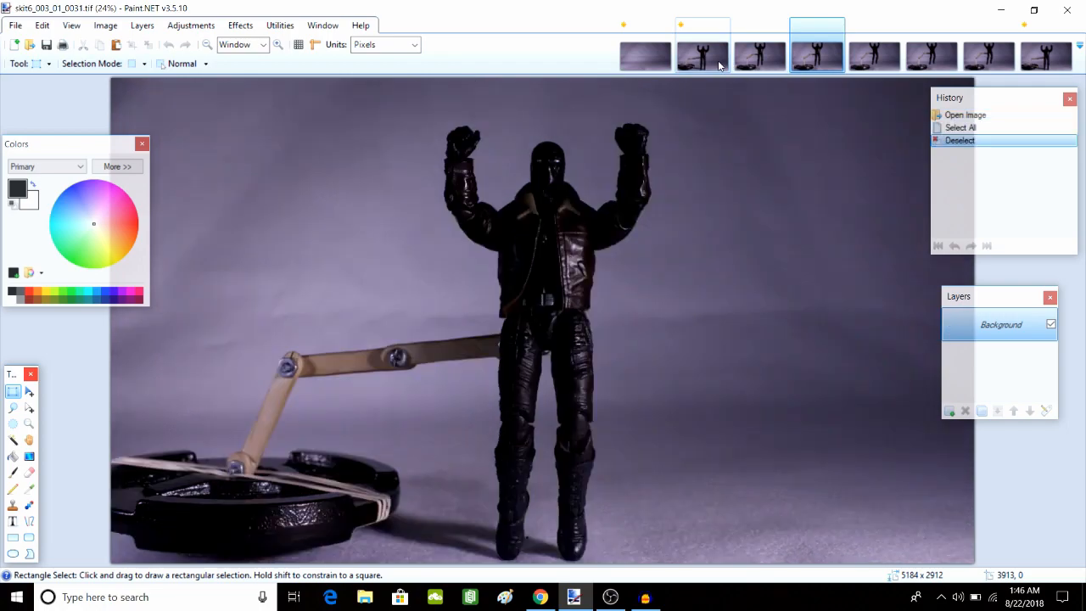
left_click(748, 60)
left_click(709, 65)
left_click(746, 60)
left_click(816, 54)
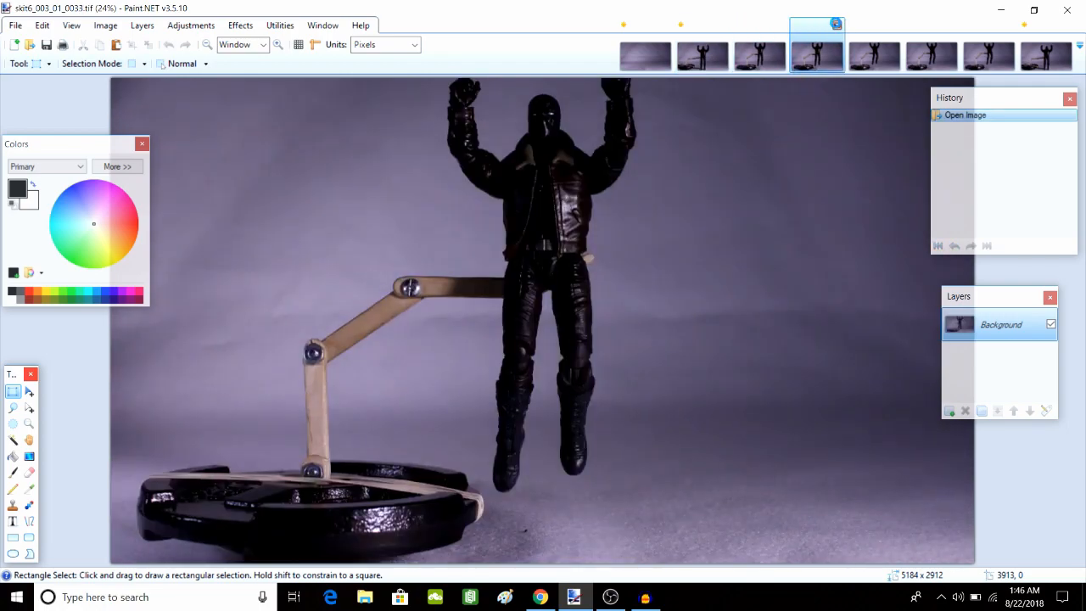
left_click(837, 25)
Compare frames 0033, 0035 and 0036 and close the duplicate frame skit6_003_01_0035.tif
left_click(771, 60)
left_click(805, 58)
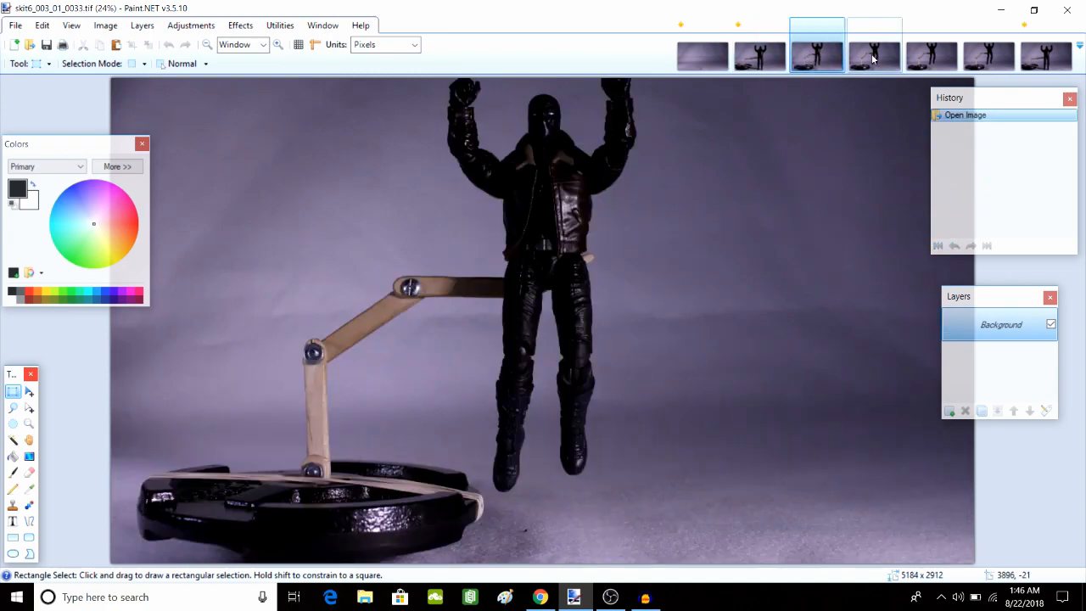
left_click(878, 58)
left_click(835, 65)
left_click(874, 64)
left_click(906, 59)
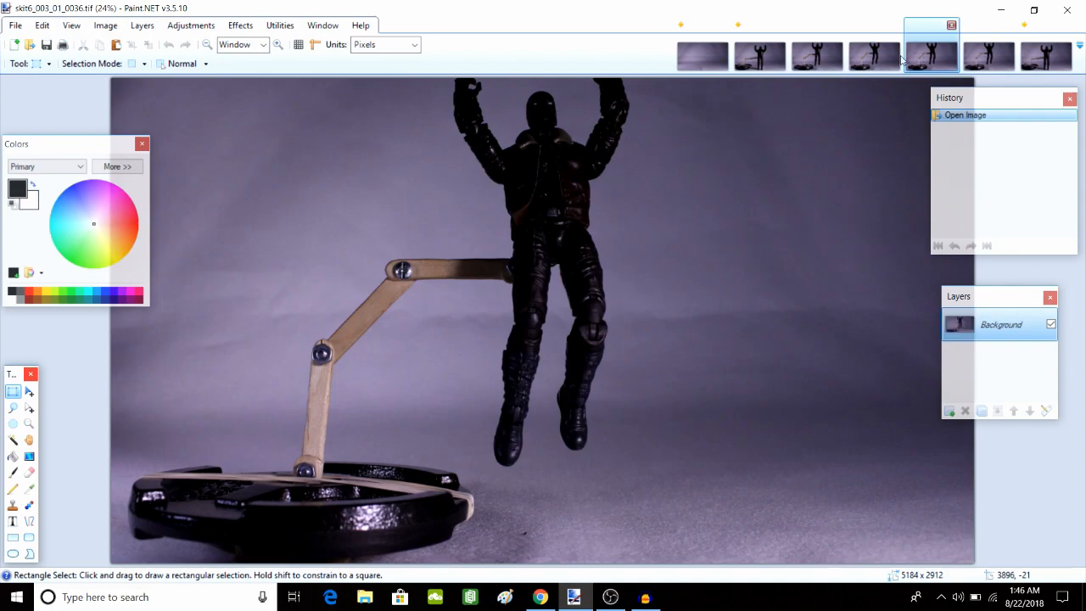
left_click(830, 66)
left_click(918, 59)
left_click(884, 47)
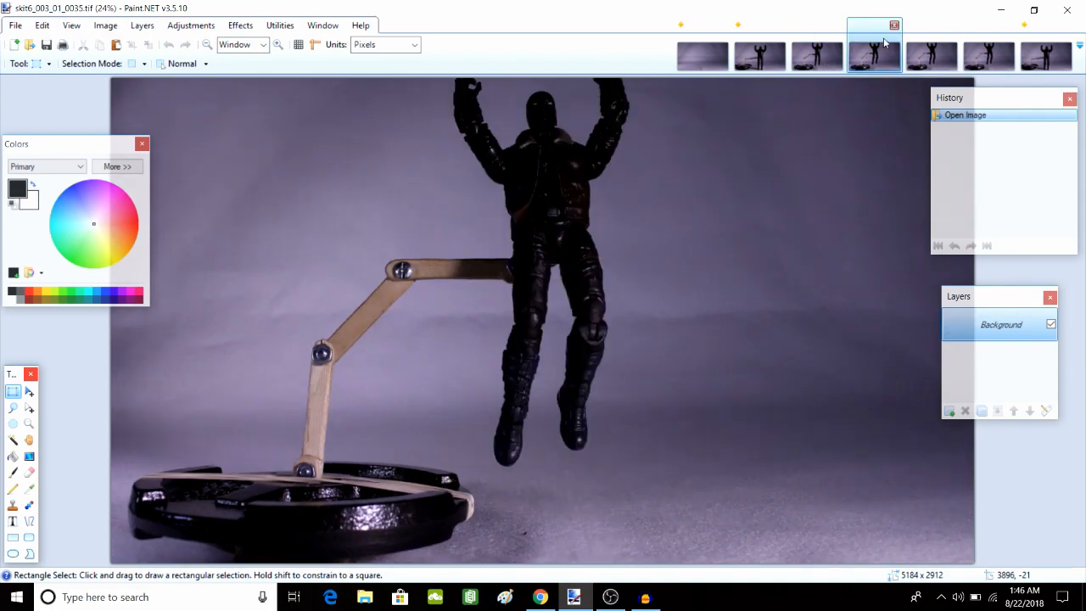
left_click(894, 25)
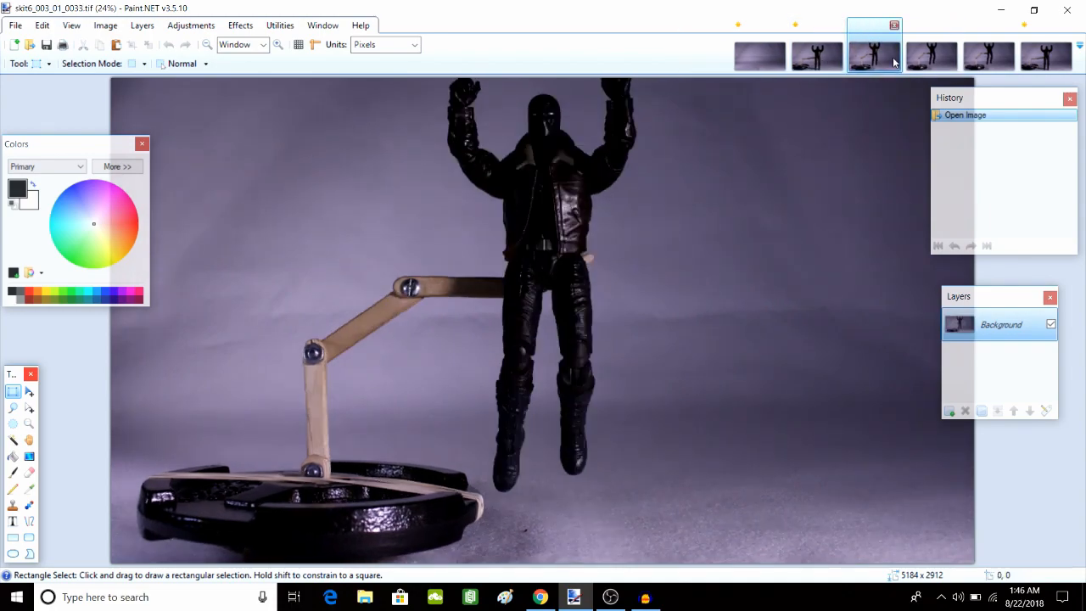
Check the remaining frames in sequence and close the duplicate that follows skit6_003_01_0036.tif
left_click(835, 66)
left_click(887, 64)
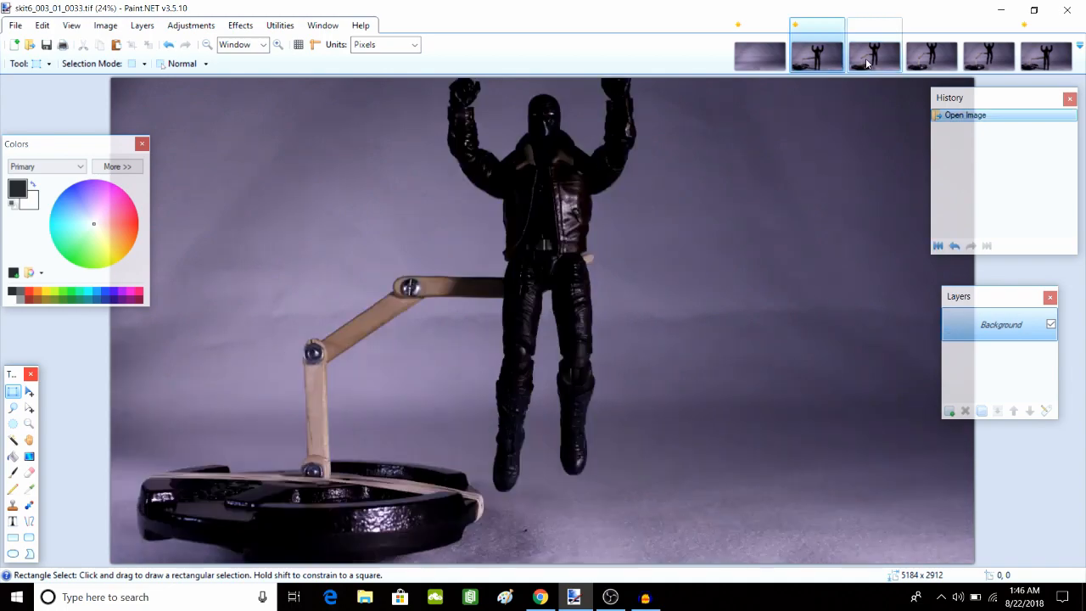
left_click(912, 65)
left_click(946, 66)
left_click(985, 64)
left_click(945, 67)
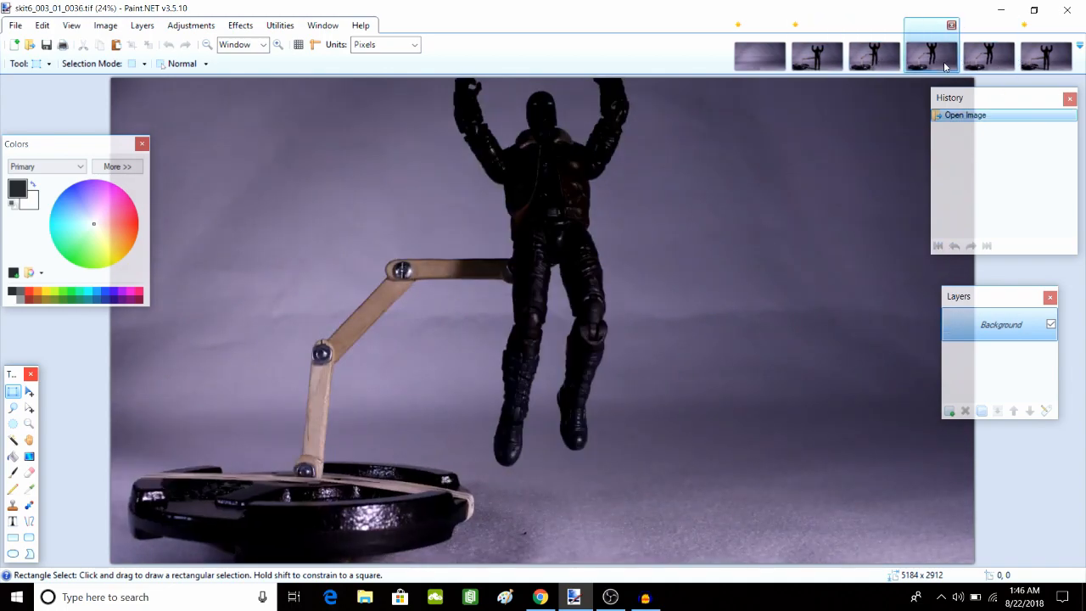
left_click(988, 59)
left_click(1009, 27)
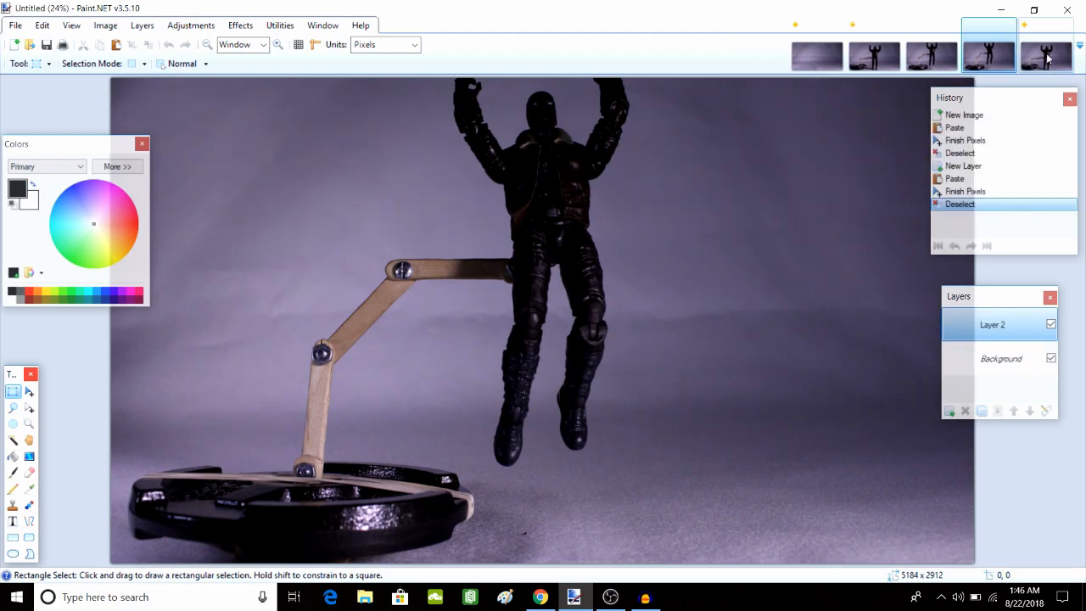
Examine the untitled two-layer image and its Background layer against frame skit6_003_01_0031.tif and the empty backdrop skit6_003_01_0290.tif
left_click(931, 64)
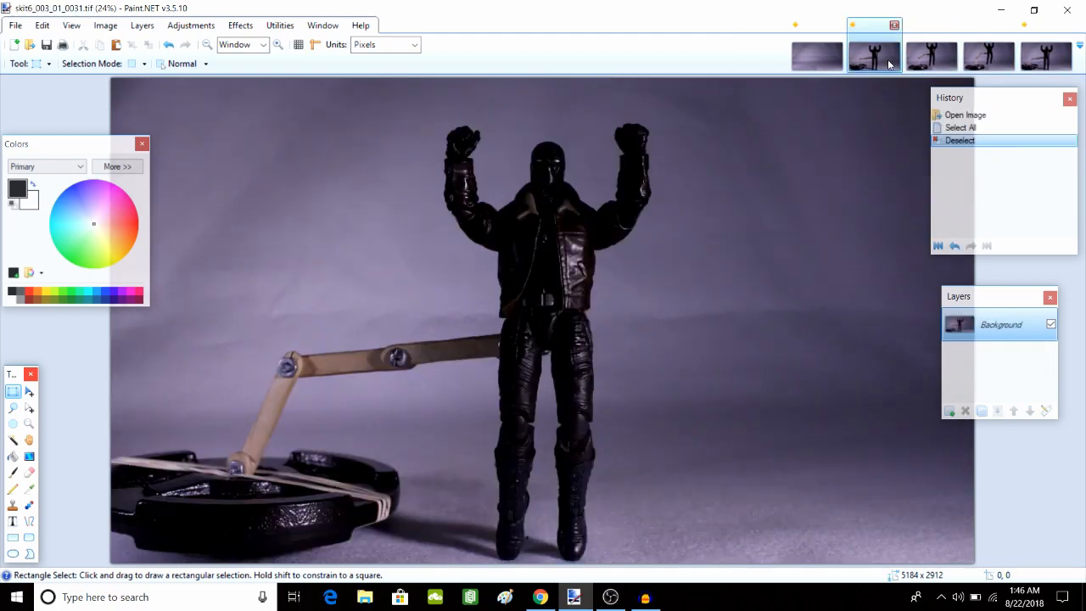
left_click(1026, 59)
left_click(878, 59)
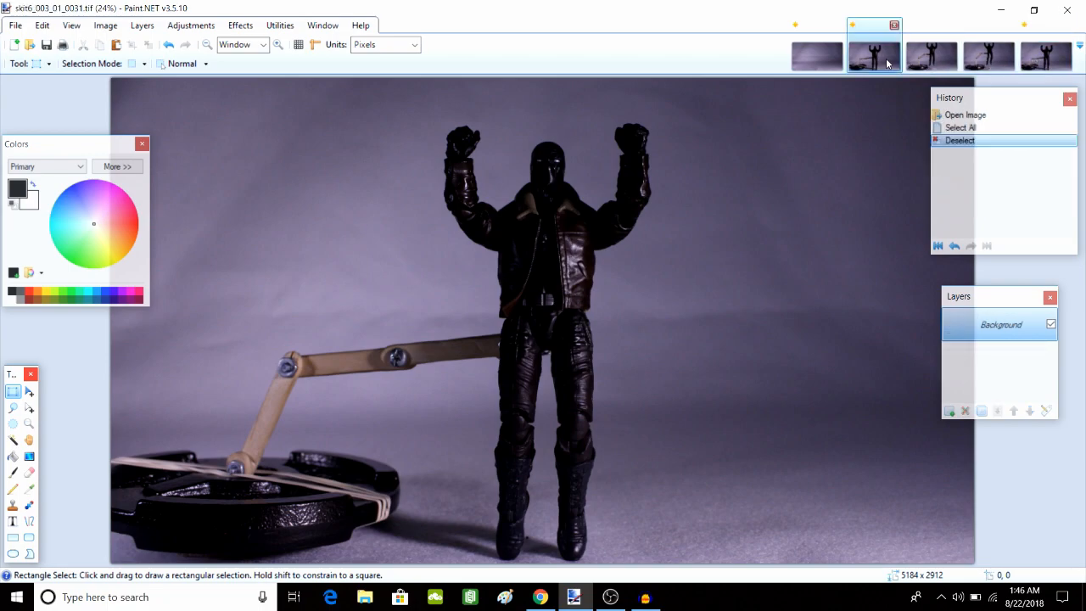
left_click(1041, 60)
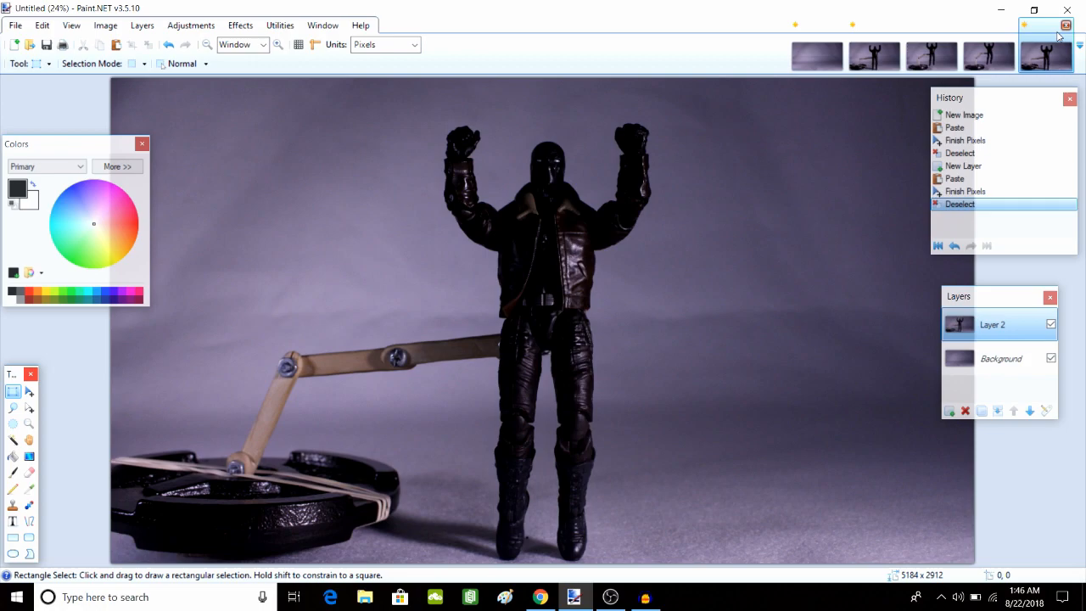
left_click(874, 58)
left_click(1042, 58)
left_click(1008, 362)
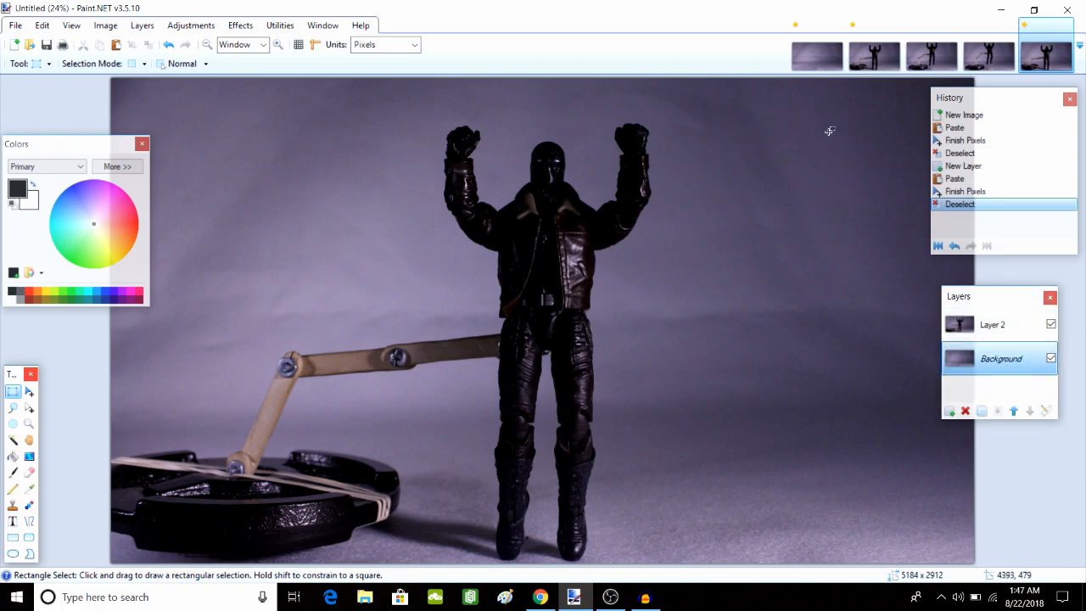
left_click(808, 65)
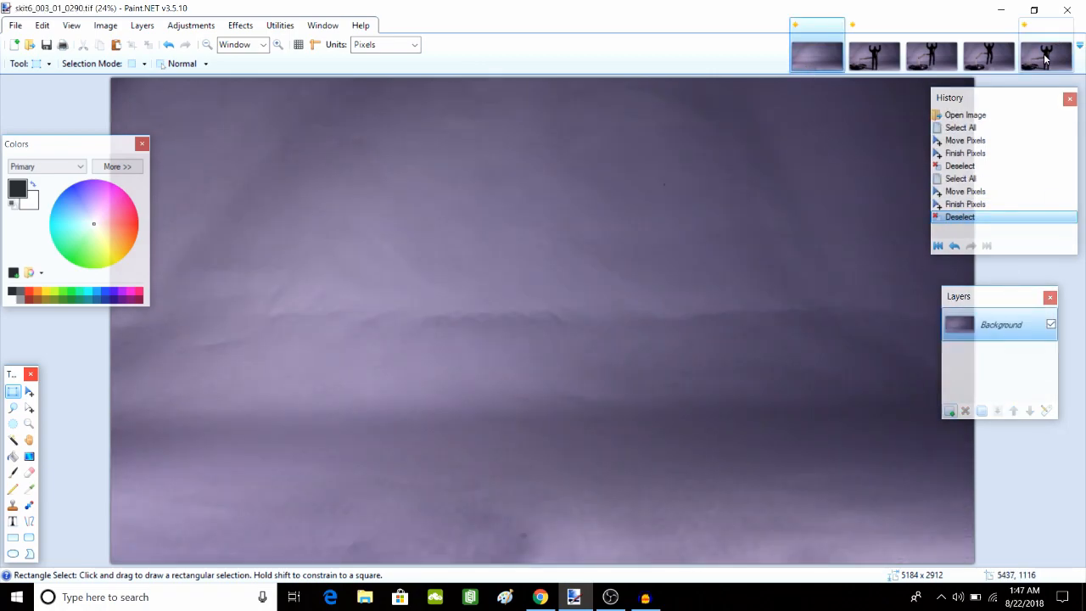
left_click(1048, 54)
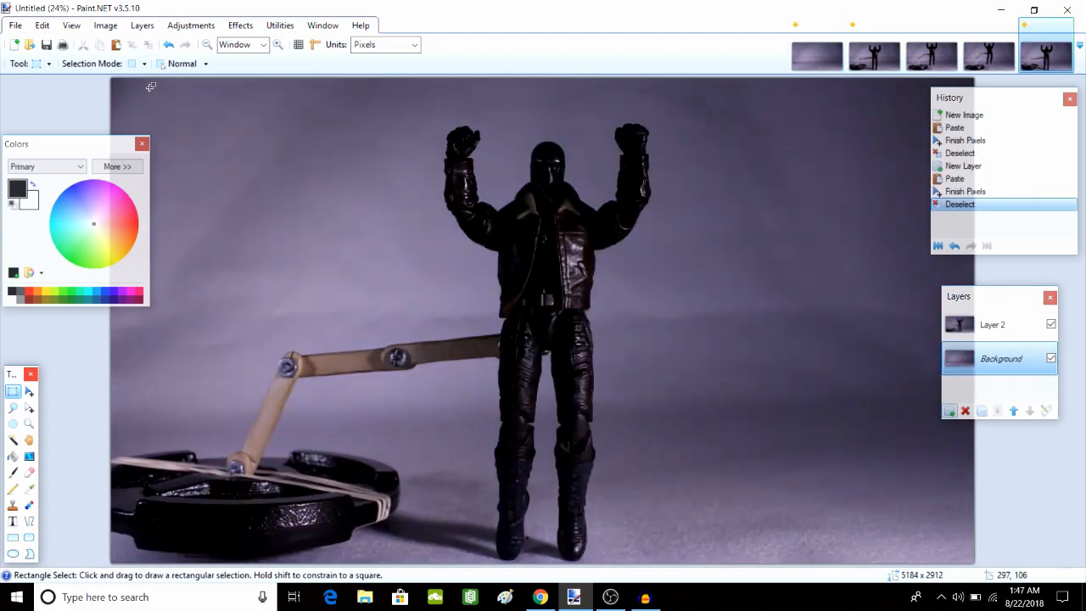
Ready the Eraser with a brush width of 70 over the wooden rig arm beside the figure's hip
left_click(276, 45)
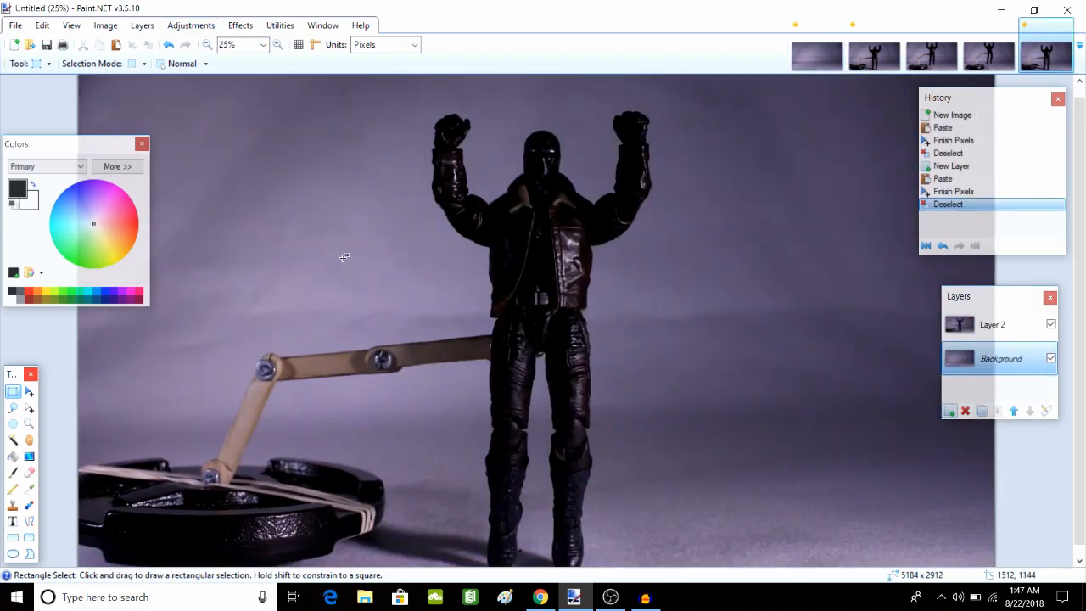
left_click(277, 44)
left_click(277, 44)
left_click(276, 44)
left_click(277, 45)
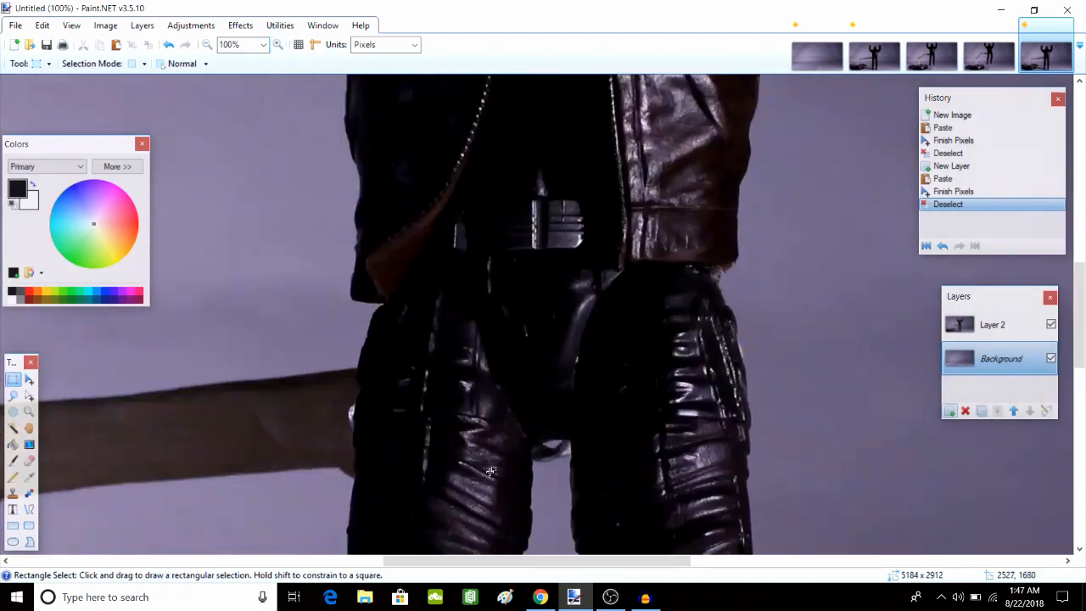
left_click_drag(543, 561, 444, 561)
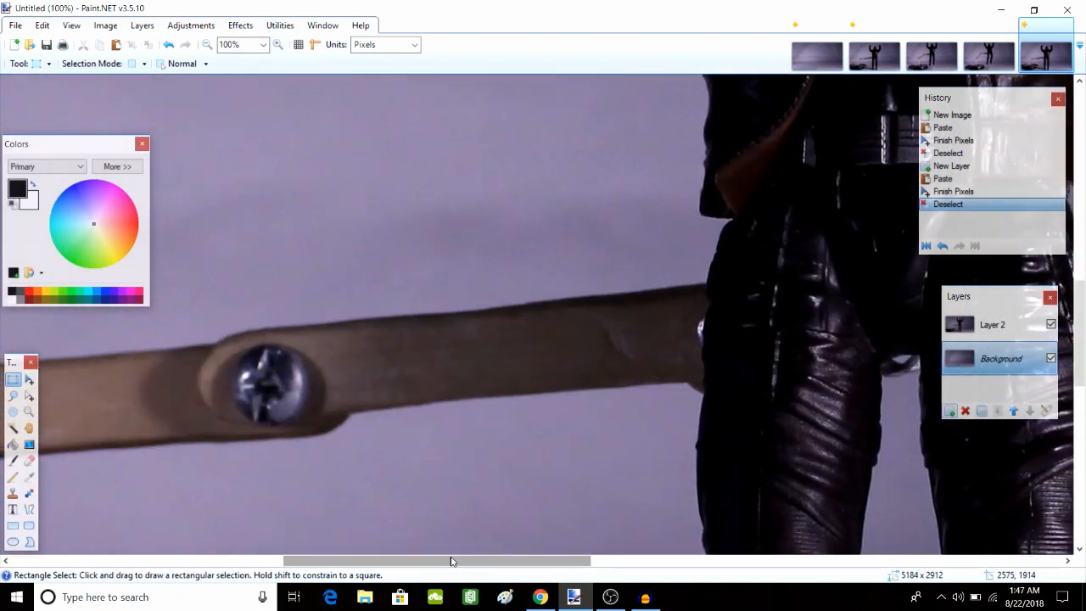
left_click(29, 460)
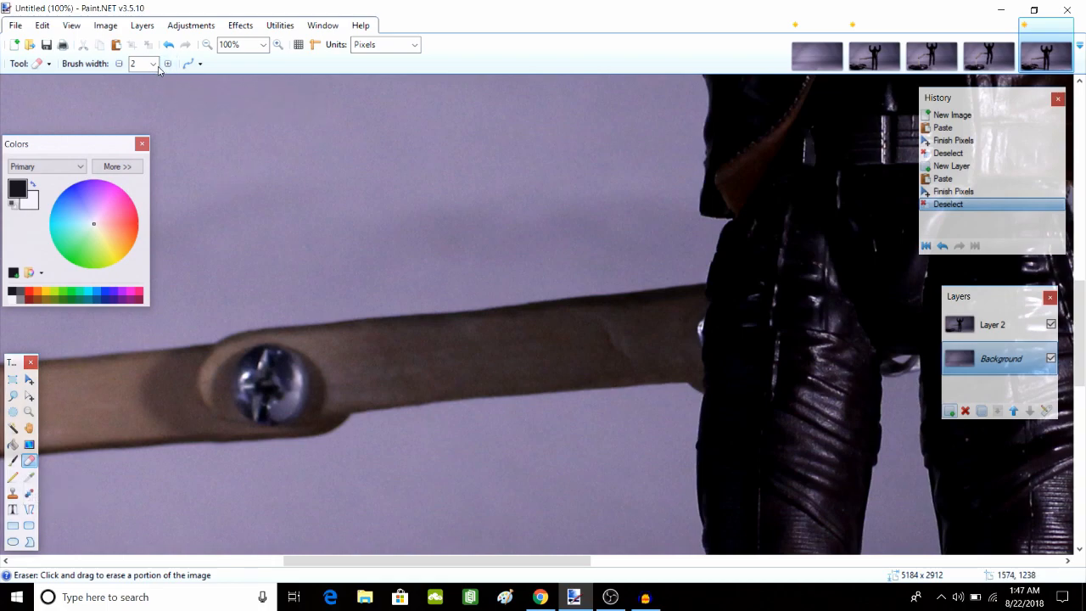
left_click(152, 64)
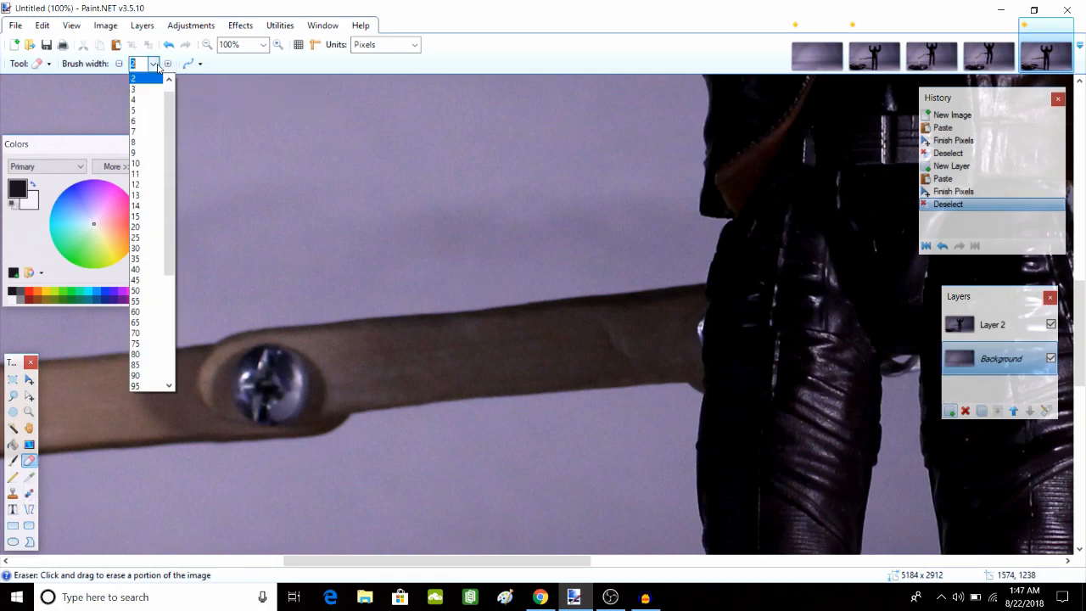
left_click(136, 333)
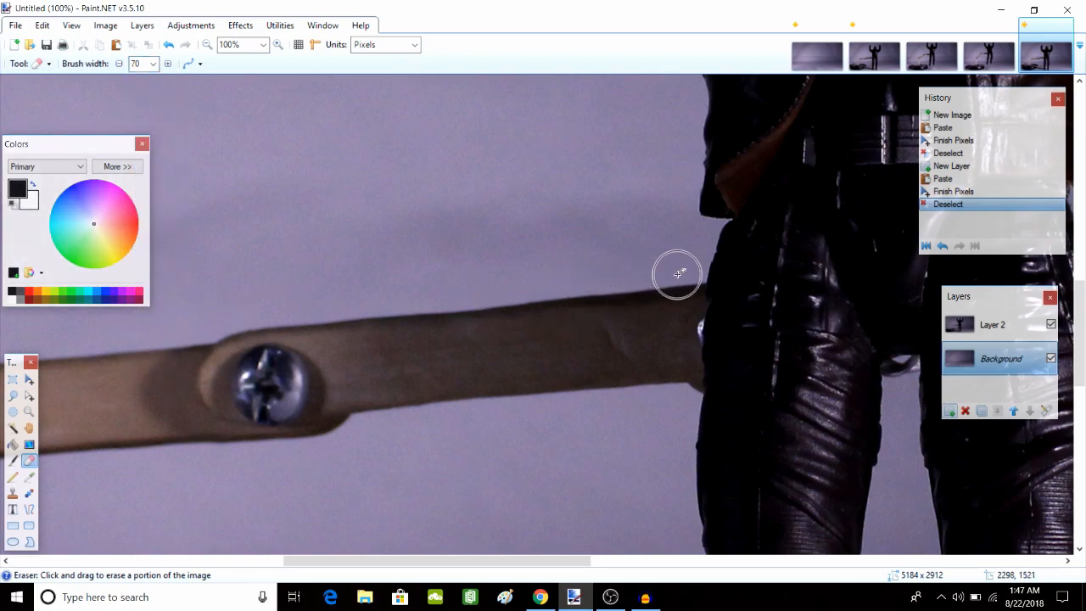
Undo the eraser mark on the Background layer and erase the arm's end touching the figure's hip on Layer 2
left_click(668, 352)
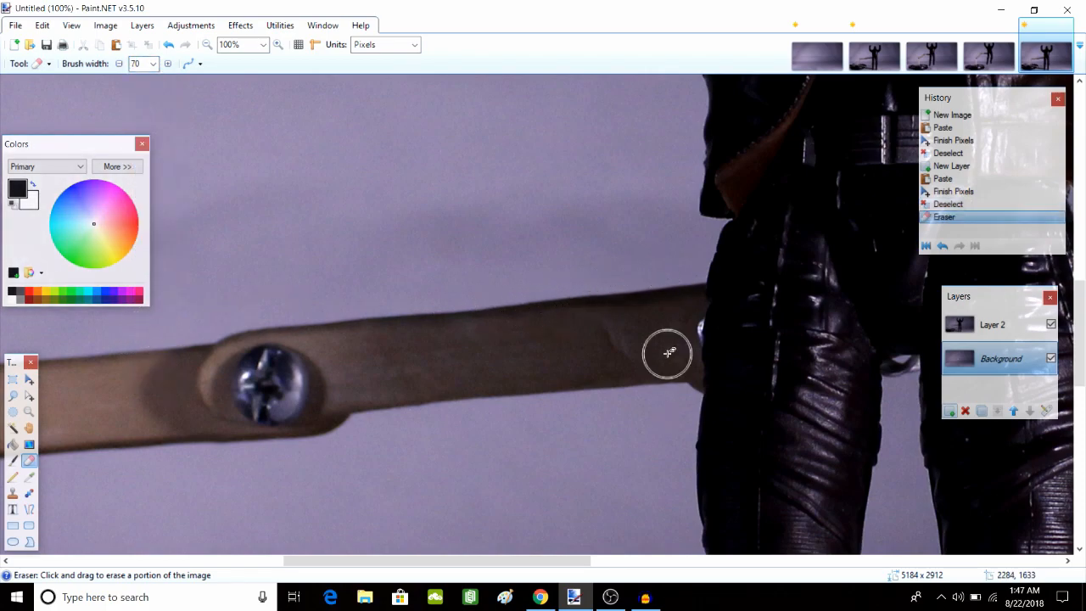
left_click(169, 44)
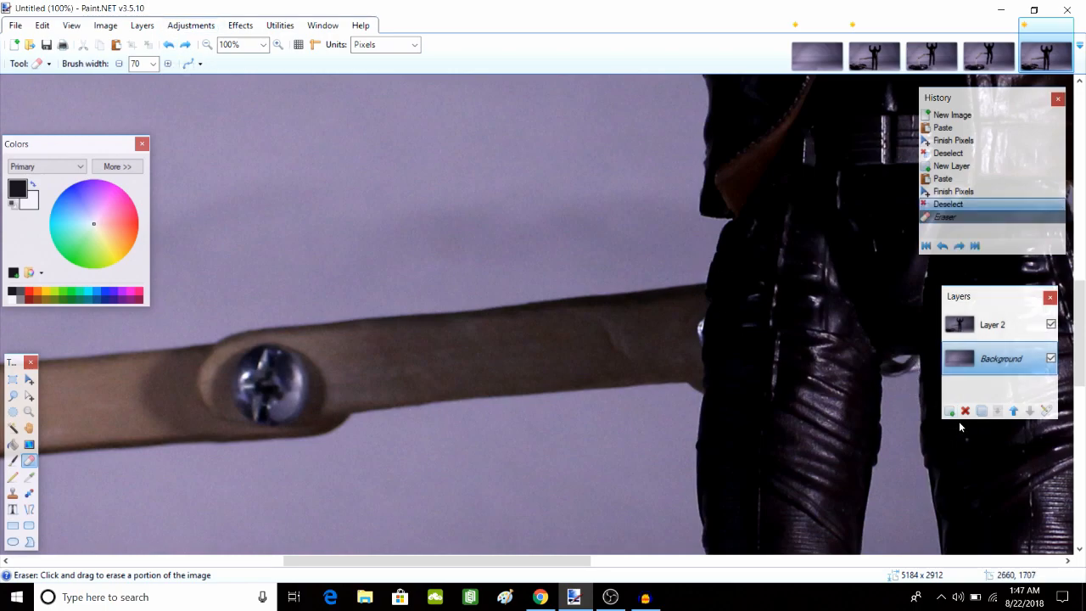
left_click(1001, 335)
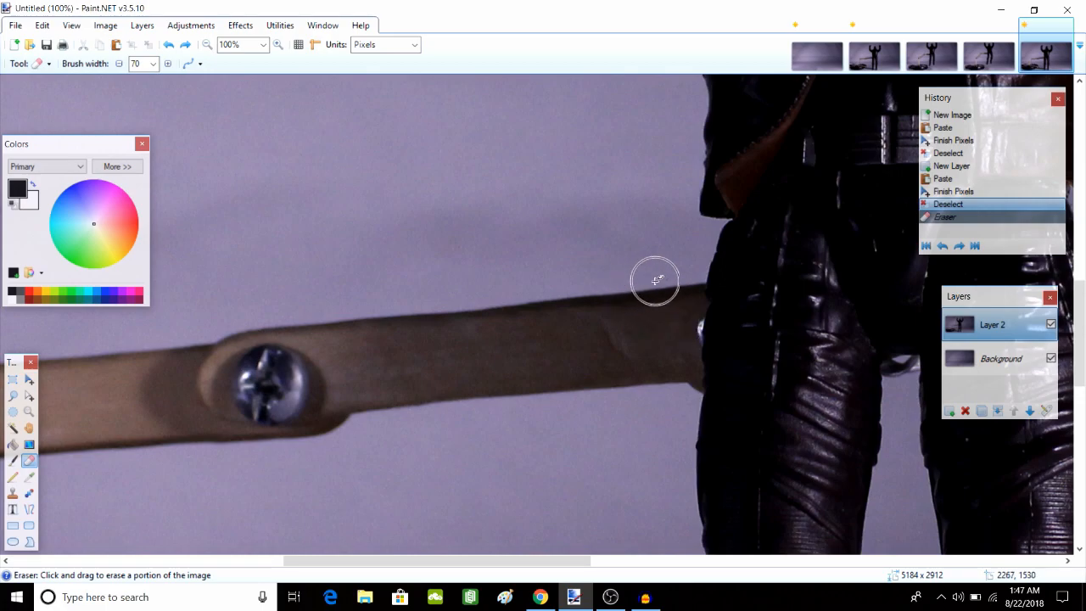
mouse_move(657, 279)
left_mouse_down()
mouse_move(678, 284)
mouse_move(680, 359)
left_mouse_up()
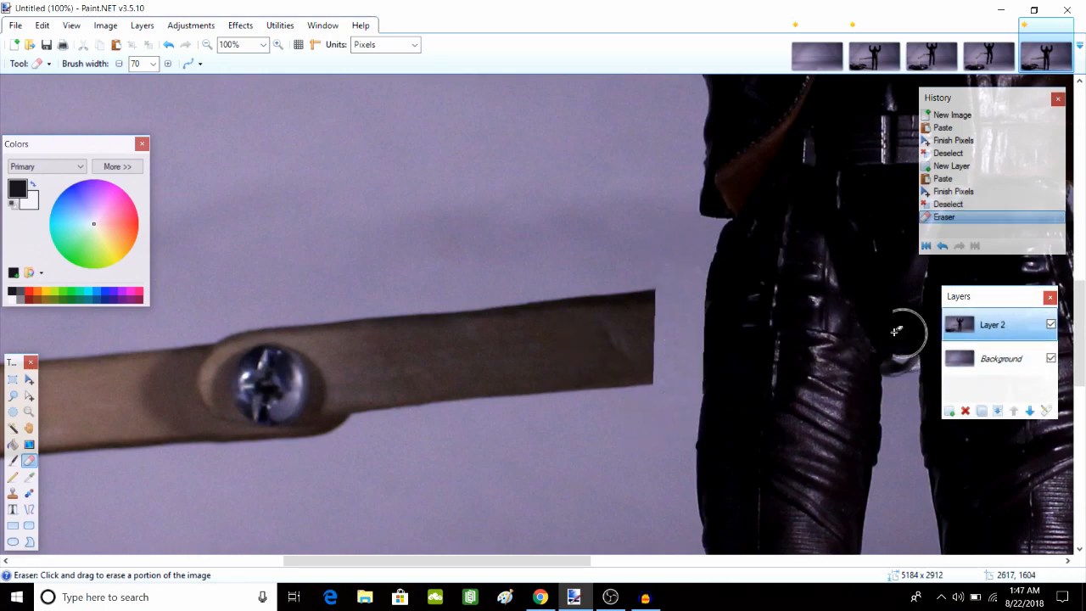
Erase the horizontal rig arm on Layer 2 from the cut end past the middle screw to near the elbow bolt
left_click(995, 367)
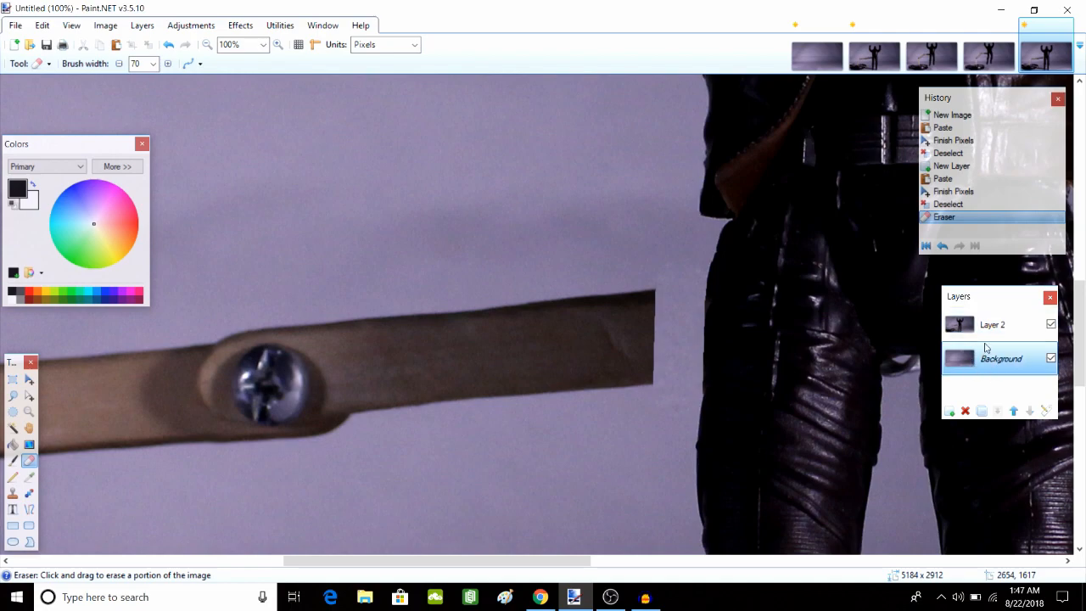
left_click(989, 325)
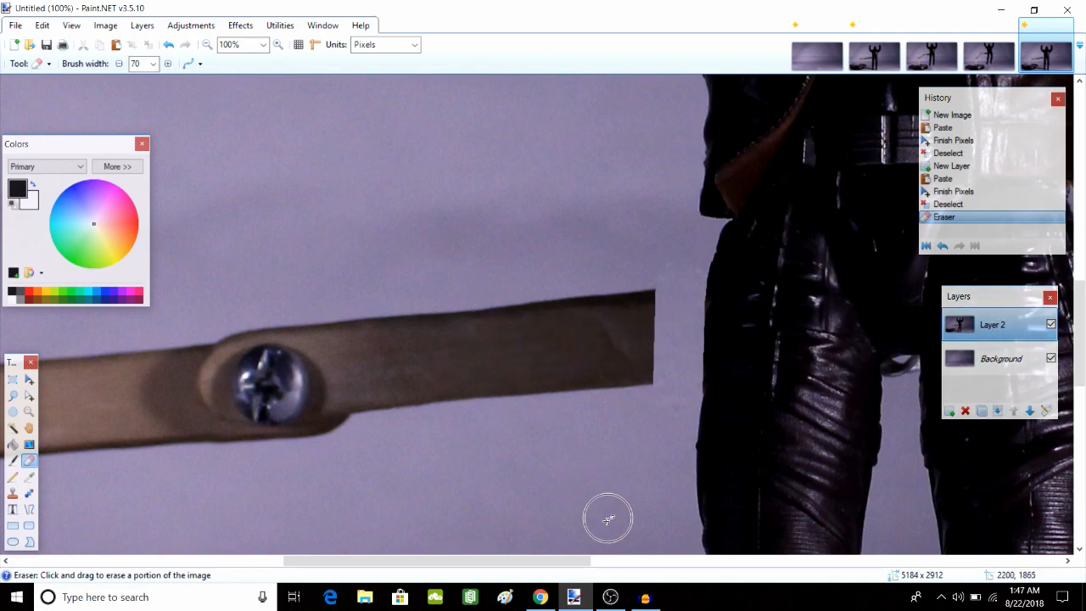
left_click_drag(555, 561, 467, 564)
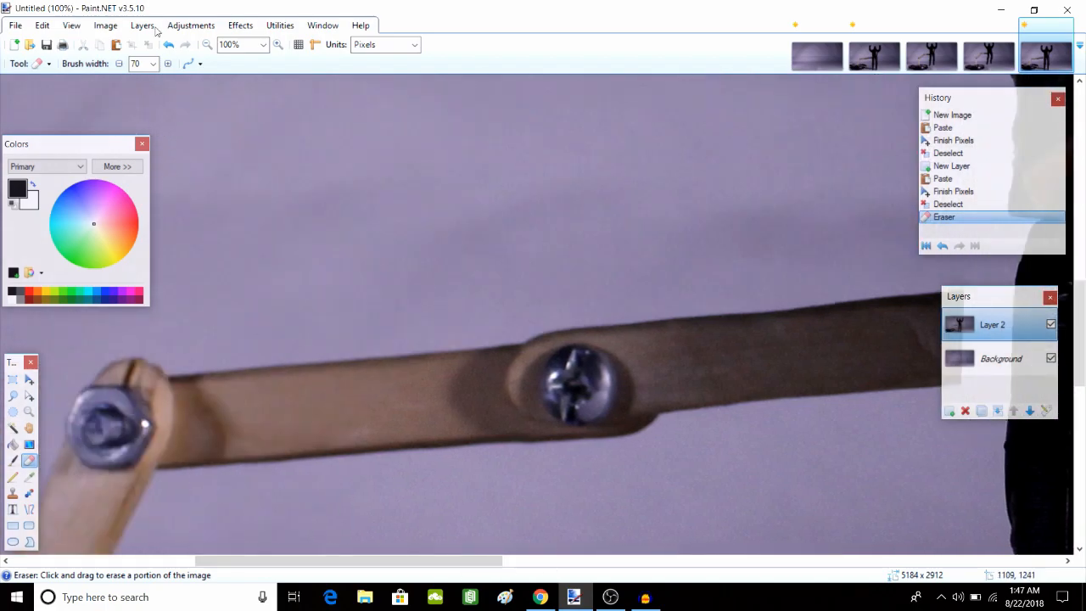
left_click(207, 44)
left_click(206, 45)
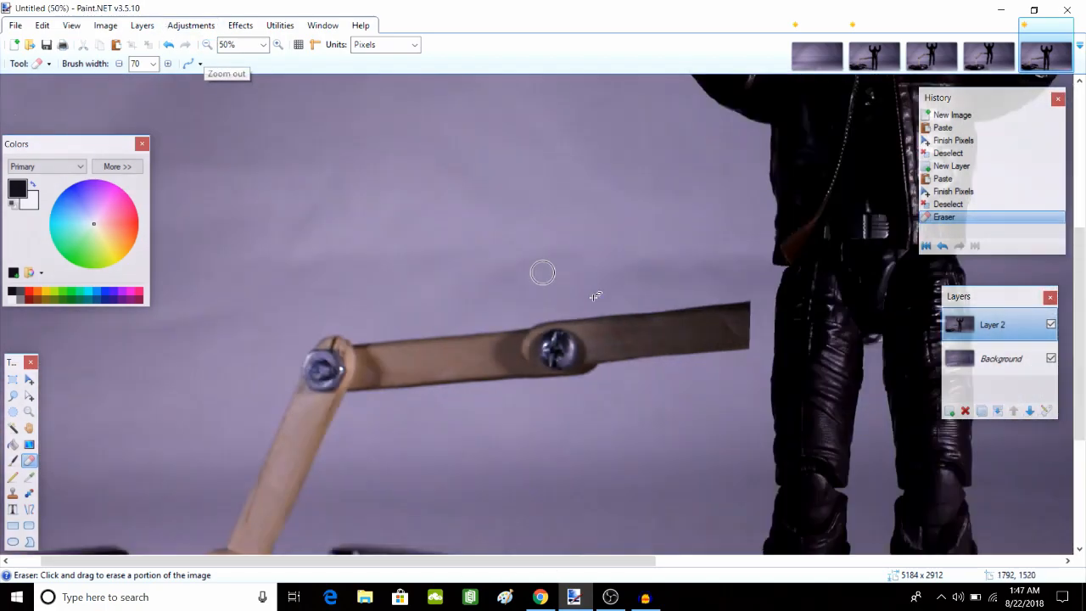
mouse_move(736, 320)
left_mouse_down()
mouse_move(731, 355)
mouse_move(742, 311)
mouse_move(744, 340)
mouse_move(731, 317)
mouse_move(716, 364)
mouse_move(681, 380)
mouse_move(652, 324)
mouse_move(617, 314)
mouse_move(591, 327)
mouse_move(568, 391)
mouse_move(556, 343)
mouse_move(538, 393)
mouse_move(529, 370)
mouse_move(486, 391)
mouse_move(468, 357)
mouse_move(428, 357)
mouse_move(451, 313)
mouse_move(389, 372)
left_mouse_up()
Erase the elbow joint, the slanted lower arm with its base bolt, and part of the weight's back rim from Layer 2
scroll(416, 473, "down", 2)
left_click_drag(528, 561, 500, 561)
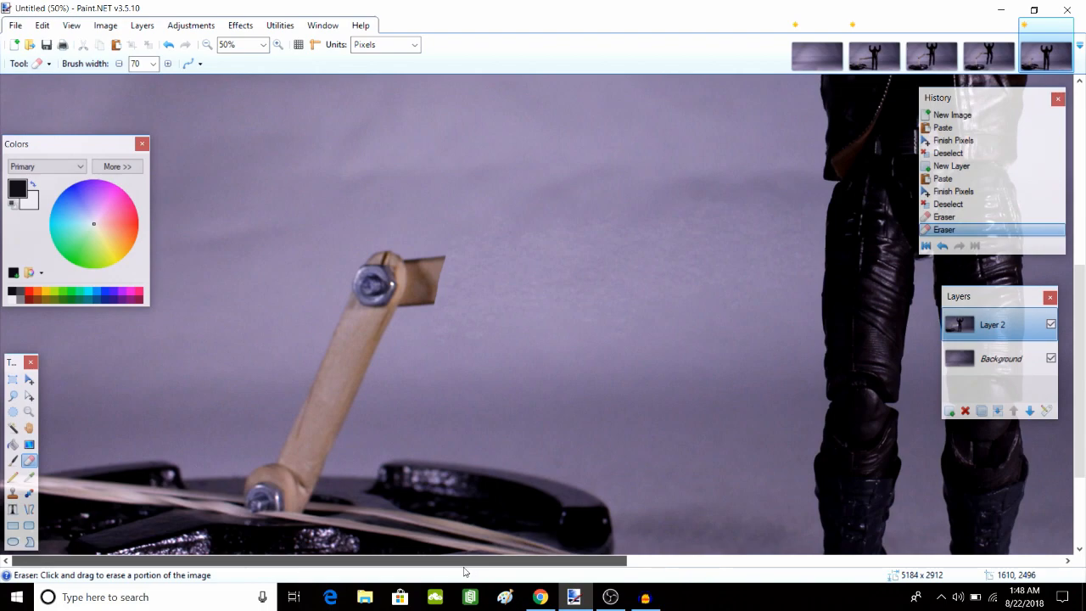
mouse_move(412, 238)
left_mouse_down()
mouse_move(432, 300)
mouse_move(370, 285)
left_mouse_up()
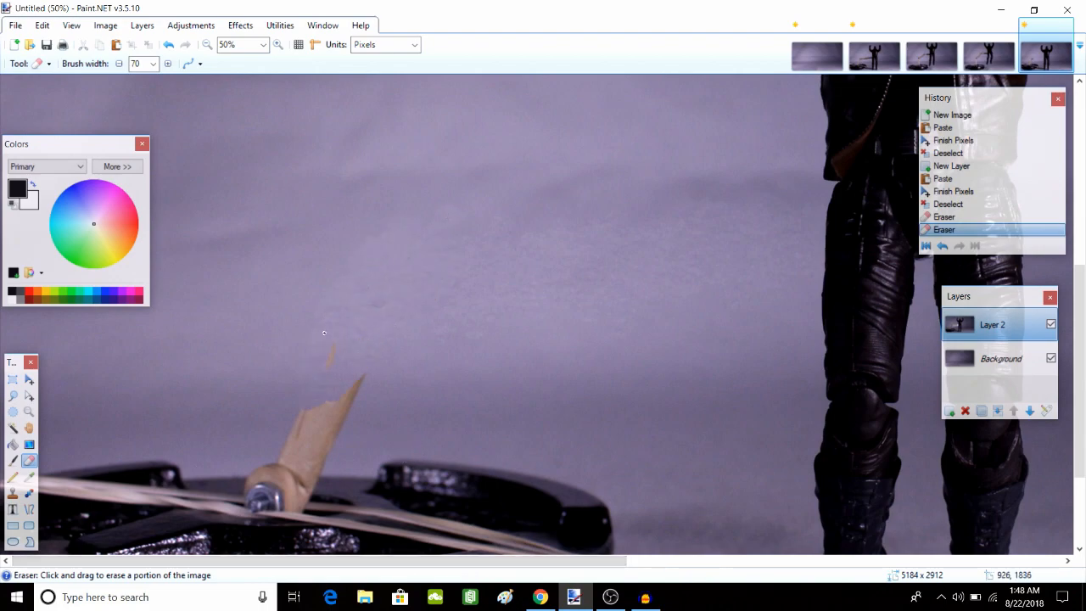
left_click_drag(340, 352, 288, 468)
mouse_move(355, 403)
left_mouse_down()
mouse_move(294, 494)
mouse_move(269, 480)
mouse_move(253, 504)
mouse_move(256, 468)
mouse_move(264, 506)
mouse_move(414, 470)
left_mouse_up()
mouse_move(336, 480)
left_mouse_down()
mouse_move(478, 473)
mouse_move(593, 521)
left_mouse_up()
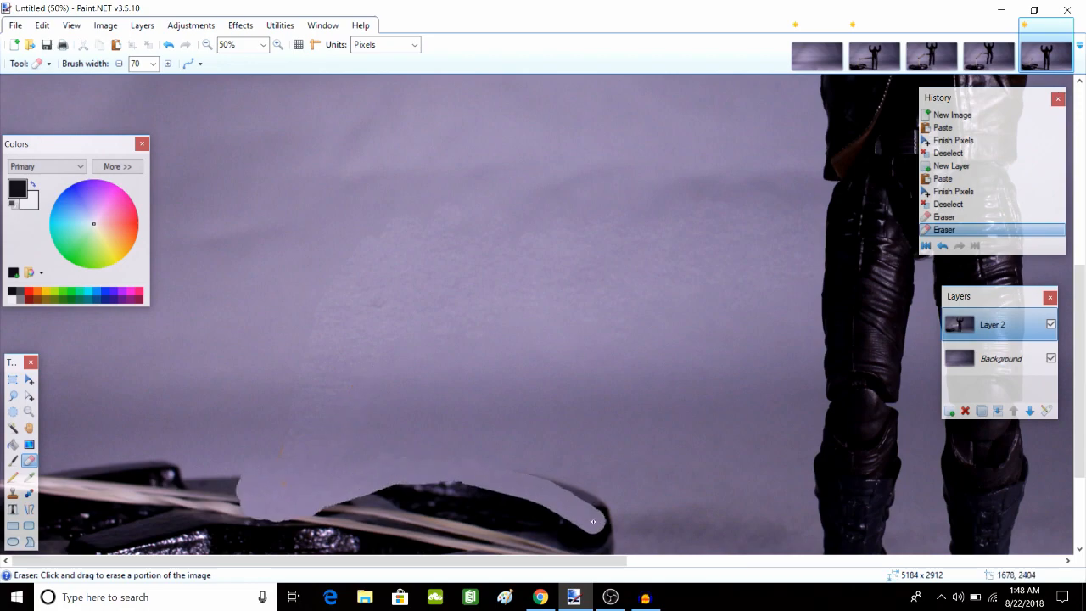
scroll(382, 490, "down", 3)
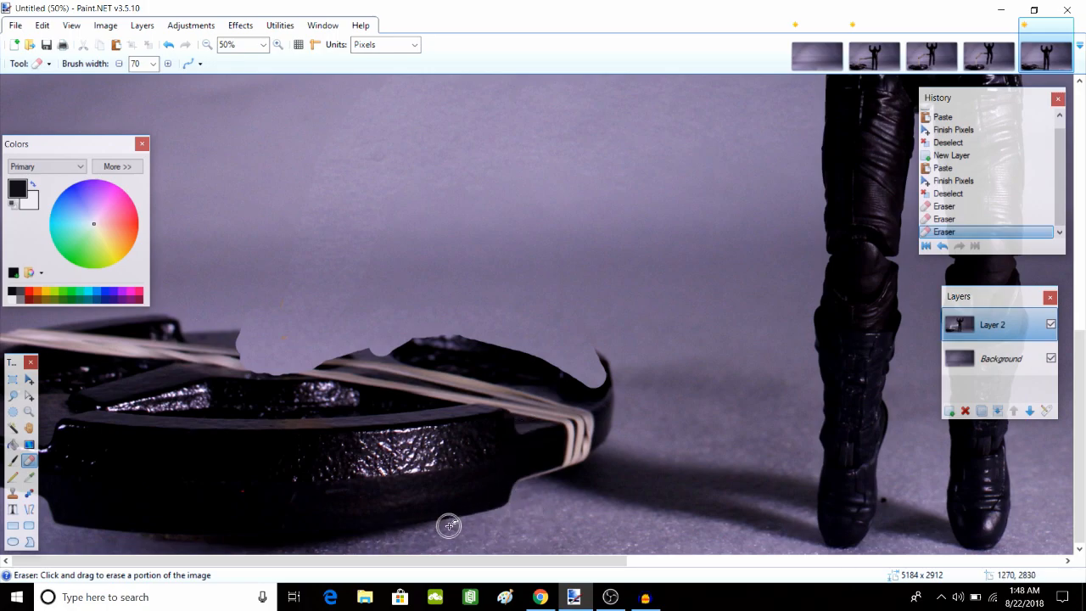
left_click(1011, 363)
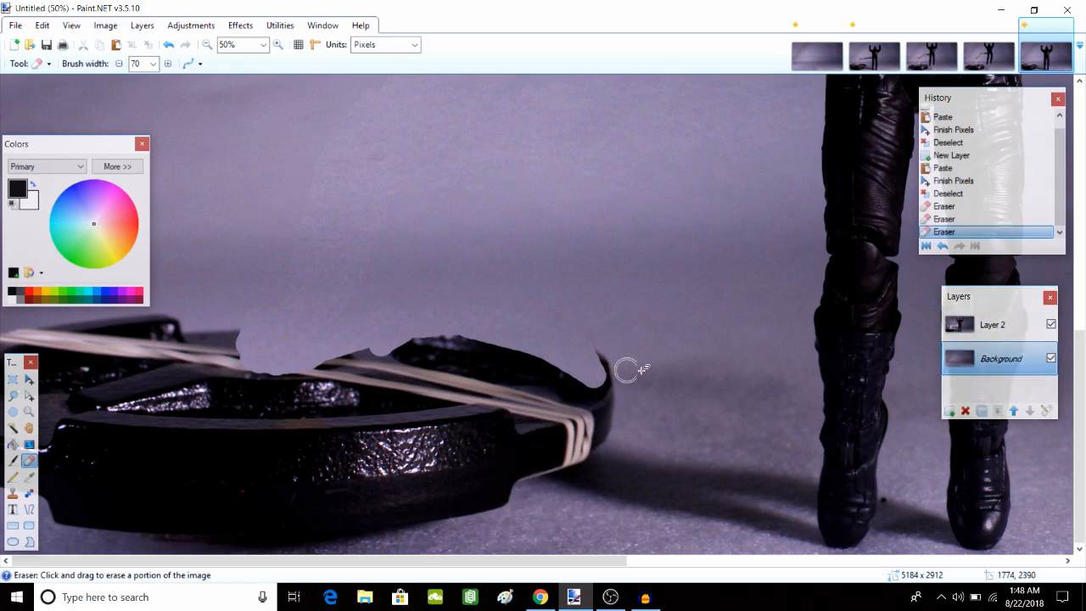
left_click(816, 68)
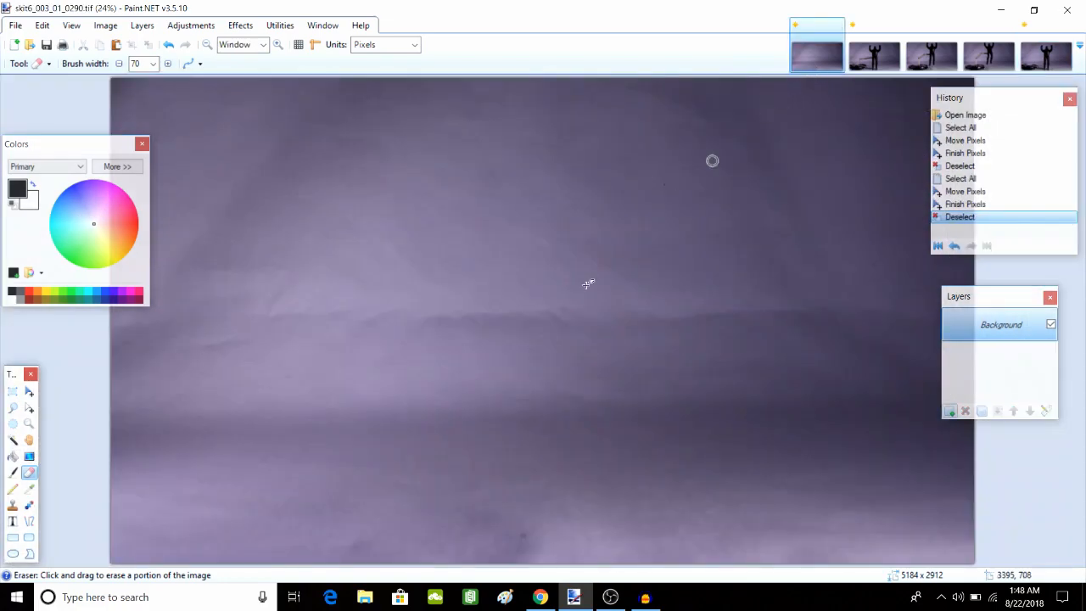
left_click(1050, 61)
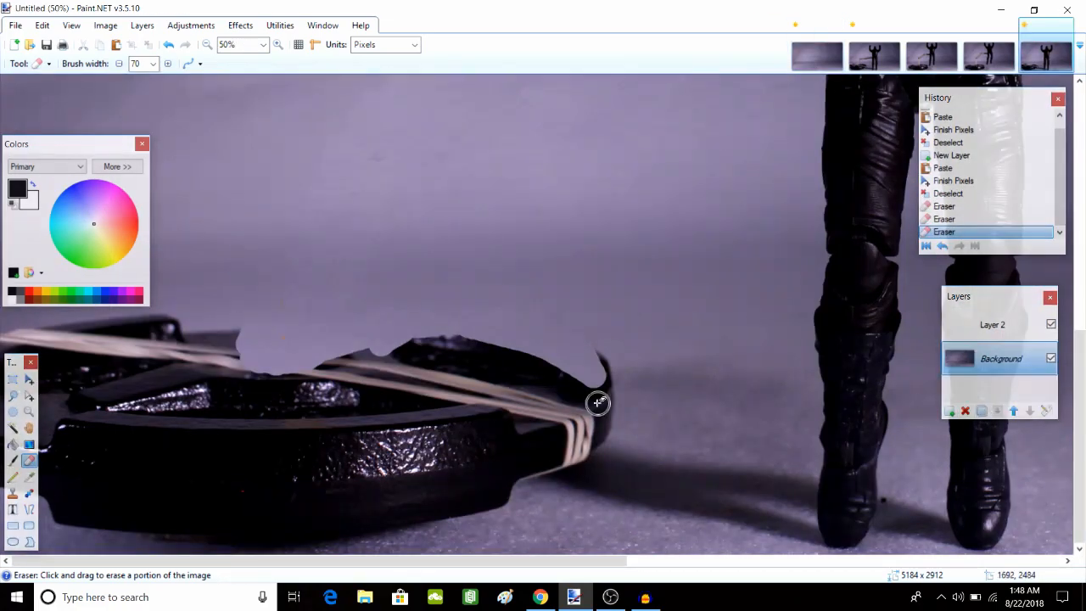
left_click_drag(597, 347, 594, 386)
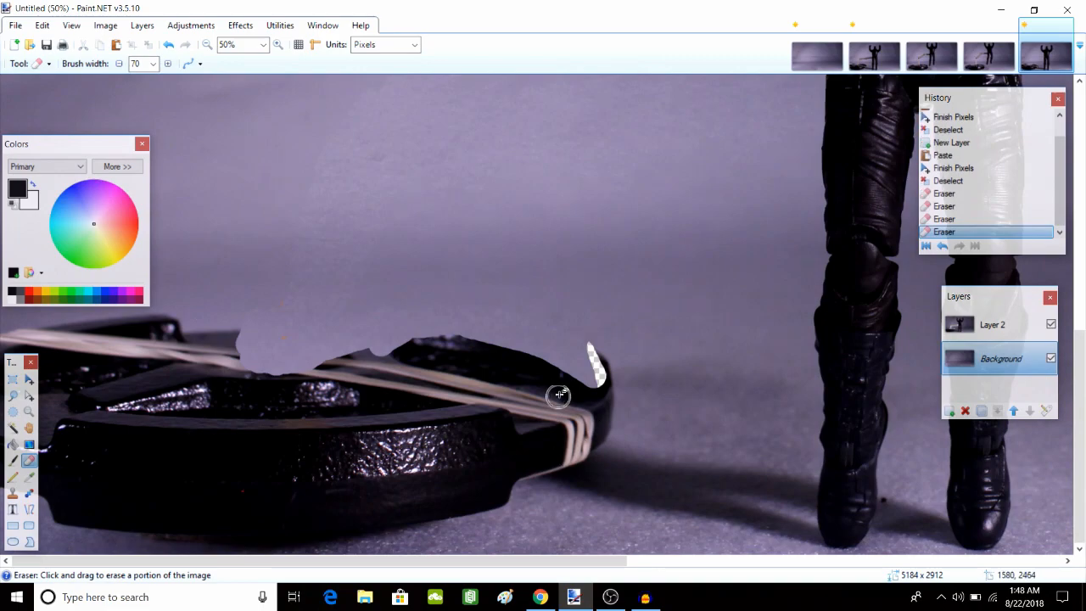
left_click(170, 44)
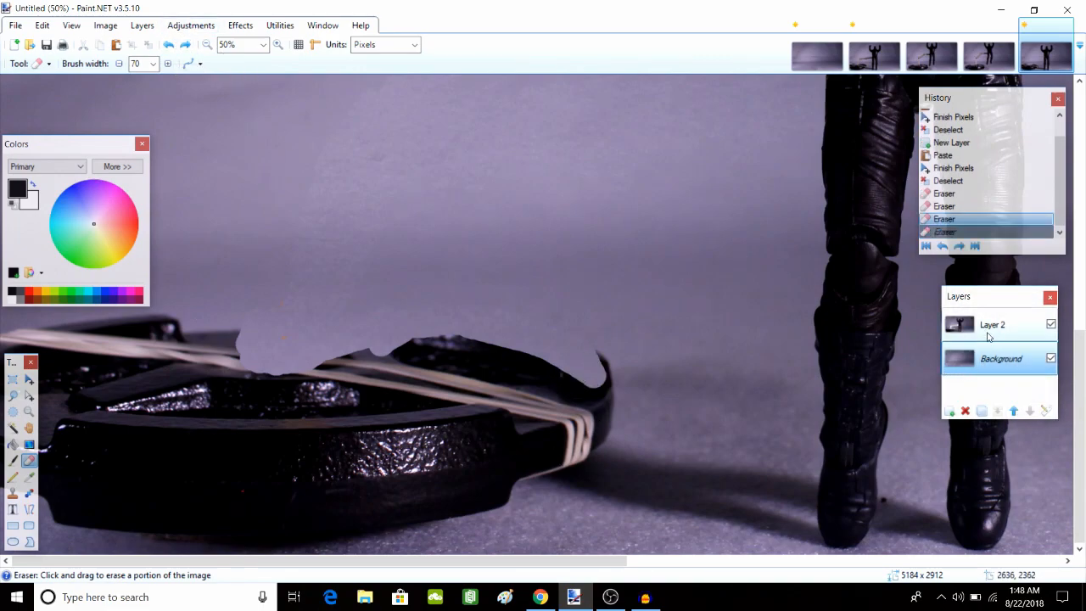
left_click(989, 327)
mouse_move(603, 352)
left_mouse_down()
mouse_move(607, 387)
mouse_move(587, 427)
mouse_move(544, 453)
mouse_move(578, 384)
mouse_move(569, 428)
mouse_move(587, 381)
mouse_move(599, 408)
mouse_move(610, 387)
mouse_move(606, 423)
mouse_move(567, 455)
left_mouse_up()
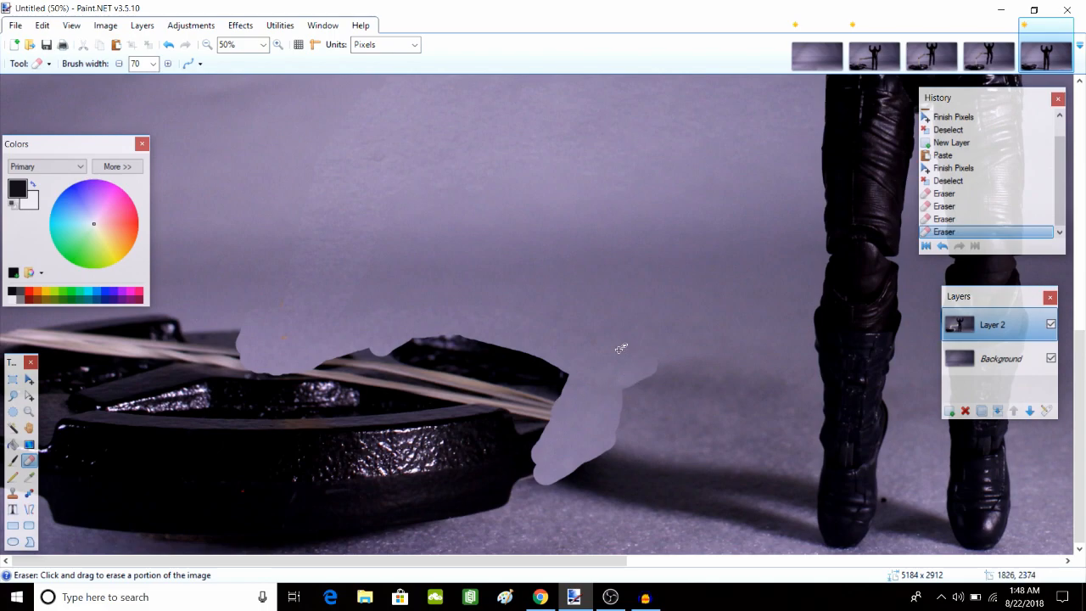
left_click(619, 349)
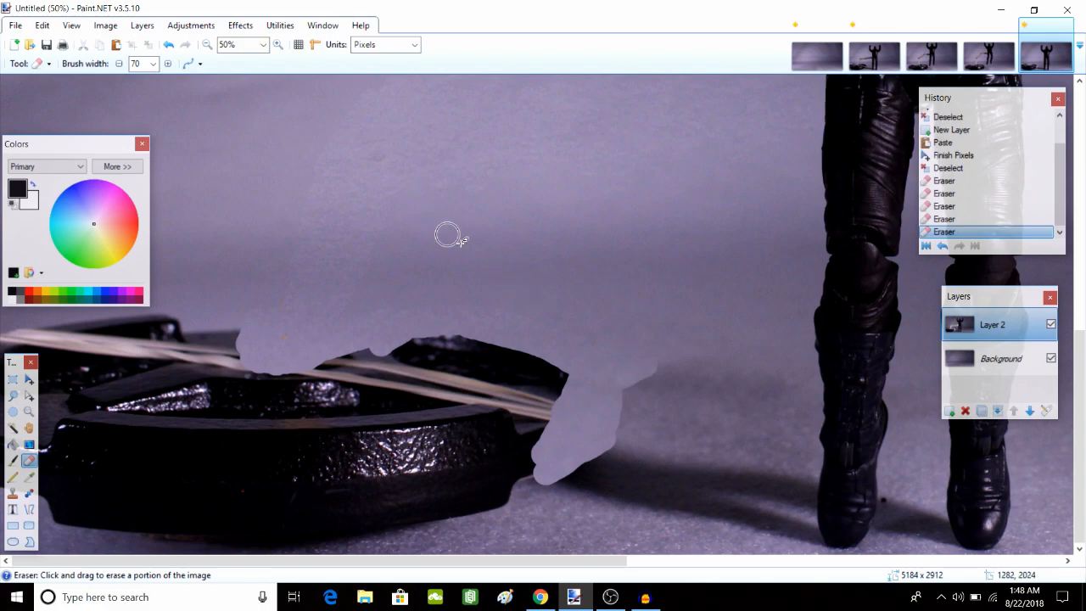
left_click(168, 47)
left_click(168, 47)
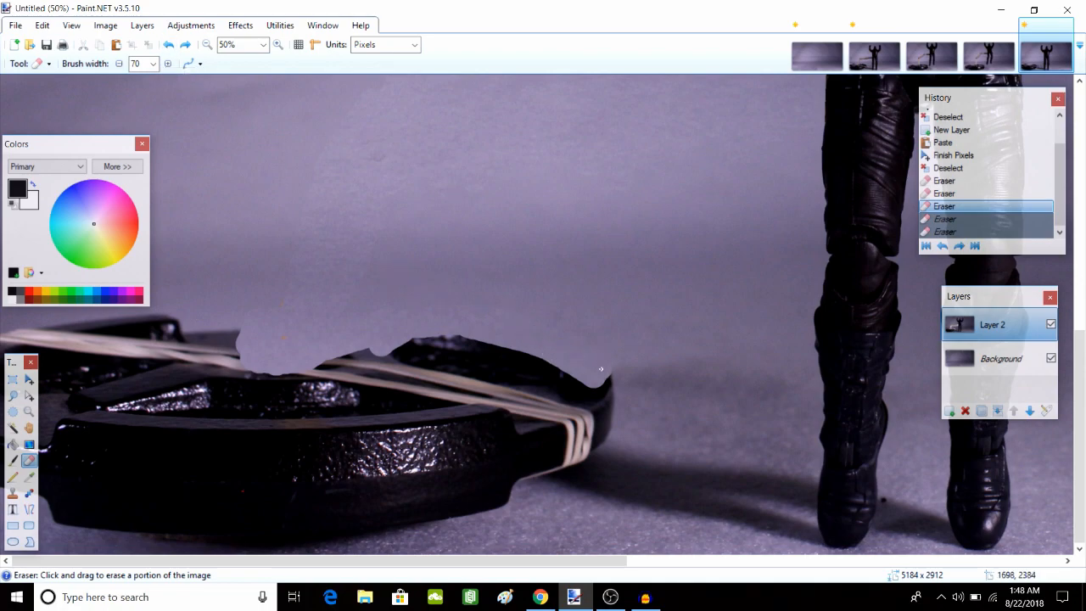
Erase the weight's end nearest the figure and its front rim from Layer 2, cleaning up the leftover slivers
mouse_move(604, 381)
left_mouse_down()
mouse_move(604, 393)
mouse_move(650, 370)
left_mouse_up()
mouse_move(604, 408)
left_mouse_down()
mouse_move(589, 437)
mouse_move(541, 462)
mouse_move(580, 450)
mouse_move(598, 416)
left_mouse_up()
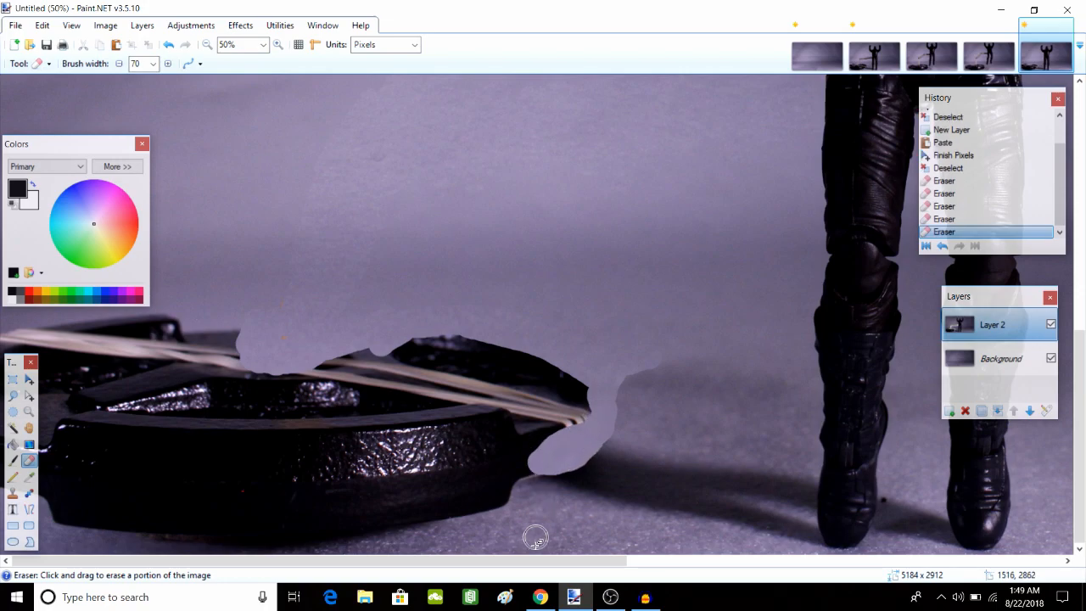
mouse_move(541, 463)
left_mouse_down()
mouse_move(501, 496)
mouse_move(423, 519)
mouse_move(208, 530)
mouse_move(76, 519)
mouse_move(7, 465)
left_mouse_up()
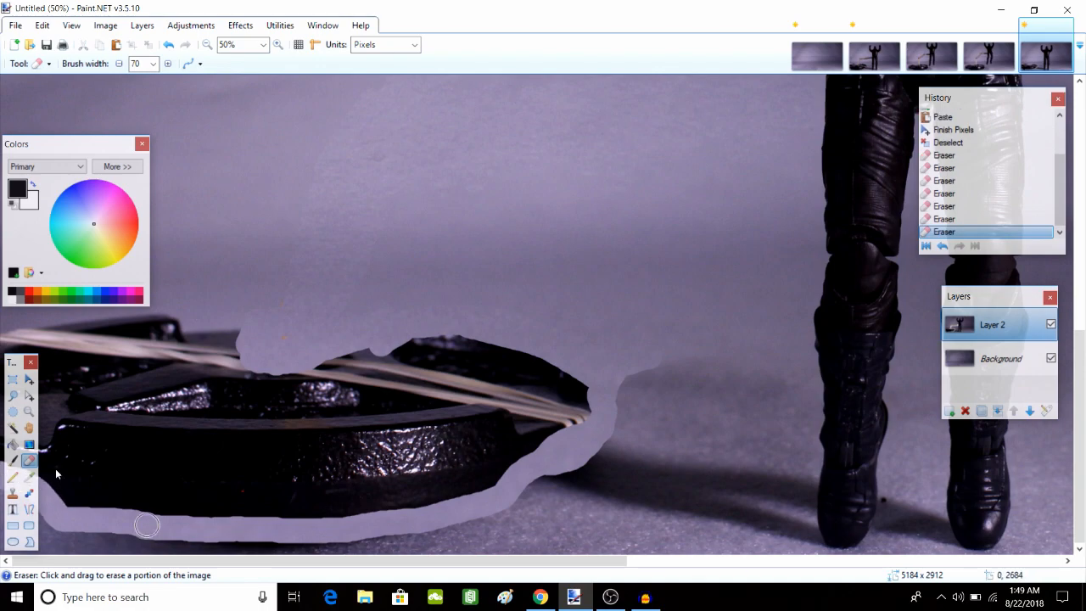
mouse_move(551, 425)
left_mouse_down()
mouse_move(456, 485)
mouse_move(581, 408)
mouse_move(586, 378)
mouse_move(568, 355)
mouse_move(452, 465)
mouse_move(399, 497)
mouse_move(127, 503)
mouse_move(13, 448)
left_mouse_up()
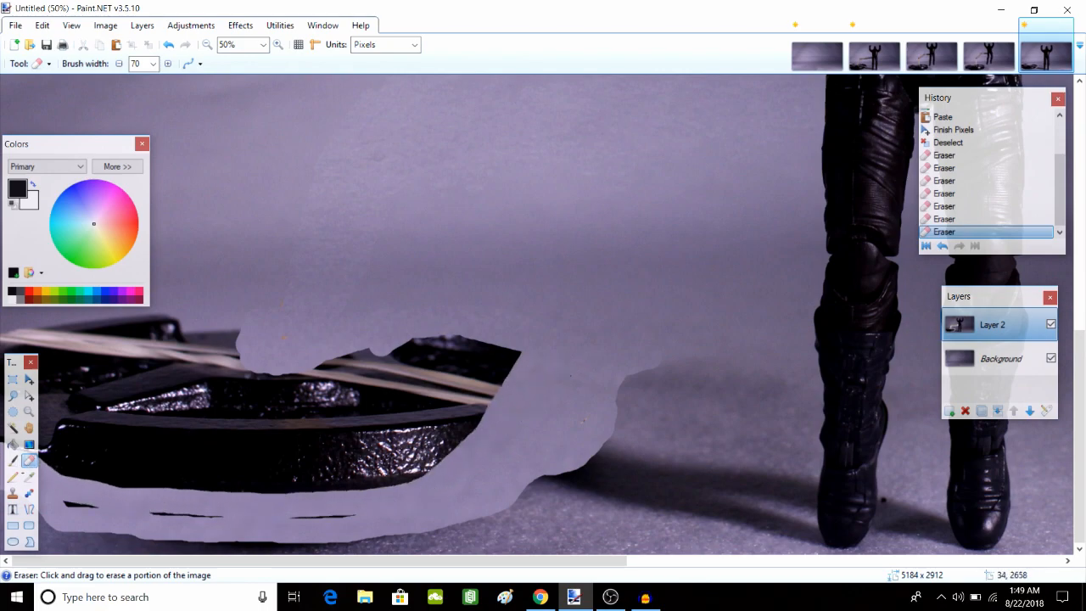
mouse_move(65, 508)
left_mouse_down()
mouse_move(352, 504)
mouse_move(333, 512)
mouse_move(297, 513)
mouse_move(448, 436)
mouse_move(514, 355)
mouse_move(396, 481)
mouse_move(455, 439)
left_mouse_up()
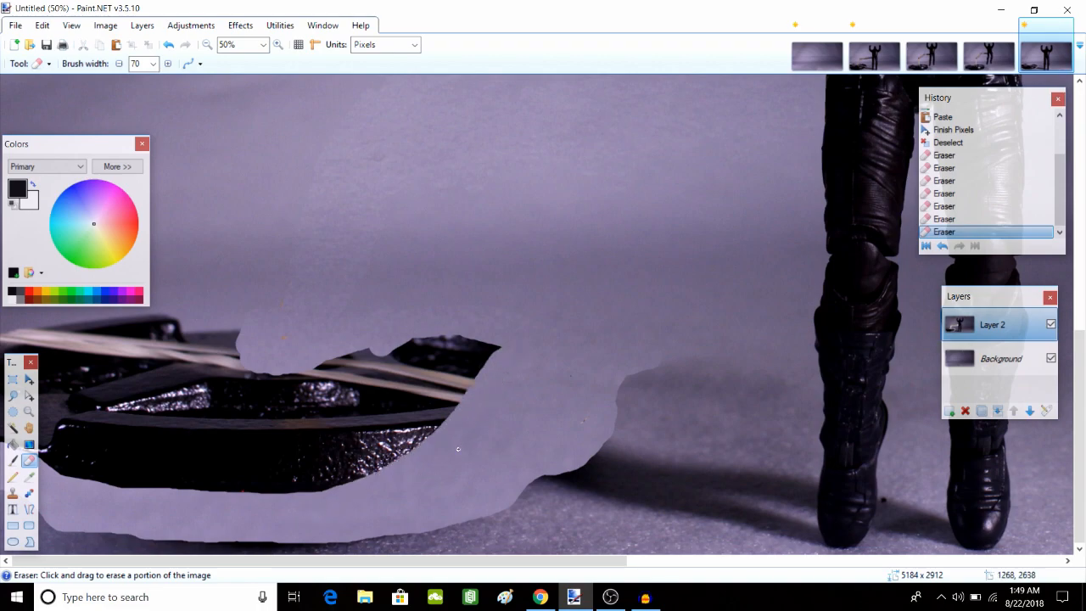
Erase the rest of the black weight and its rubber bands from Layer 2 out to the image's edge
mouse_move(495, 358)
left_mouse_down()
mouse_move(376, 361)
mouse_move(280, 381)
mouse_move(494, 335)
left_mouse_up()
mouse_move(397, 344)
left_mouse_down()
mouse_move(378, 429)
mouse_move(500, 402)
mouse_move(387, 466)
mouse_move(545, 434)
left_mouse_up()
mouse_move(380, 461)
left_mouse_down()
mouse_move(265, 478)
mouse_move(329, 482)
mouse_move(263, 488)
left_mouse_up()
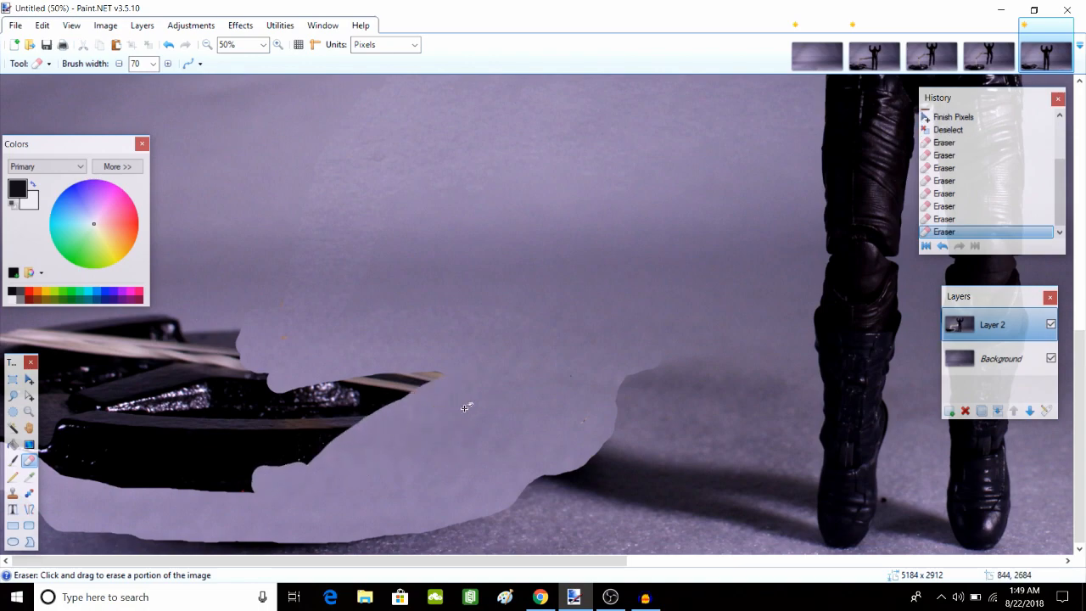
left_click(1013, 361)
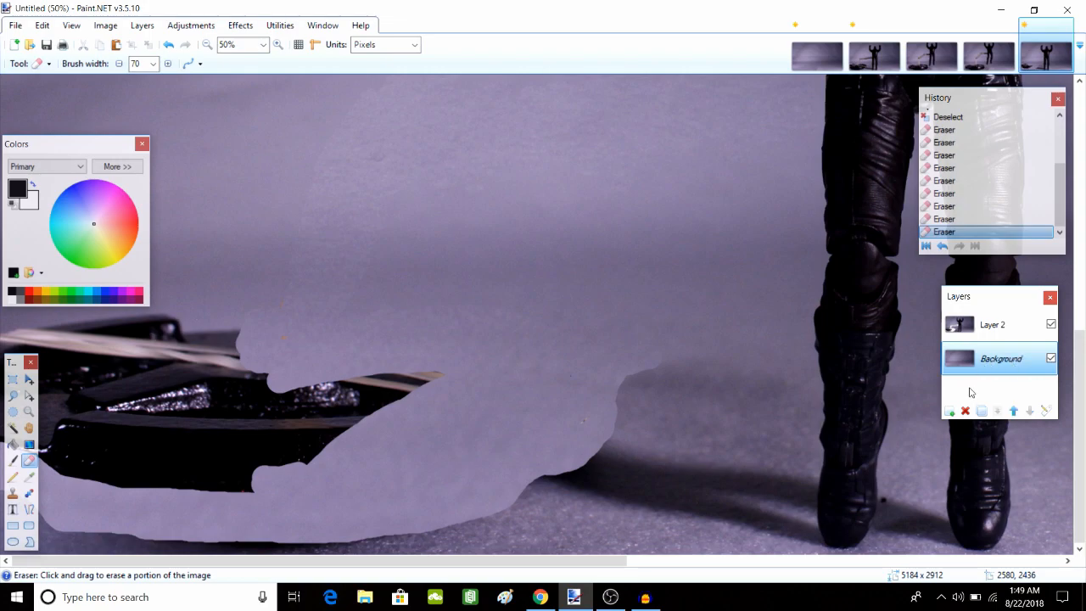
left_click(1004, 332)
mouse_move(447, 363)
left_mouse_down()
mouse_move(272, 458)
mouse_move(399, 395)
mouse_move(340, 410)
mouse_move(305, 450)
mouse_move(162, 479)
mouse_move(24, 454)
mouse_move(248, 451)
mouse_move(216, 469)
mouse_move(72, 421)
mouse_move(288, 429)
mouse_move(1, 442)
left_mouse_up()
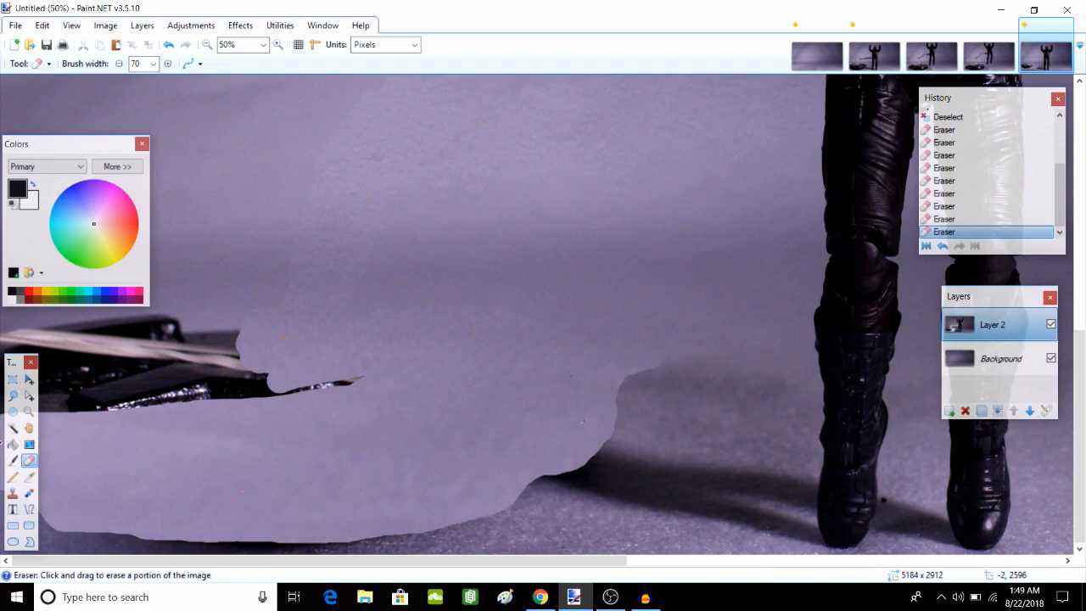
mouse_move(288, 413)
left_mouse_down()
mouse_move(240, 394)
mouse_move(80, 391)
mouse_move(167, 406)
left_mouse_up()
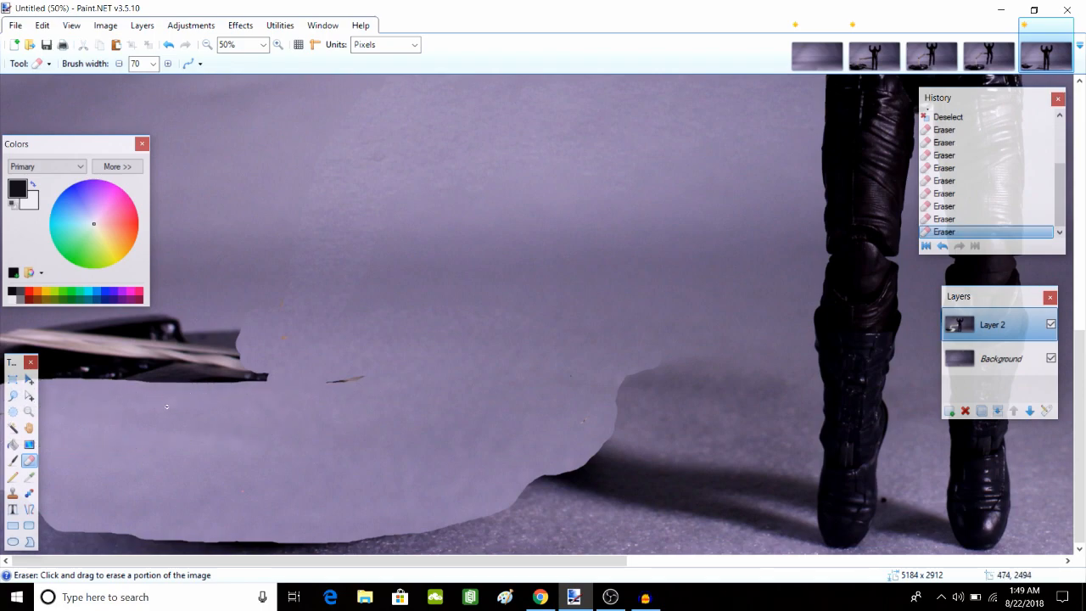
mouse_move(0, 413)
left_mouse_down()
mouse_move(348, 379)
mouse_move(21, 365)
mouse_move(102, 376)
mouse_move(247, 357)
mouse_move(9, 349)
mouse_move(169, 333)
mouse_move(178, 319)
mouse_move(11, 341)
left_mouse_up()
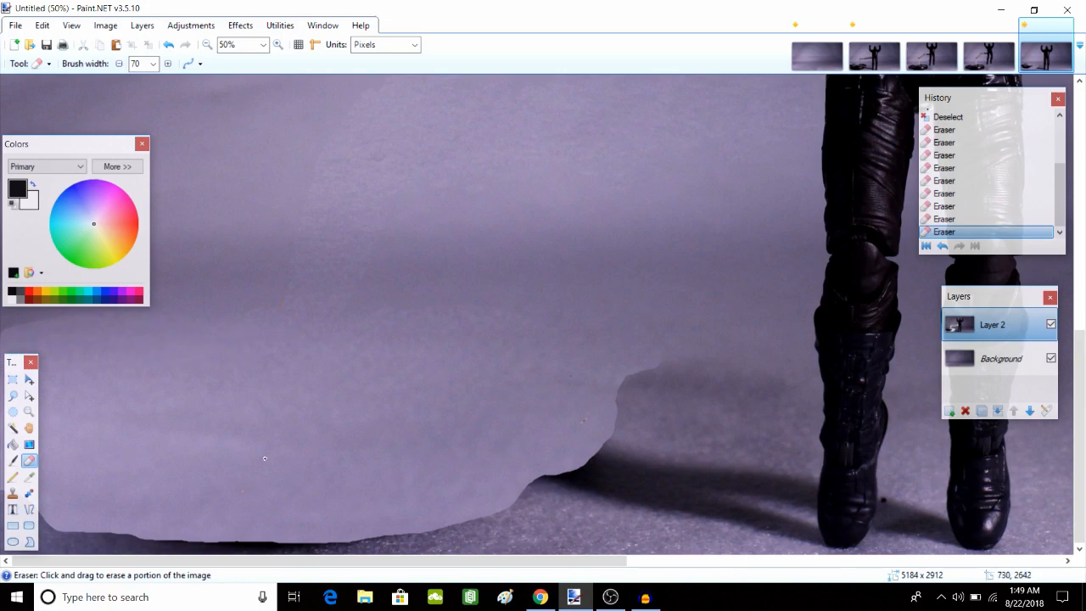
Erase the leftover dark rim below the cleared weight area on Layer 2, down to the image's lower edge
mouse_move(374, 503)
left_mouse_down()
mouse_move(288, 535)
mouse_move(199, 539)
mouse_move(380, 536)
mouse_move(472, 510)
mouse_move(535, 474)
left_mouse_up()
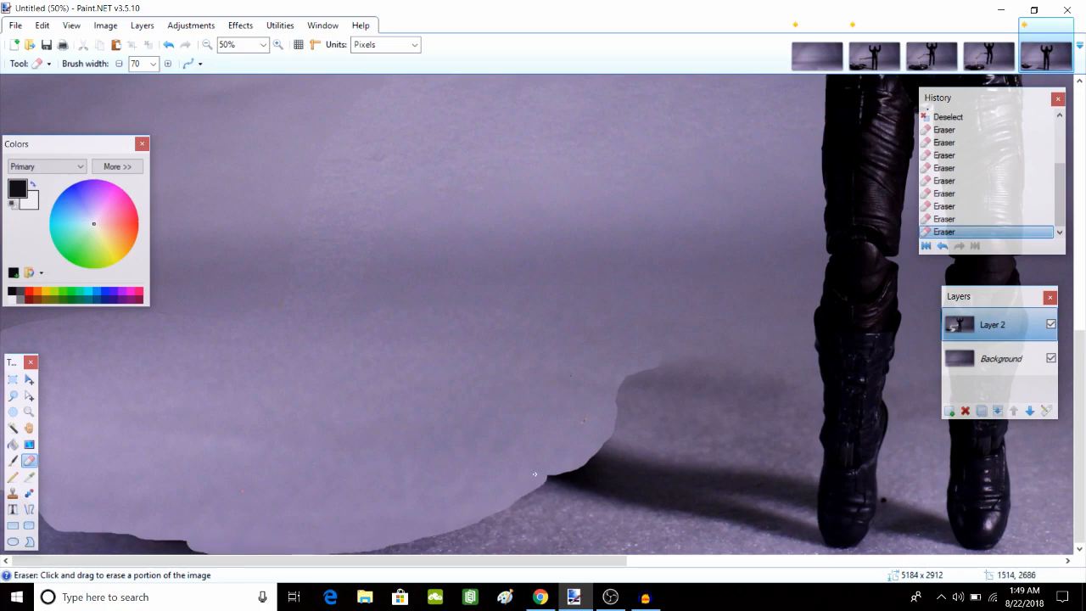
mouse_move(212, 553)
left_mouse_down()
mouse_move(115, 538)
mouse_move(3, 492)
left_mouse_up()
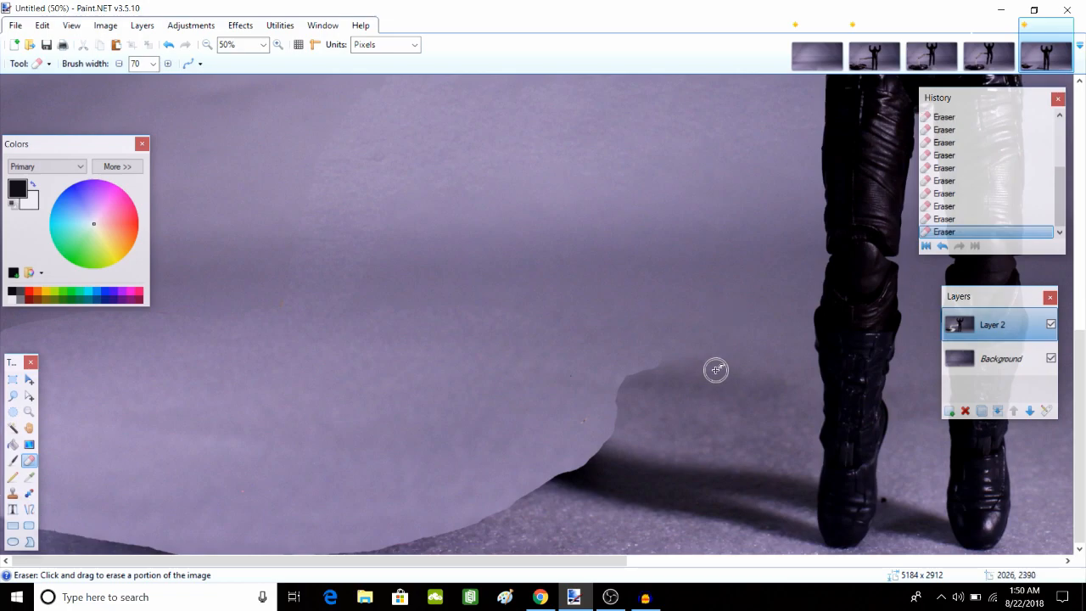
left_click(206, 44)
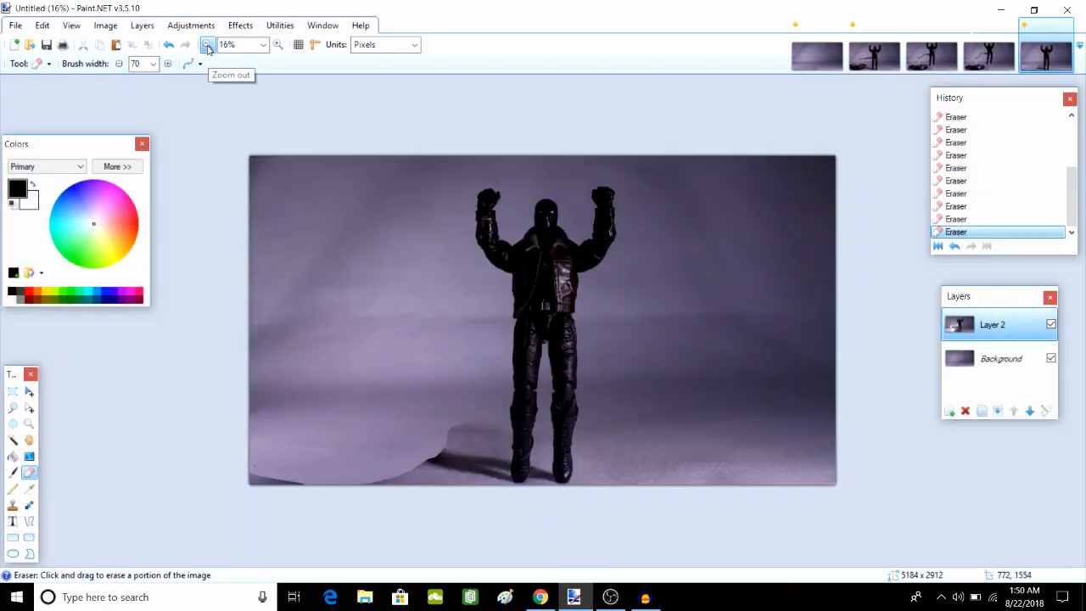
left_click(206, 44)
left_click(280, 45)
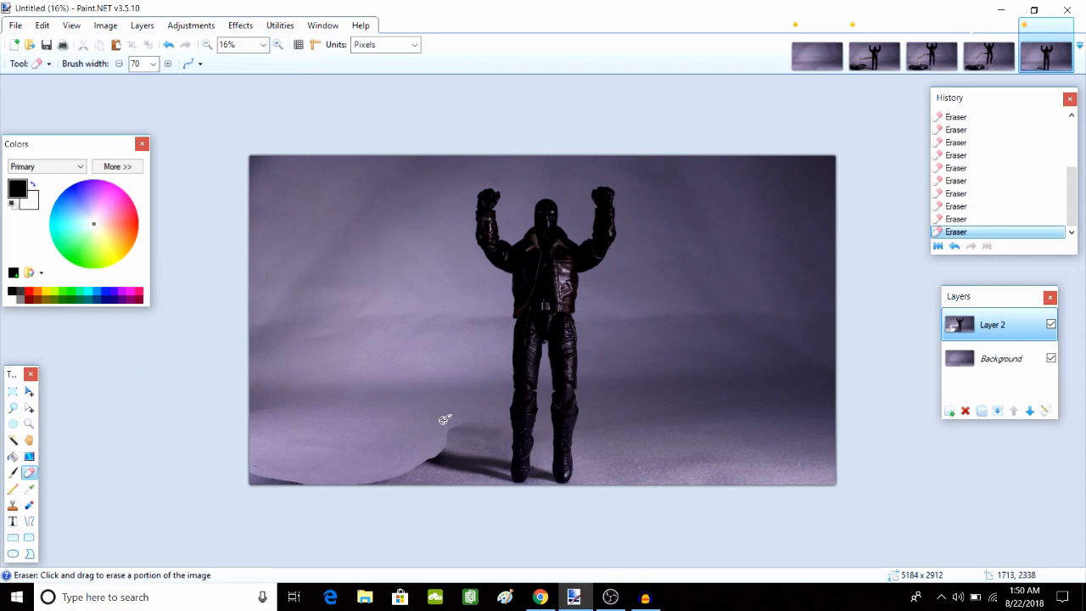
Erase a short strip across the figure's shin on Layer 2 and undo that stroke
left_click_drag(514, 422, 538, 422)
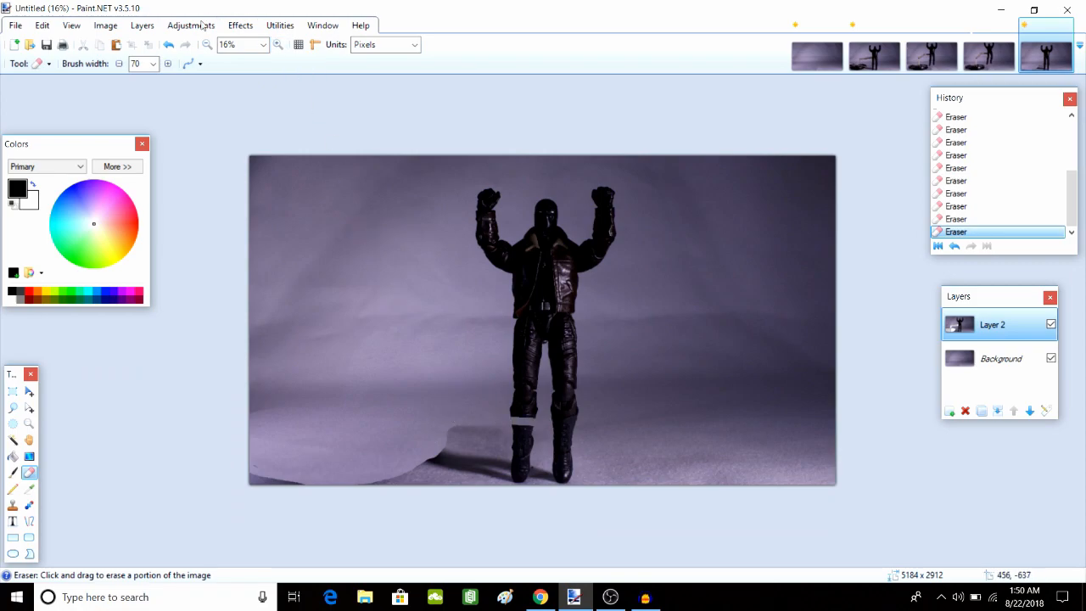
left_click(168, 44)
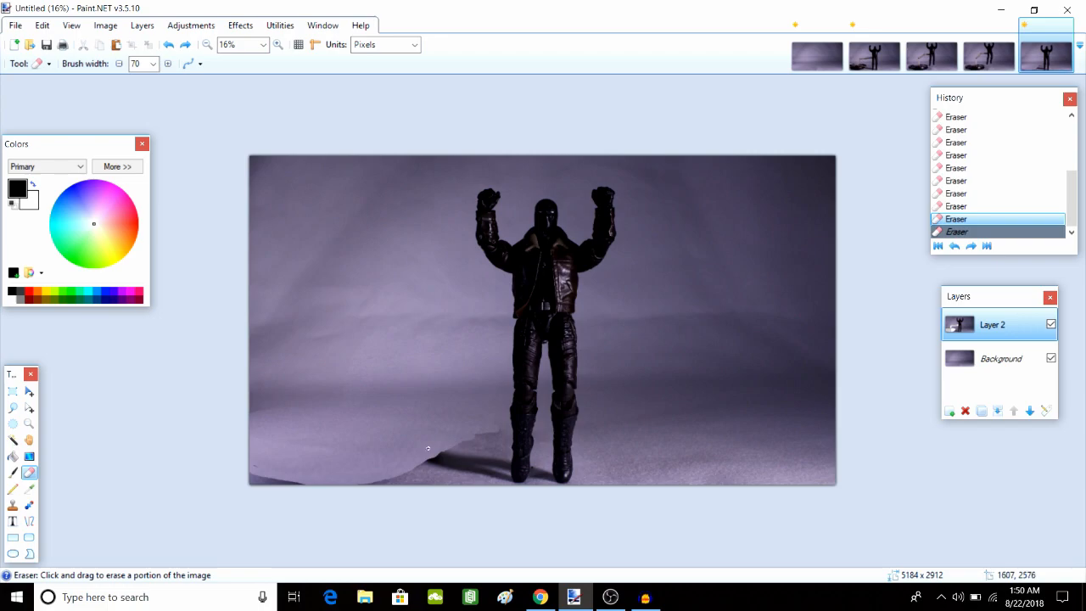
Erase the remaining floor patch and the mismatched edge beside the figure's shadow on Layer 2
left_click_drag(289, 477, 262, 480)
left_click_drag(399, 471, 483, 443)
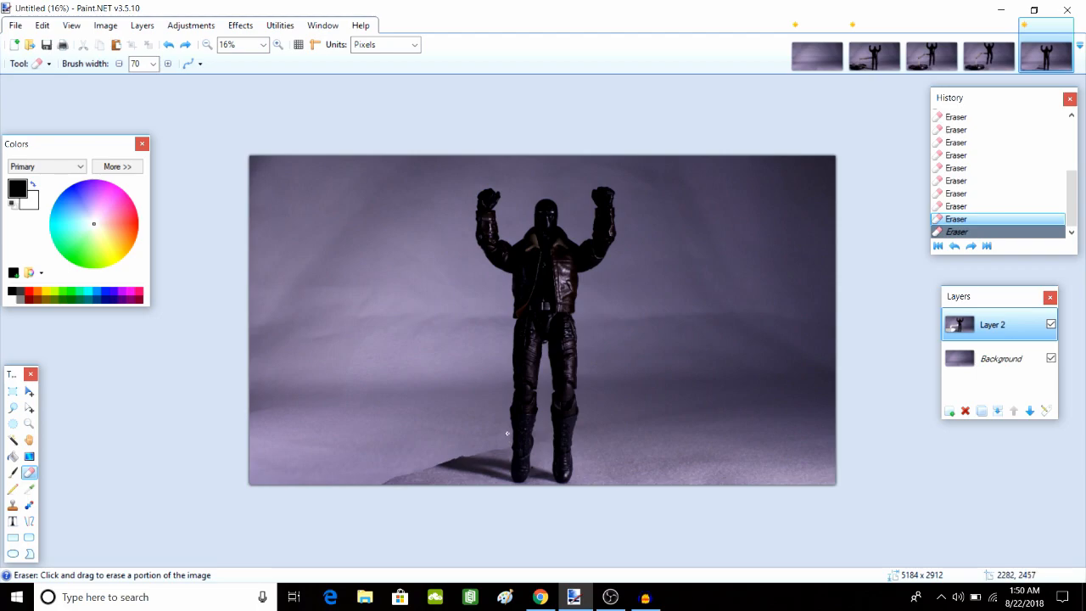
left_click_drag(359, 493, 392, 471)
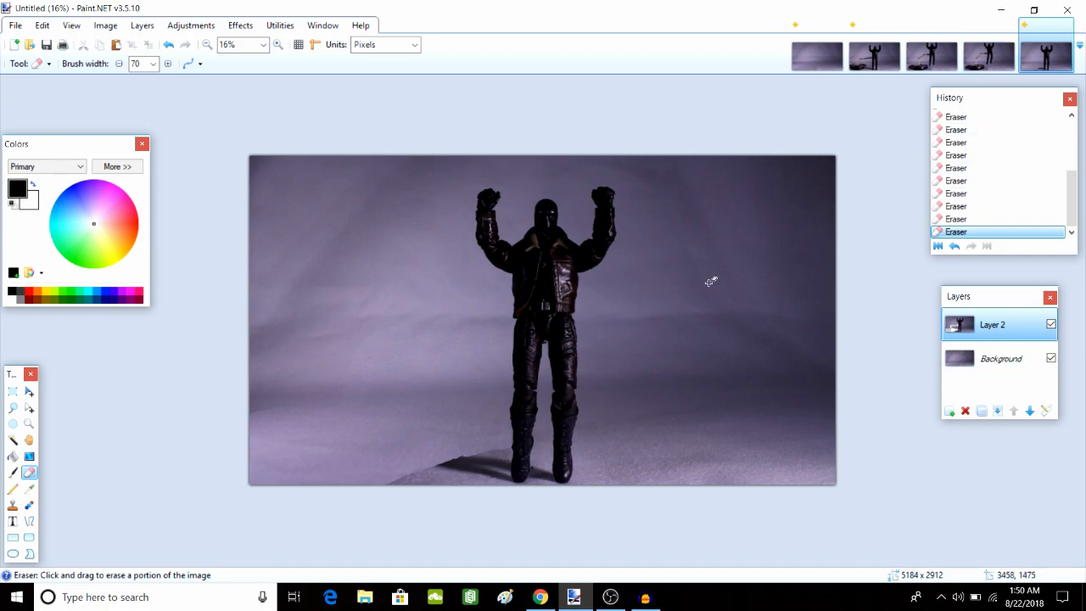
Compare the original frame skit6_003_01_0031.tif with the rig-free composite at matching zoom
left_click(874, 59)
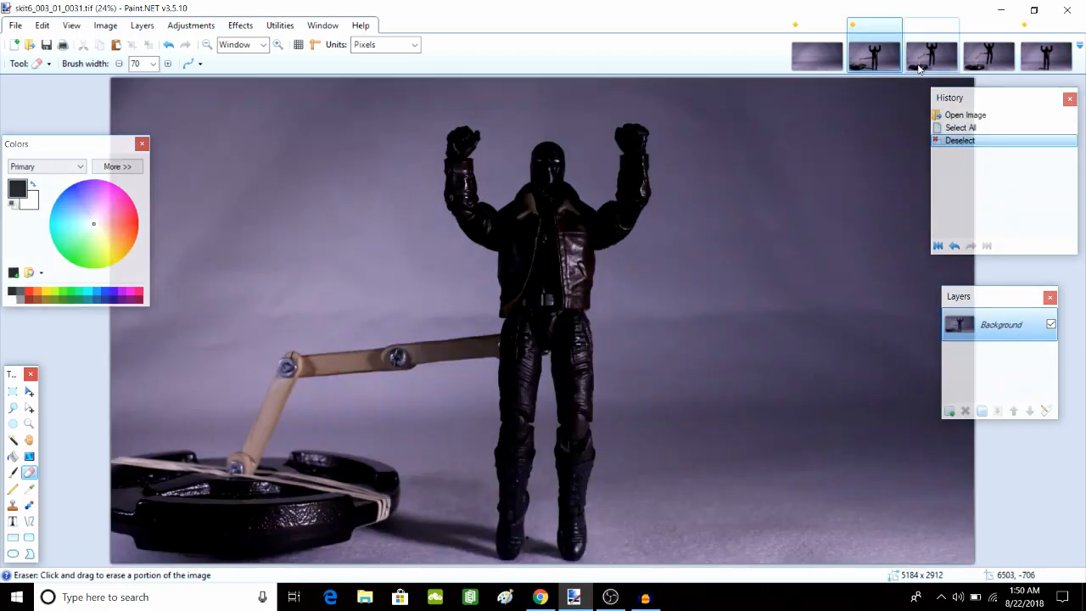
left_click(207, 45)
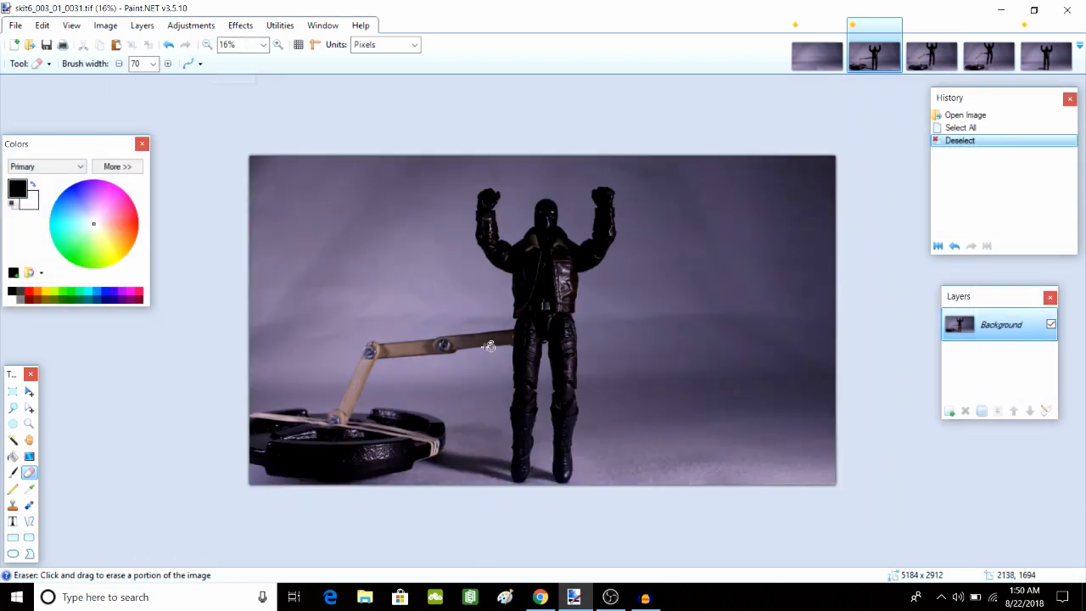
key("ctrl+shift+Tab")
key("ctrl+shift+Tab")
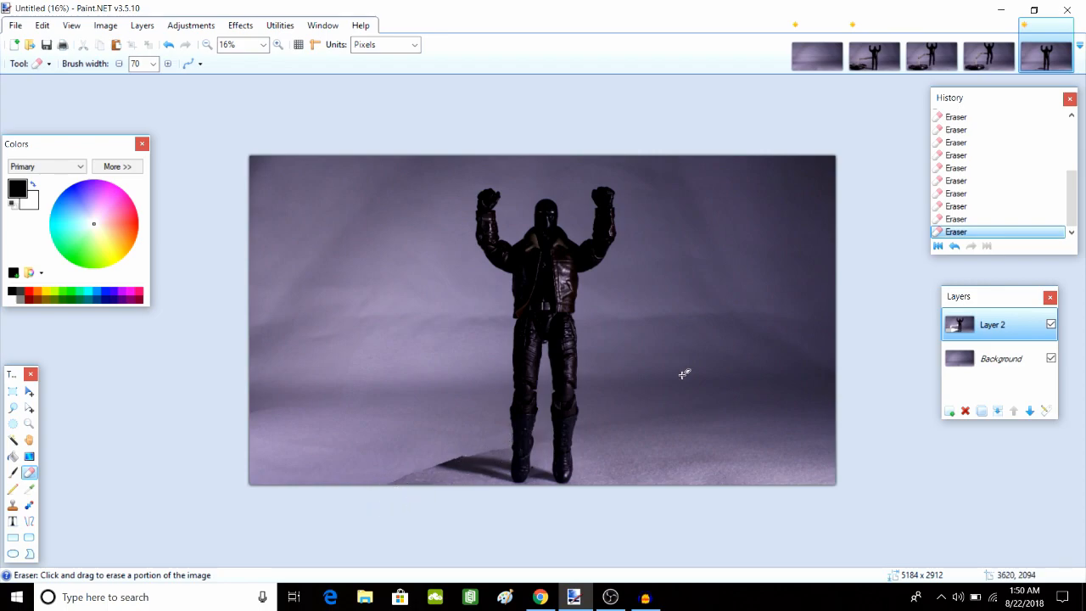
left_click(874, 55)
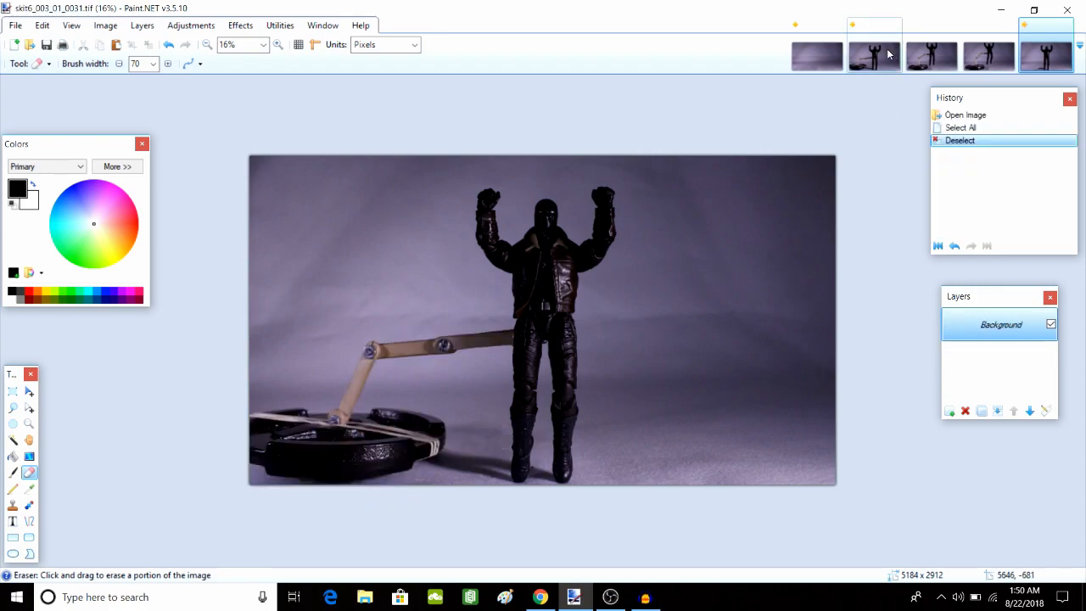
left_click(1038, 63)
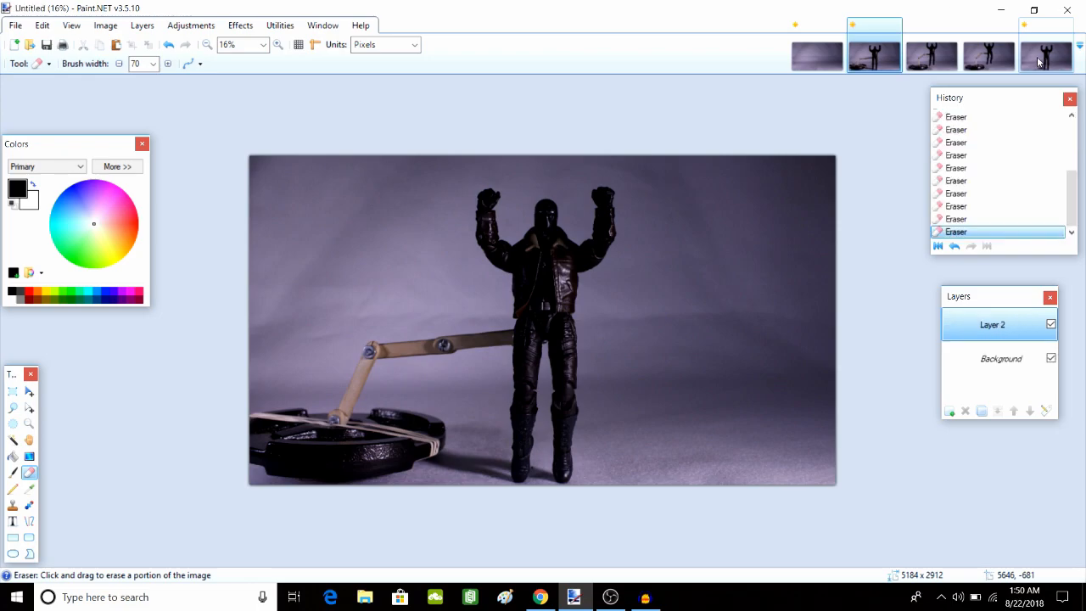
left_click(877, 67)
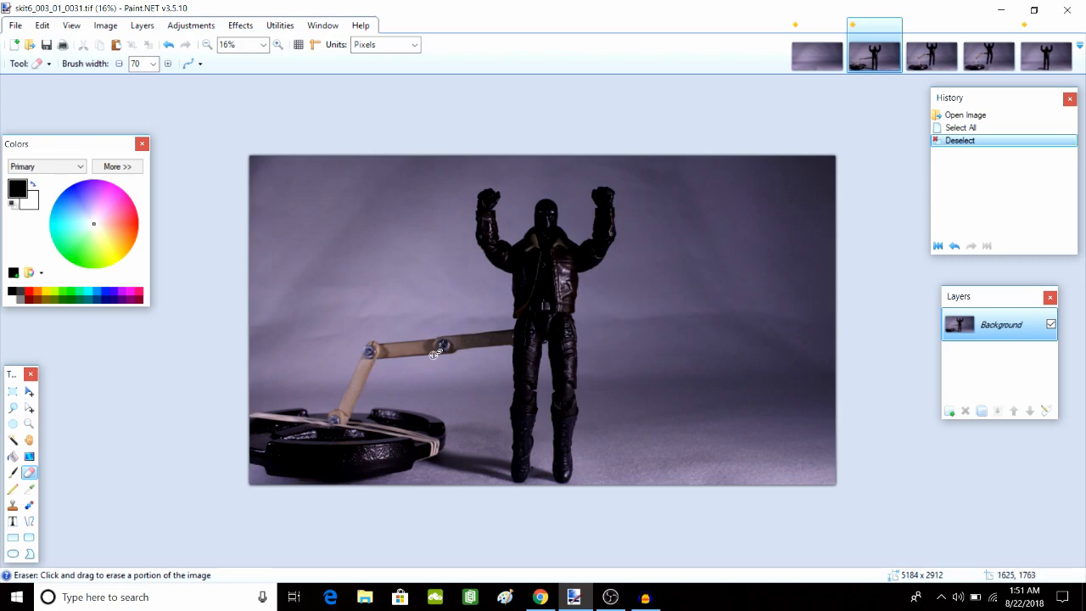
left_click(1048, 68)
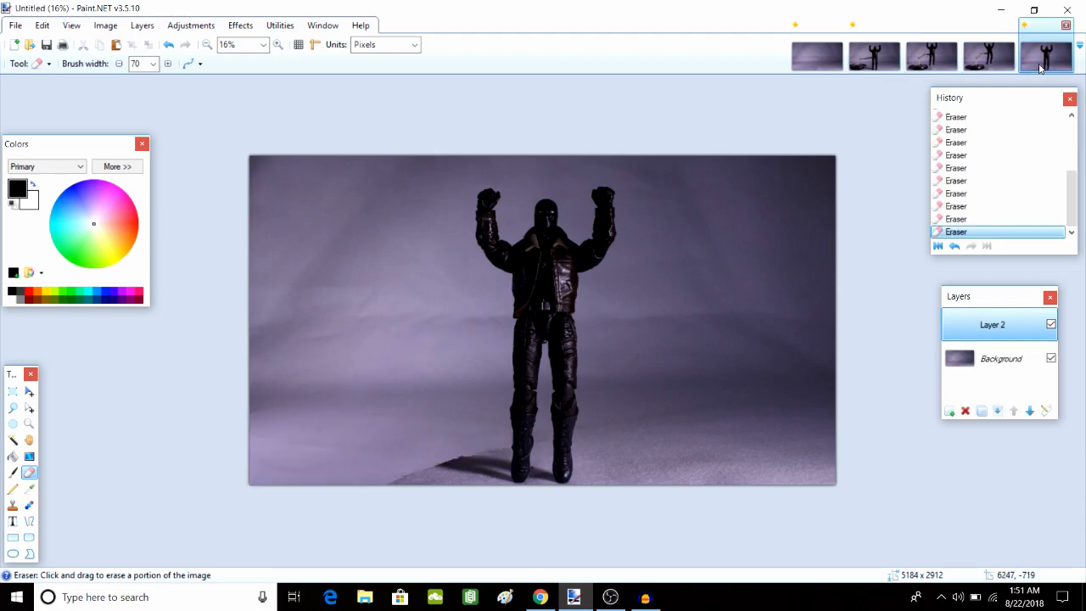
Flip between the frames skit6_003_01_0031, 0033 and 0036 to examine how the figure's jump progresses
left_click(978, 66)
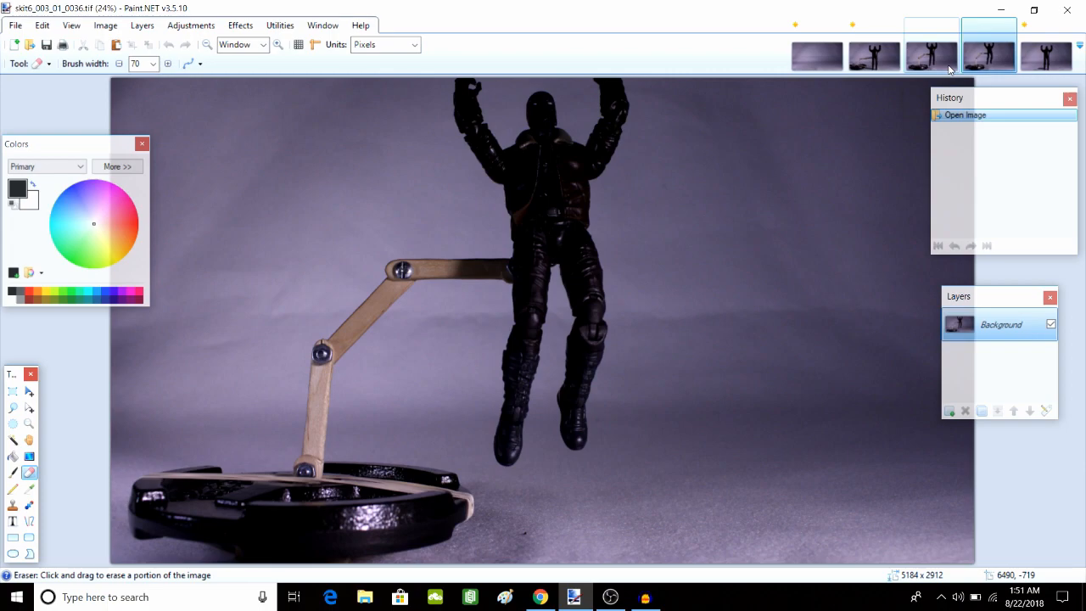
left_click(949, 68)
left_click(899, 69)
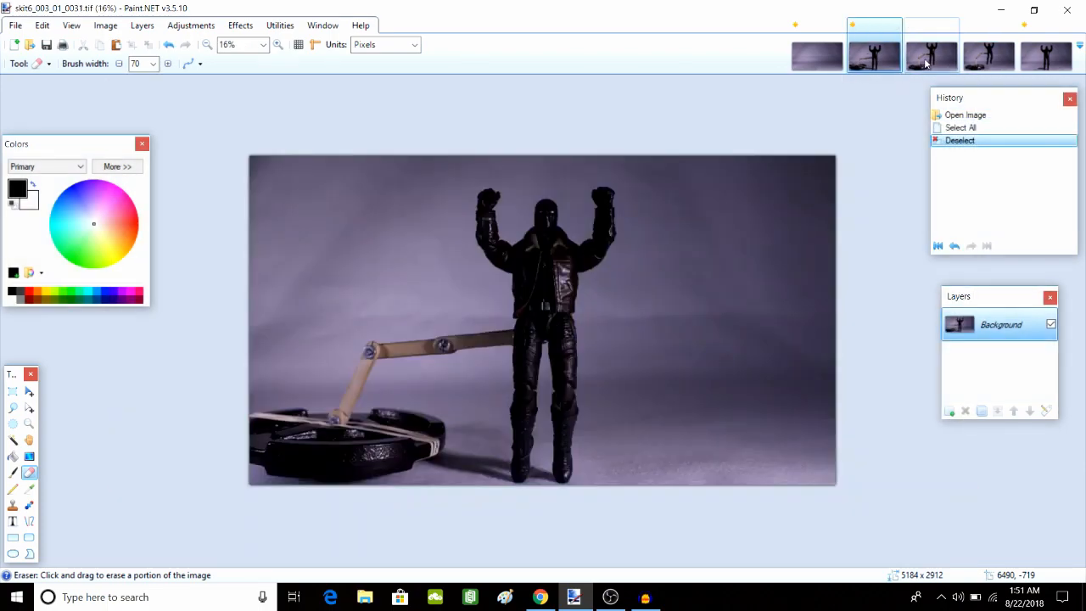
left_click(928, 64)
left_click(968, 64)
left_click(941, 67)
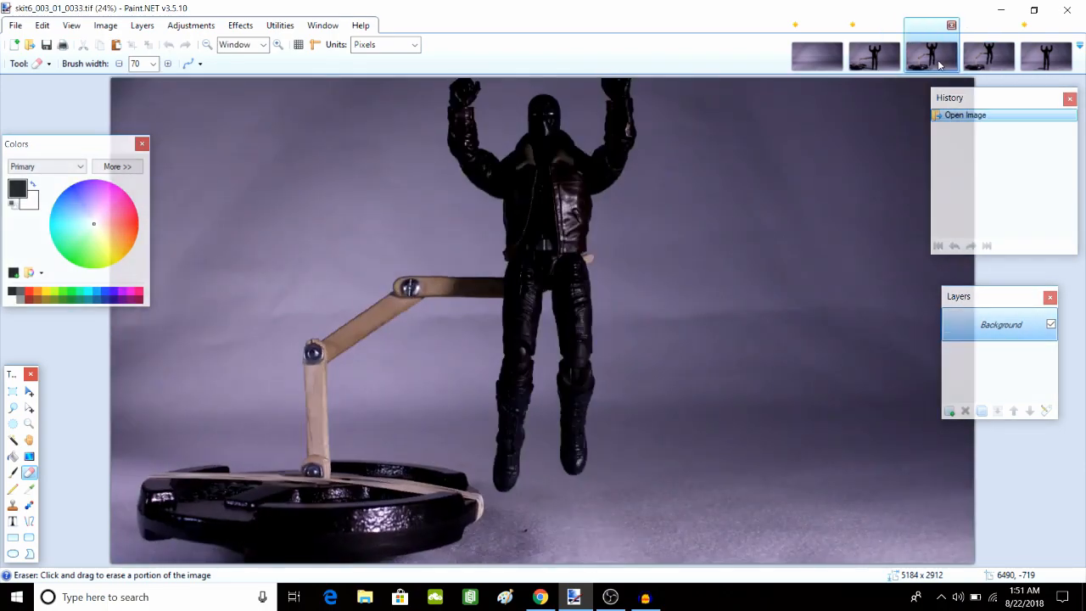
left_click(877, 67)
left_click(934, 66)
left_click(980, 67)
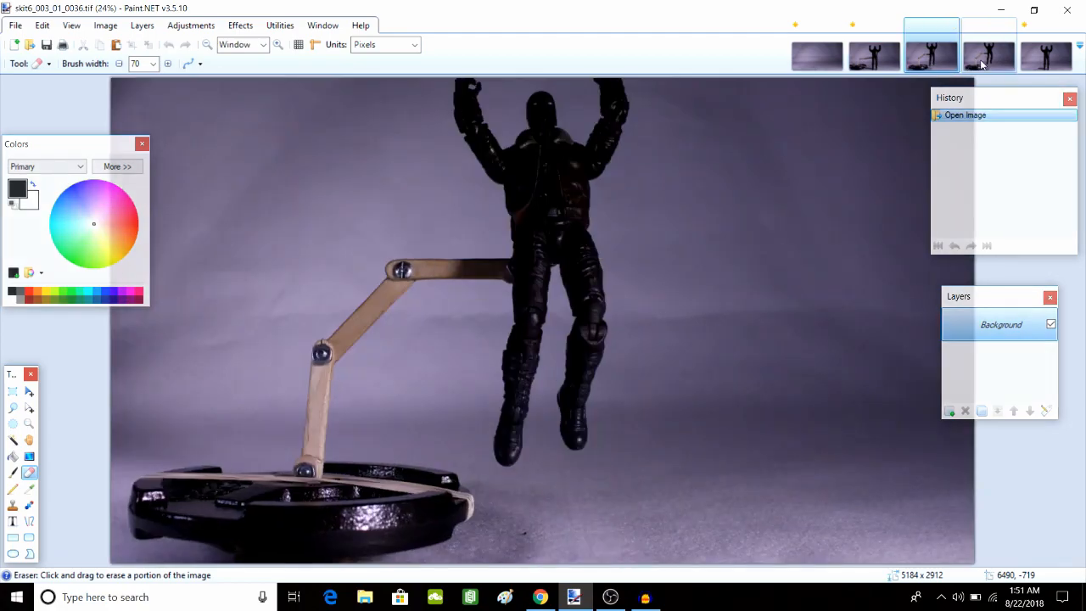
left_click(919, 67)
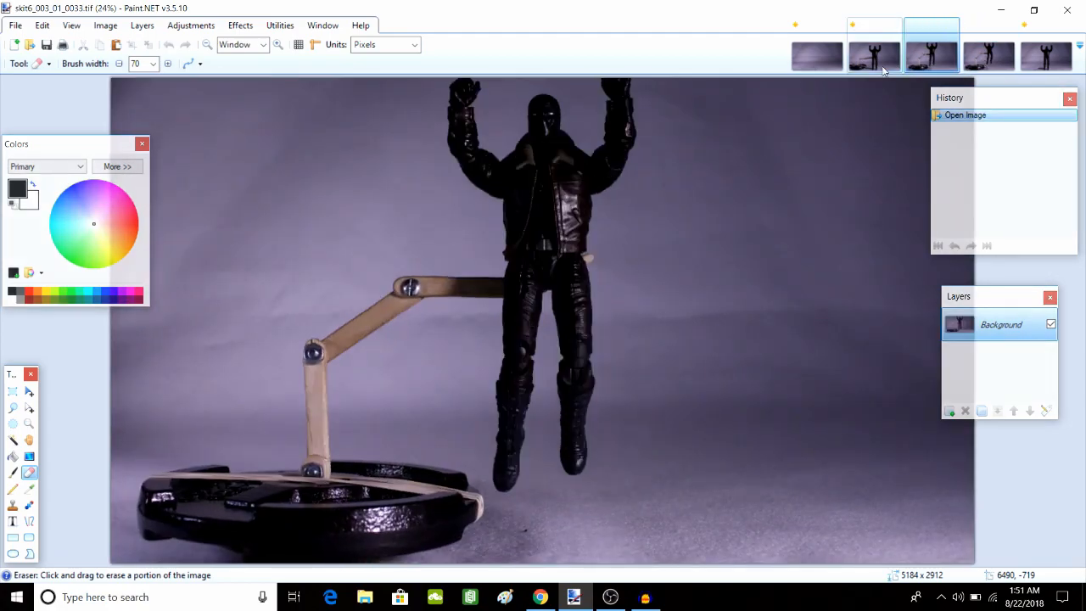
left_click(883, 68)
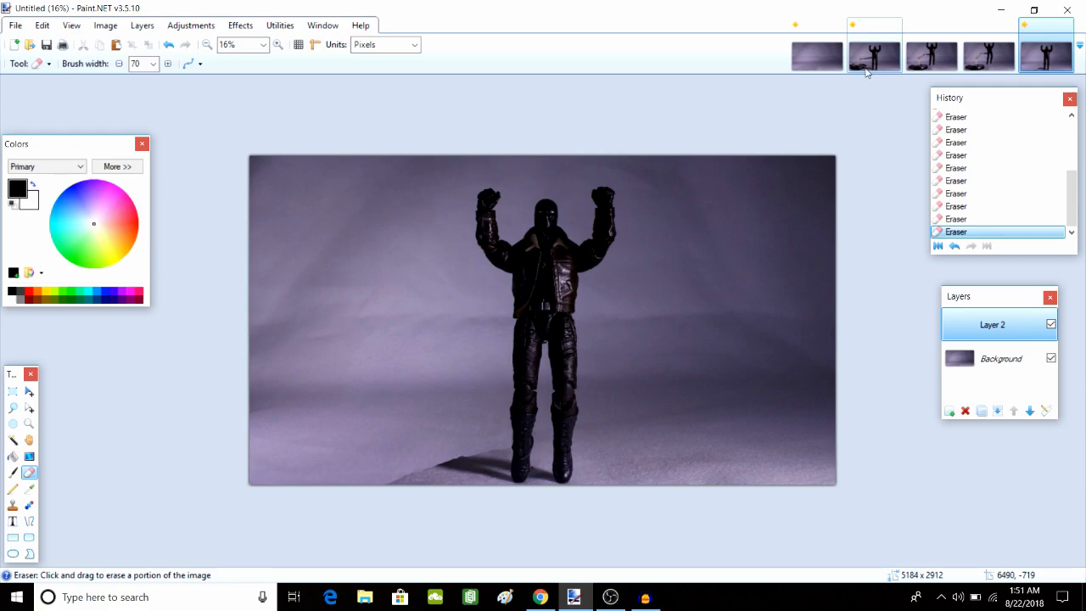
Close skit6_003_01_0031.tif without saving its changes and return to the untitled composite
left_click(866, 69)
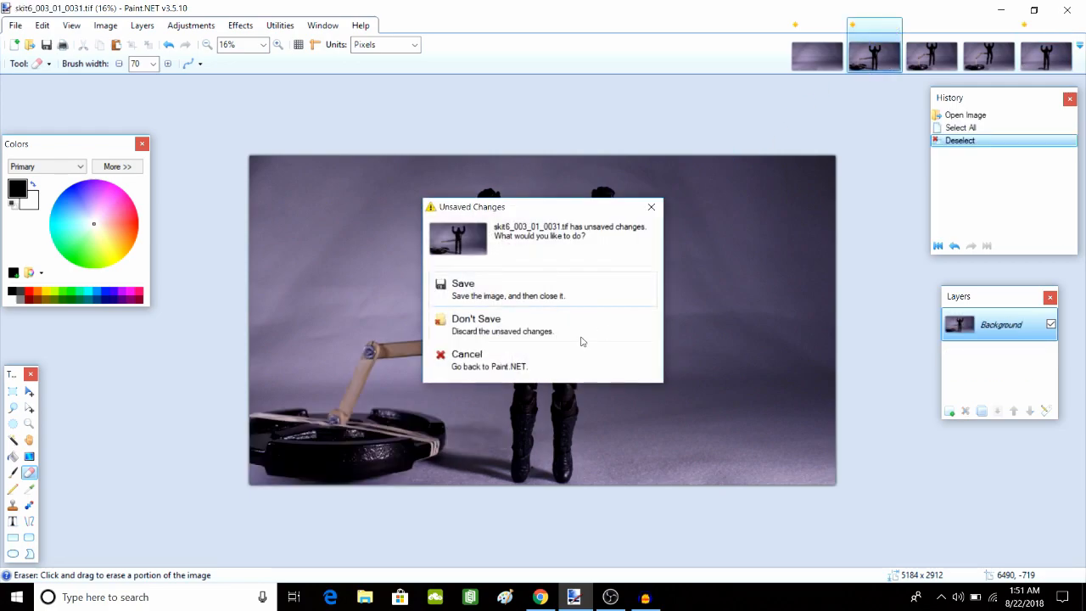
left_click(577, 338)
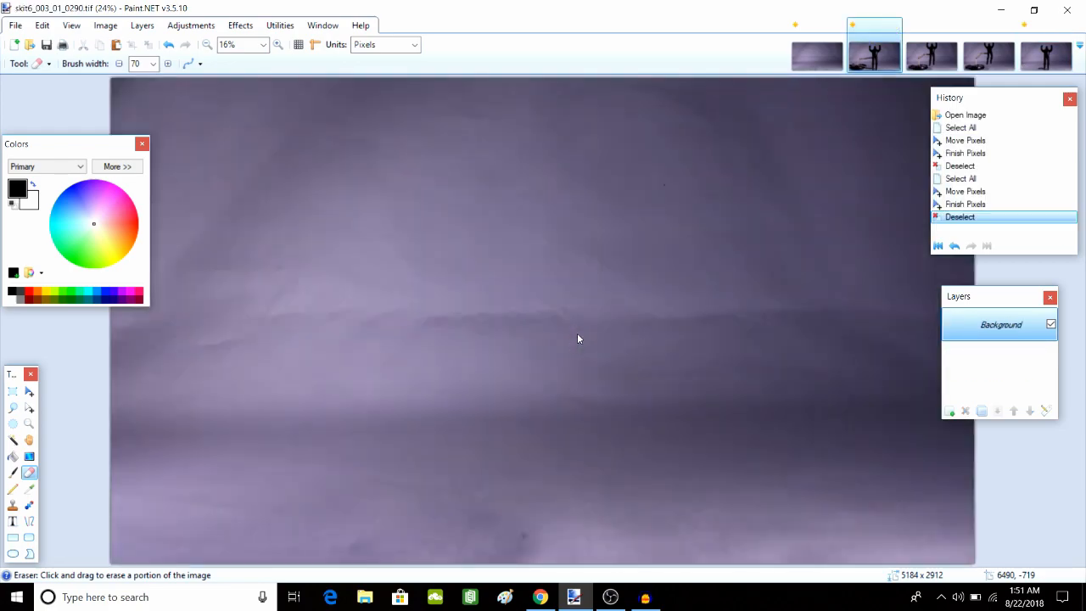
left_click(1045, 56)
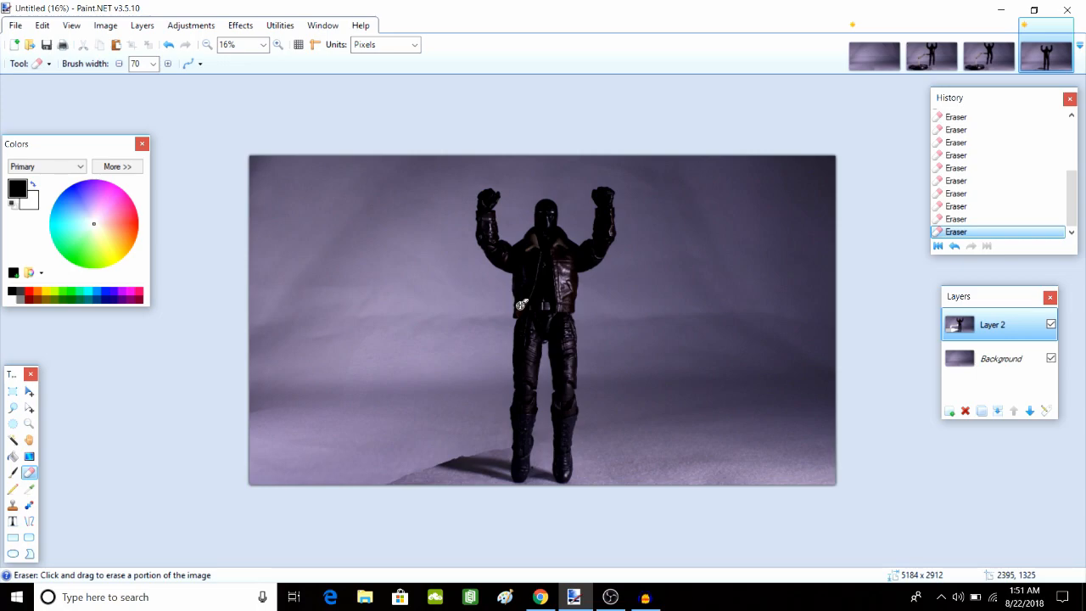
Compare the frames skit6_003_01_0033.tif and skit6_003_01_0036.tif with each other and with the untitled composite
left_click(969, 58)
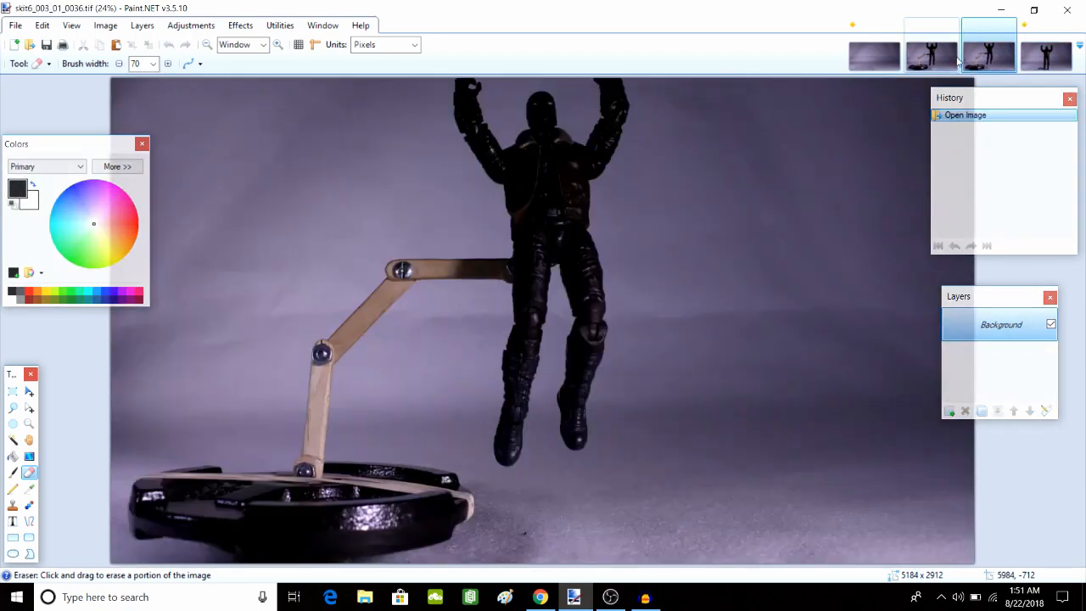
left_click(933, 58)
left_click(966, 59)
left_click(948, 67)
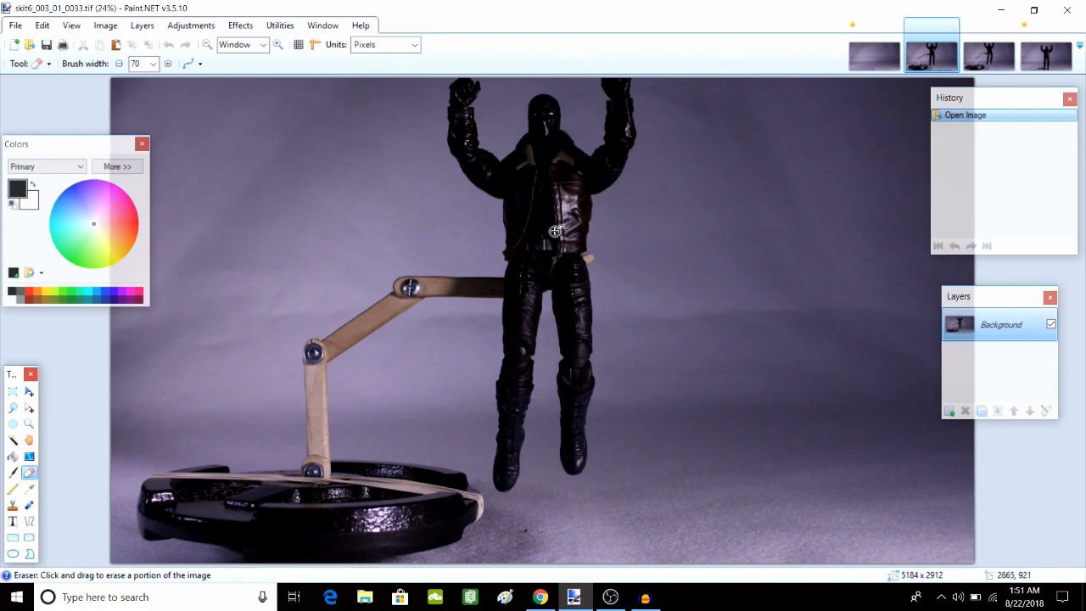
left_click(984, 59)
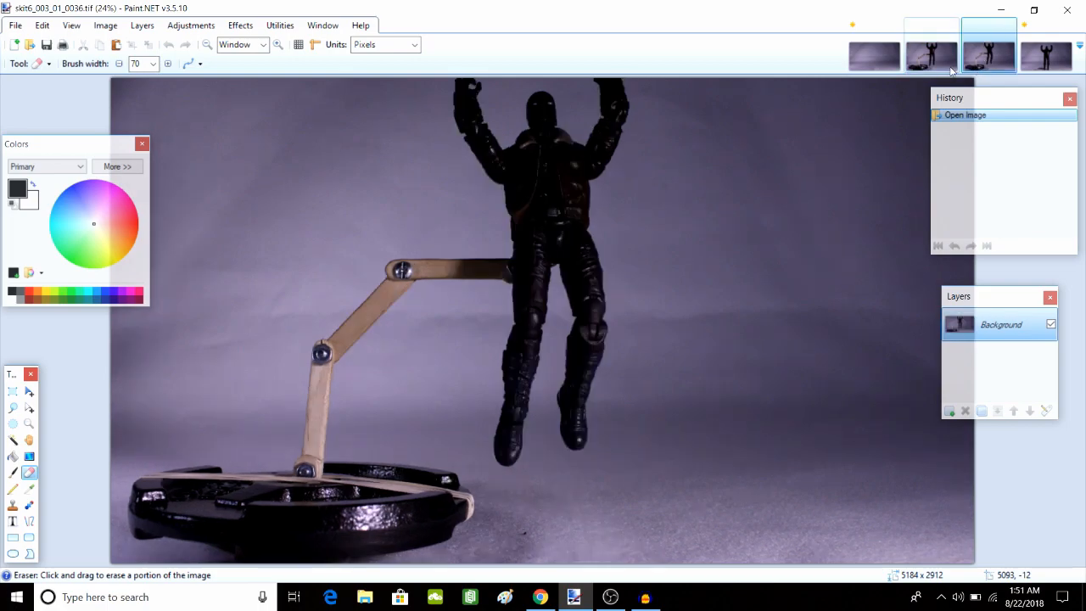
left_click(945, 61)
left_click(1045, 58)
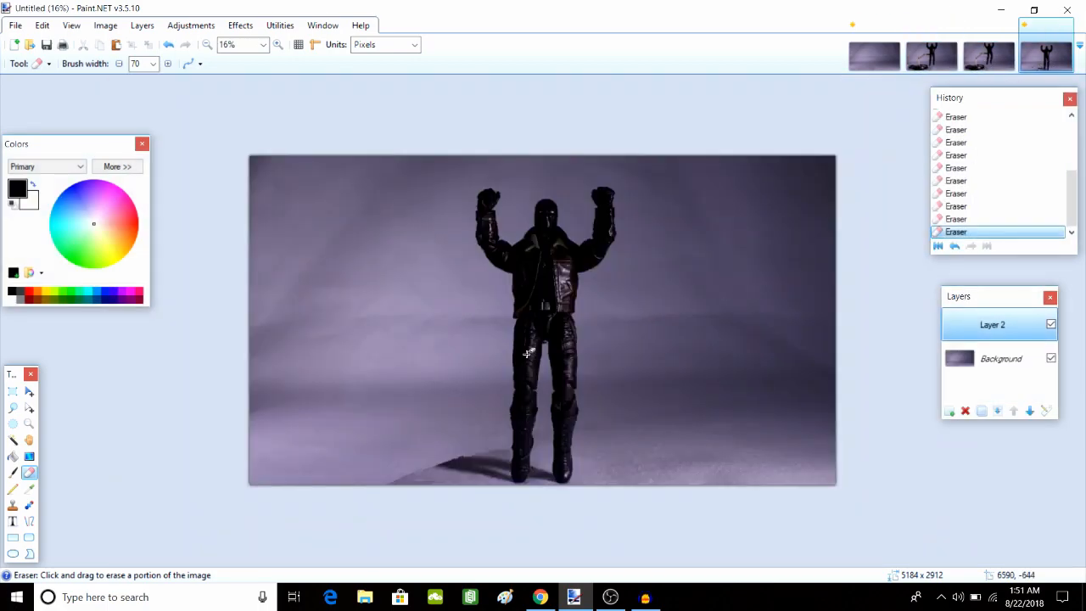
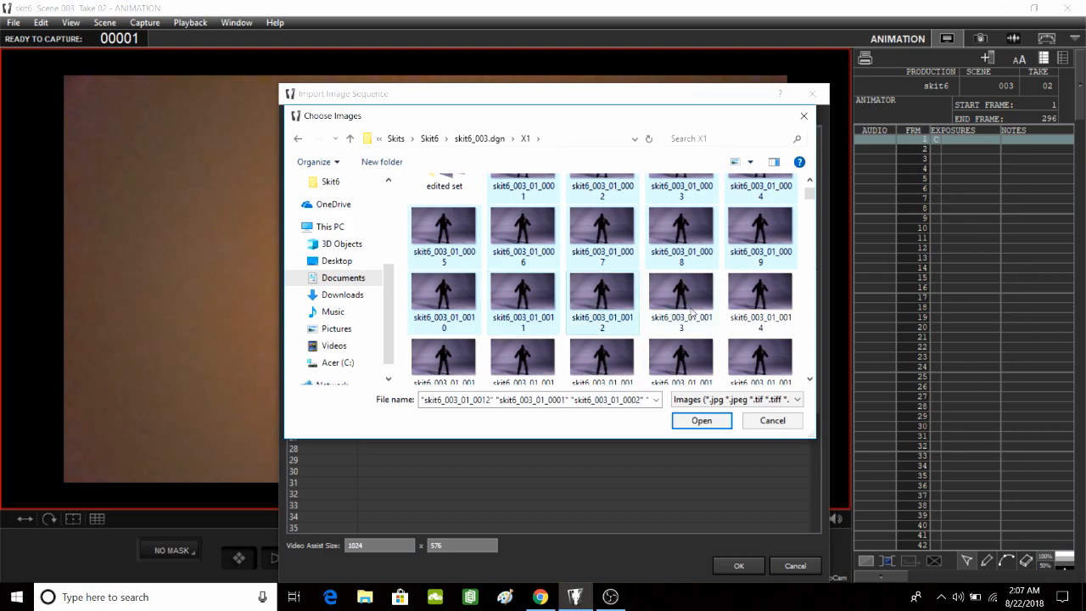
Add the frames skit6_003_01_0014 through skit6_003_01_0019 to the image selection
left_click(752, 304, "ctrl")
scroll(813, 196, "down", 1)
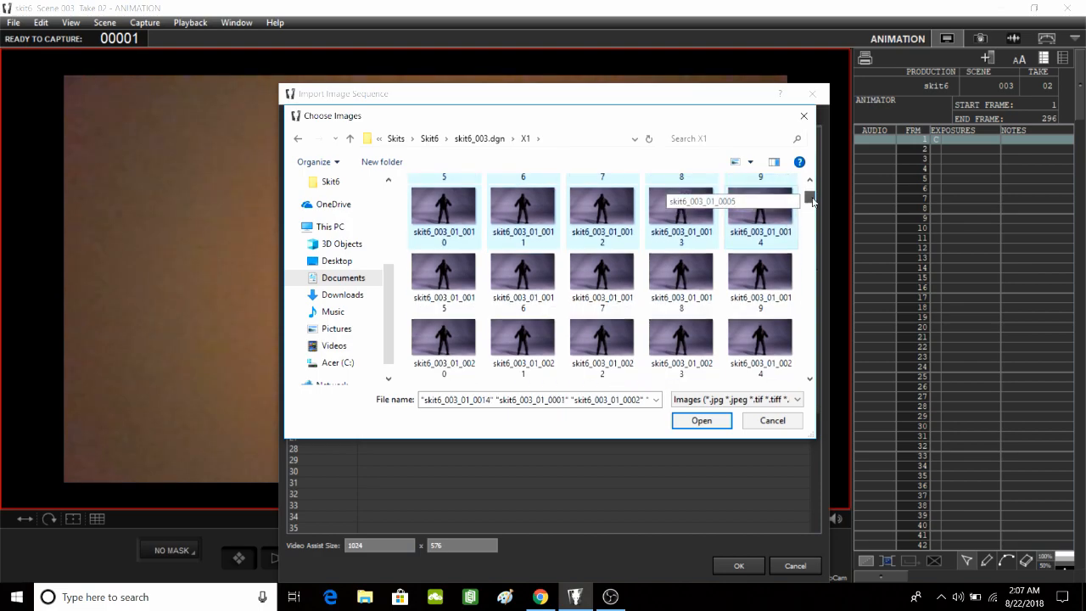
left_click(440, 305, "ctrl")
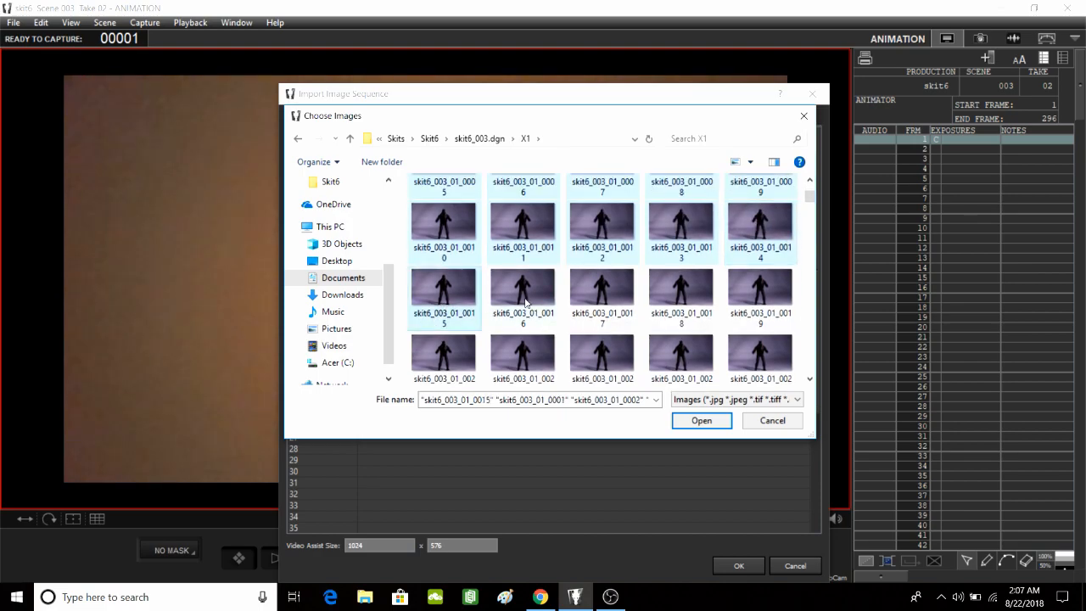
left_click(526, 305, "ctrl")
left_click(587, 306, "ctrl")
left_click(674, 299, "ctrl")
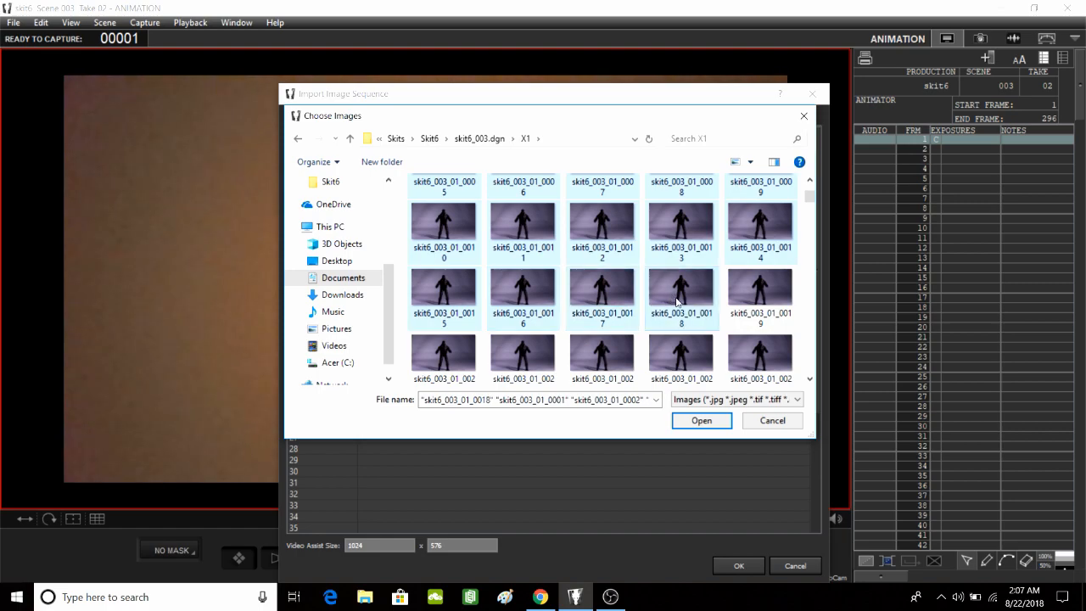
left_click(779, 306, "ctrl")
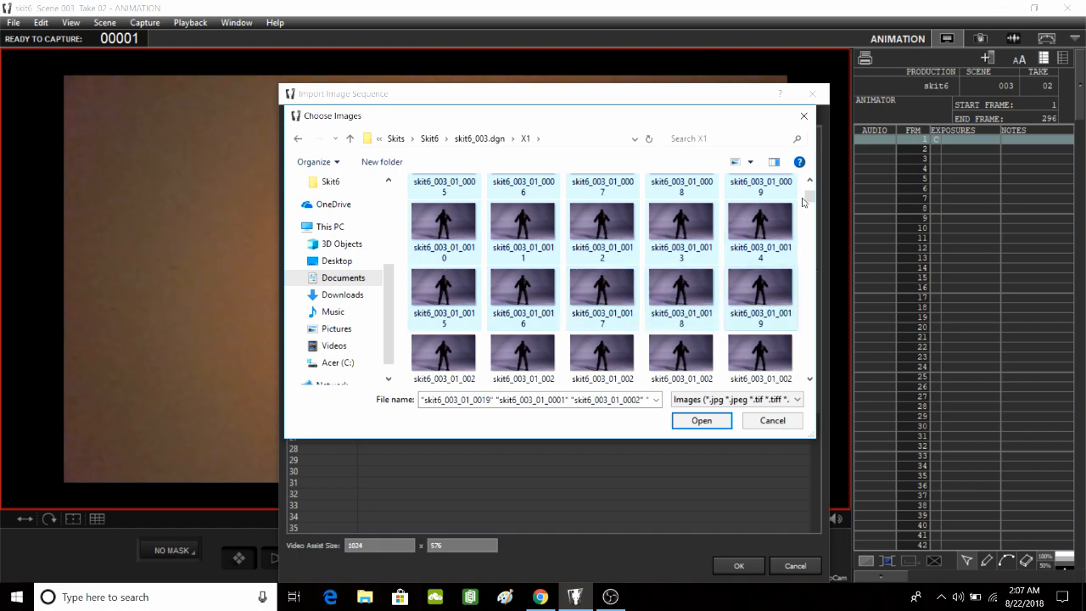
Extend the image selection with the frames skit6_003_01_0020 through skit6_003_01_0024
left_click_drag(809, 201, 810, 201)
left_click(451, 351, "ctrl")
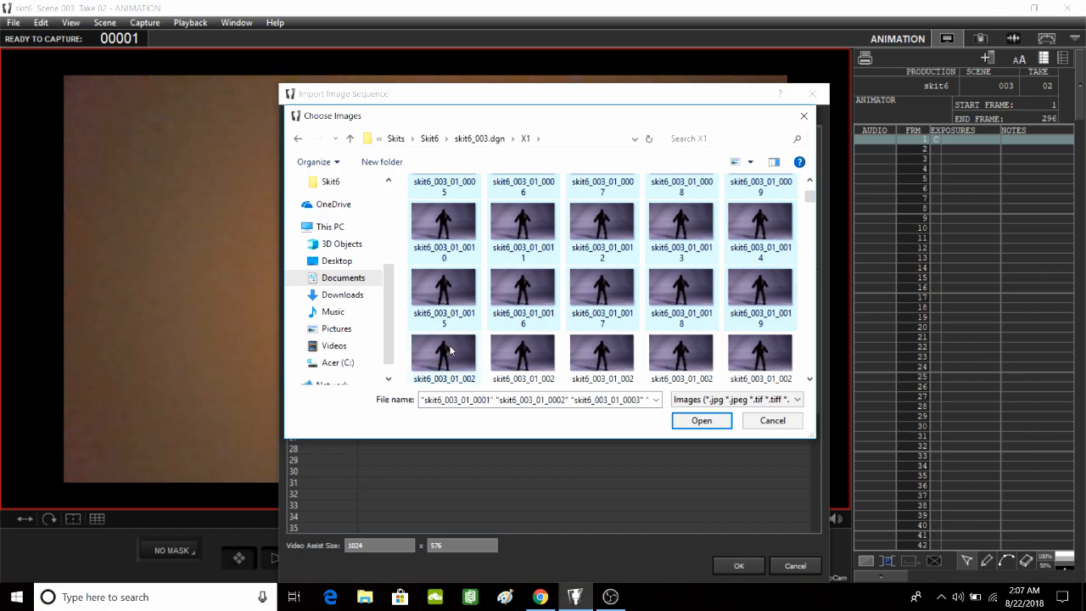
left_click(515, 348, "ctrl")
left_click(609, 352, "ctrl")
left_click(666, 365, "ctrl")
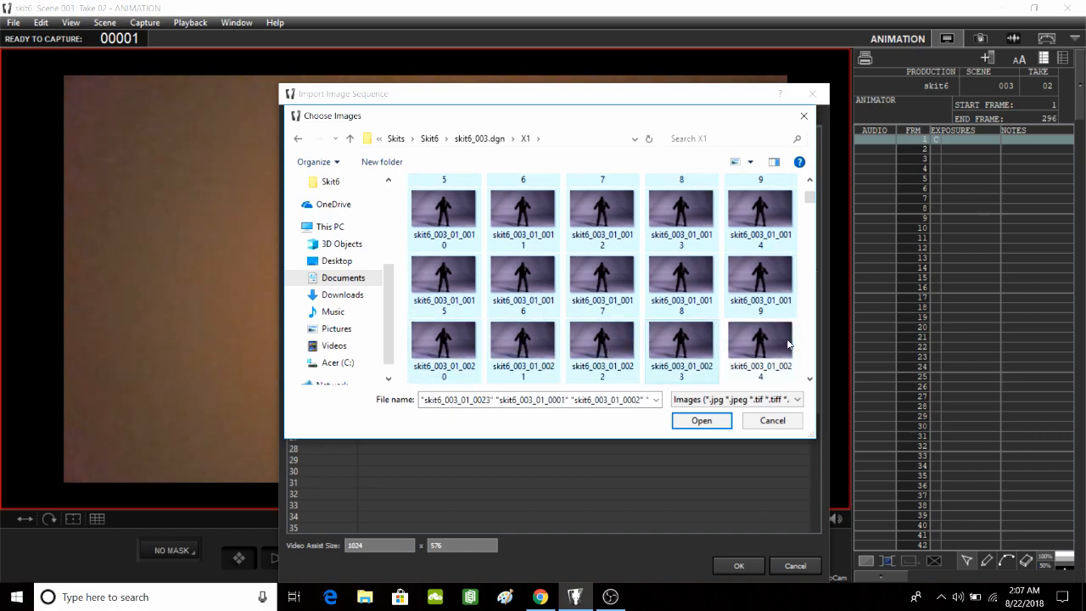
left_click(788, 344, "ctrl")
Add skit6_003_01_0025 through skit6_003_01_0030 to the selection and load all selected frames into the image sequence list
left_click_drag(810, 203, 812, 212)
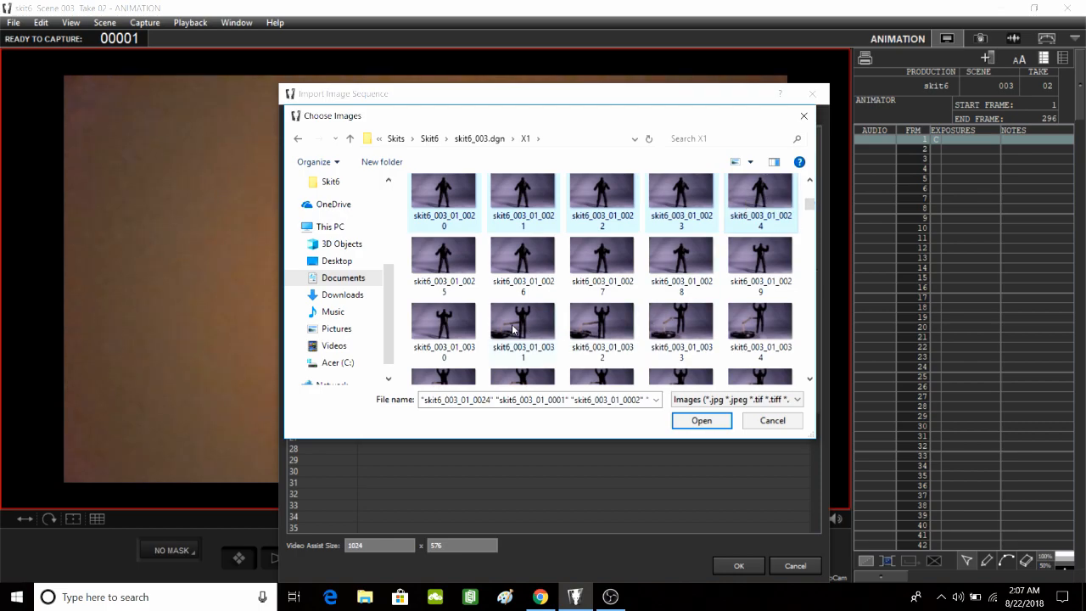
left_click(437, 265, "ctrl")
left_click(520, 262, "ctrl")
left_click(607, 264, "ctrl")
left_click(696, 267, "ctrl")
left_click(760, 263, "ctrl")
left_click(426, 340, "ctrl")
left_click(702, 420)
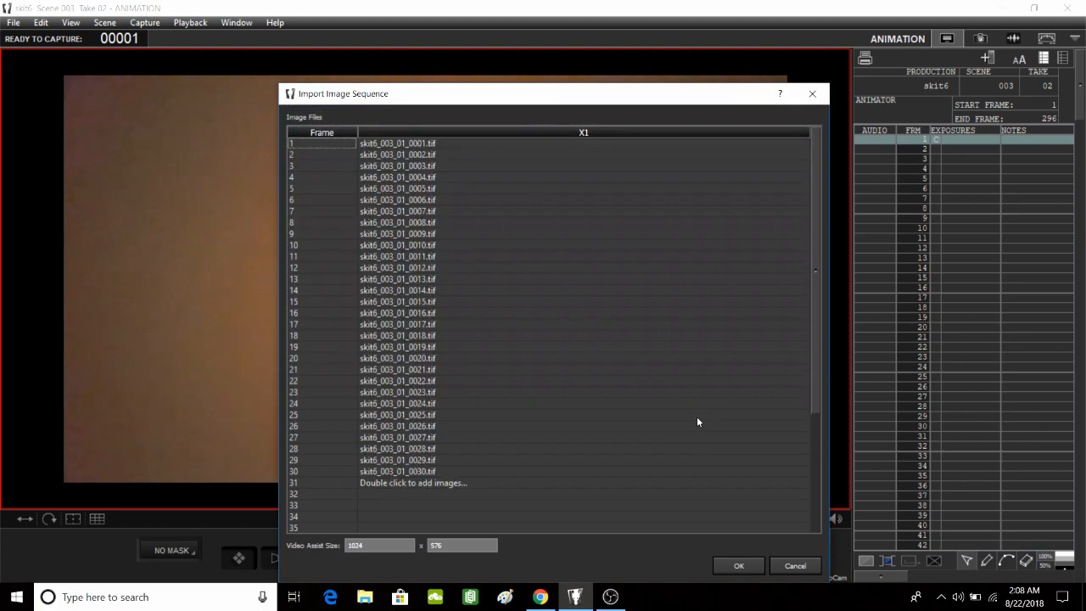
Append editfrm1, editfrm2 and editfrm3 from the X1 folder's edited set at frame 31 and import the image sequence
double_click(423, 484)
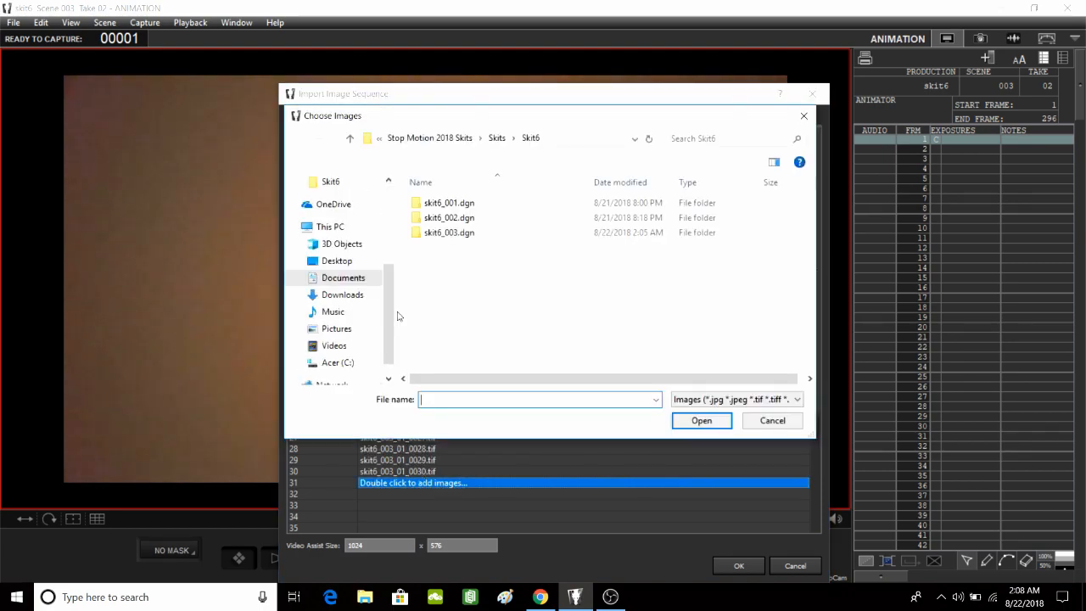
double_click(450, 232)
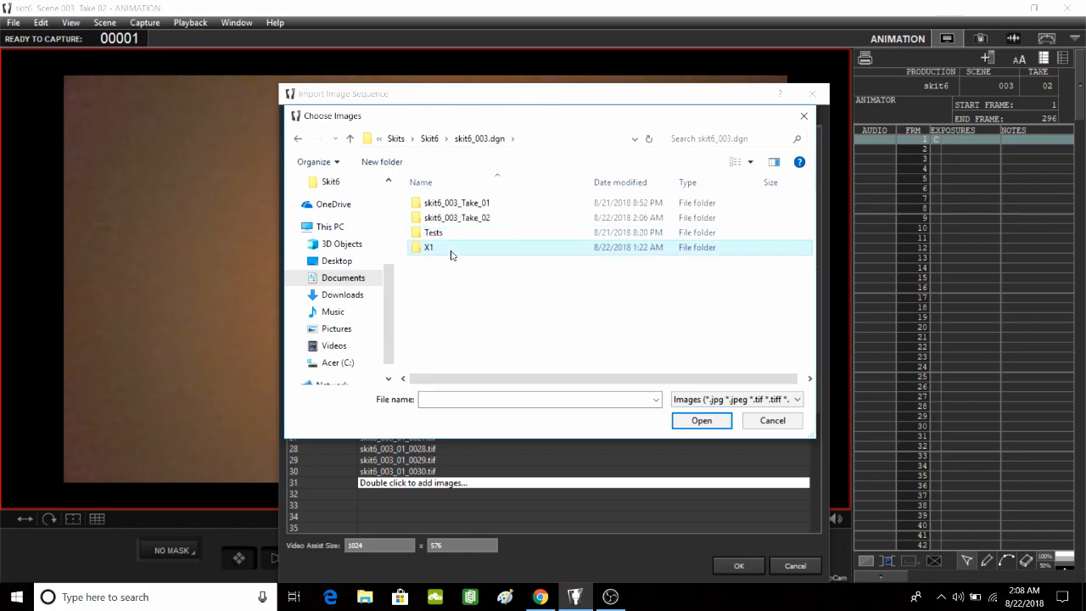
double_click(449, 248)
left_click(451, 236)
double_click(450, 236)
left_click_drag(436, 321, 634, 198)
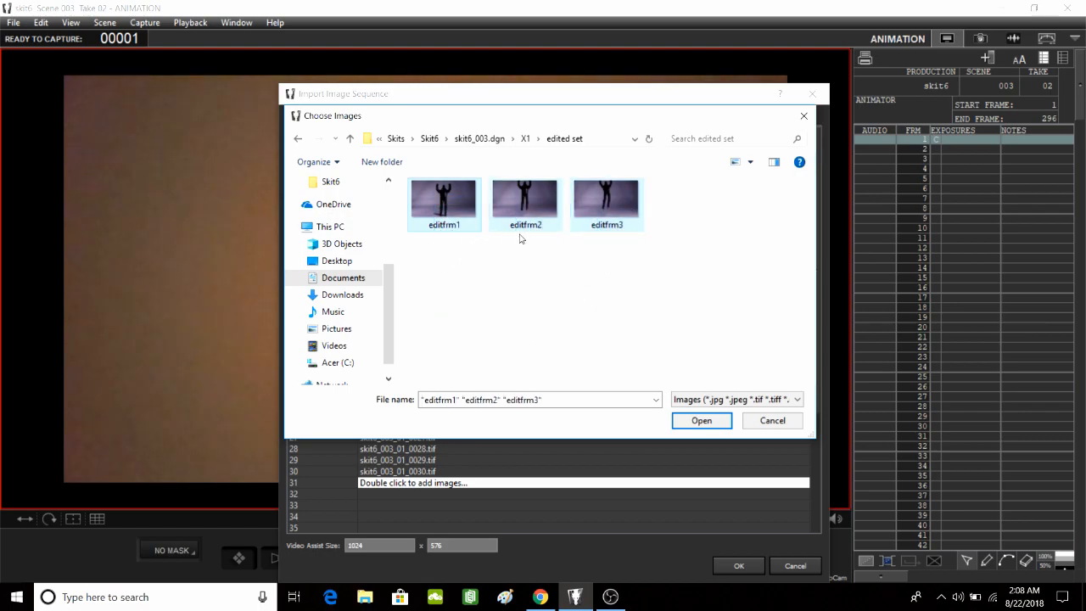
left_click(701, 421)
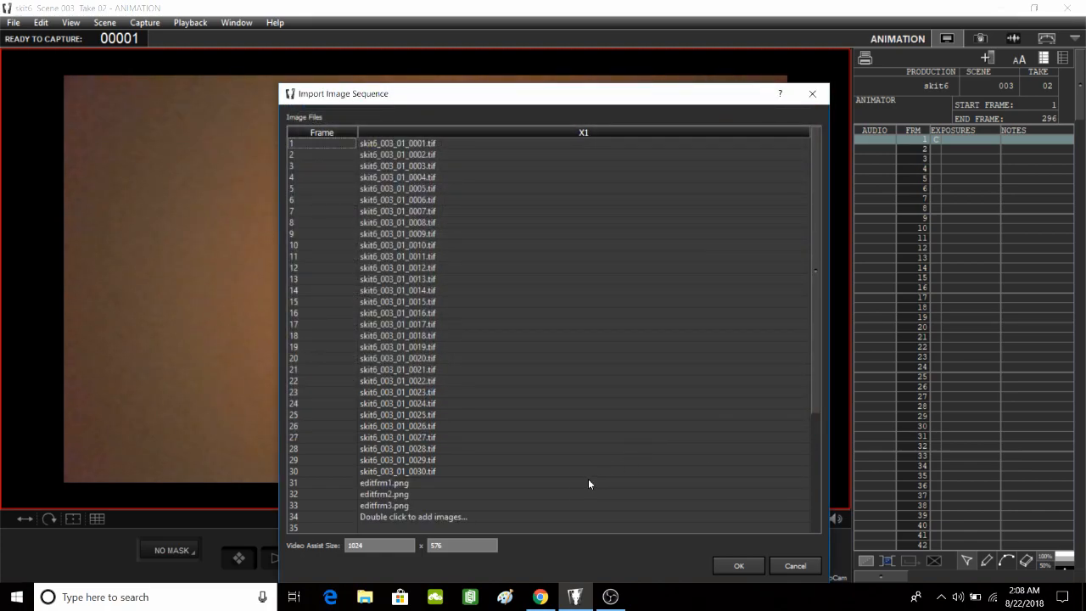
left_click(737, 566)
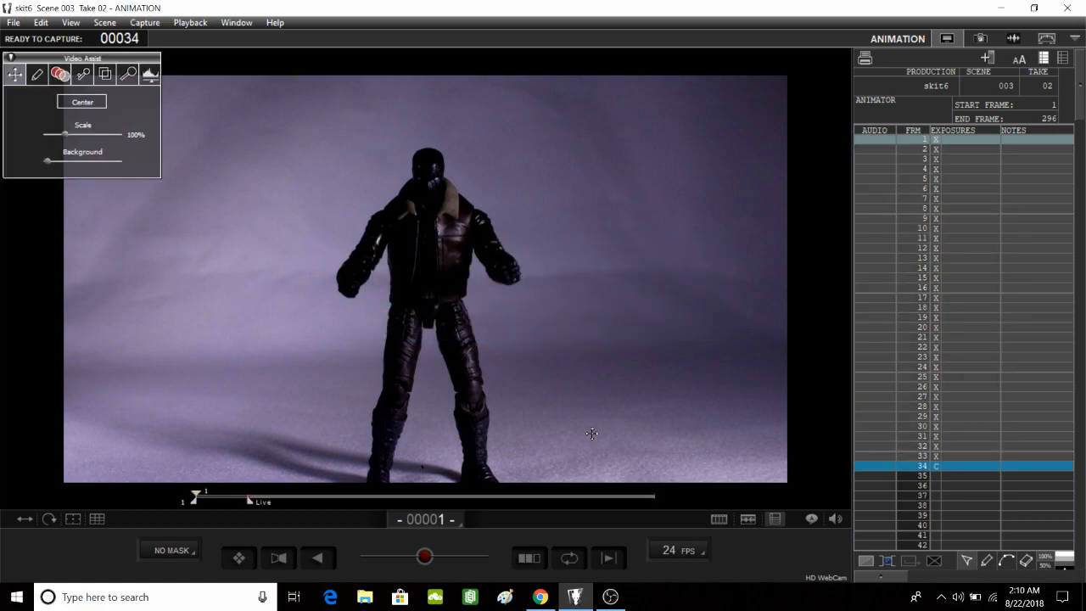
Show the thumbnail timeline and step through frames 1 to 5 to examine the imported opening poses
left_click(952, 149)
left_click(956, 158)
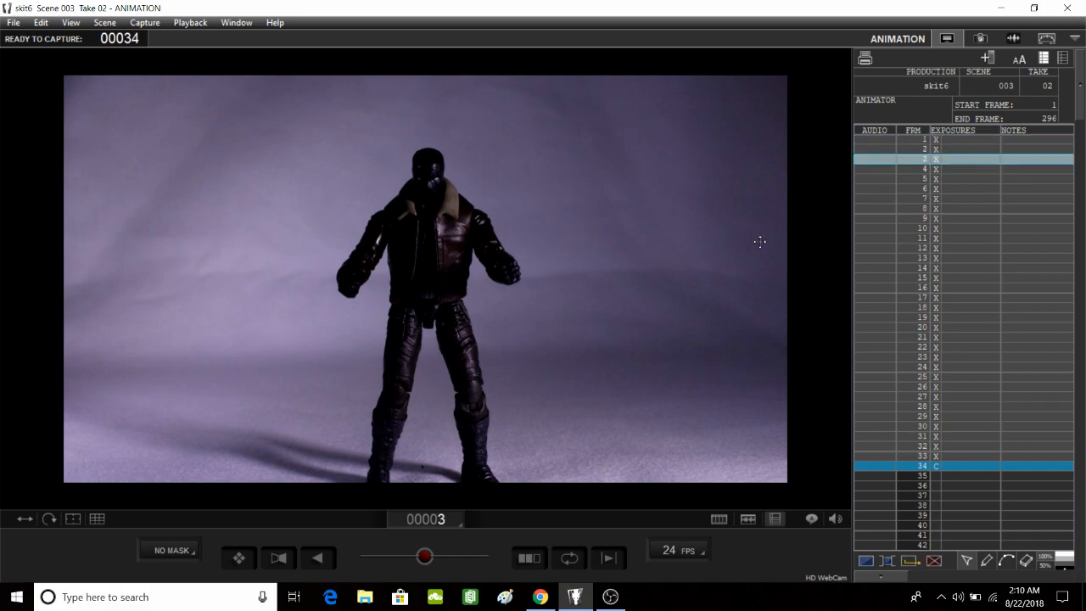
mouse_move(712, 514)
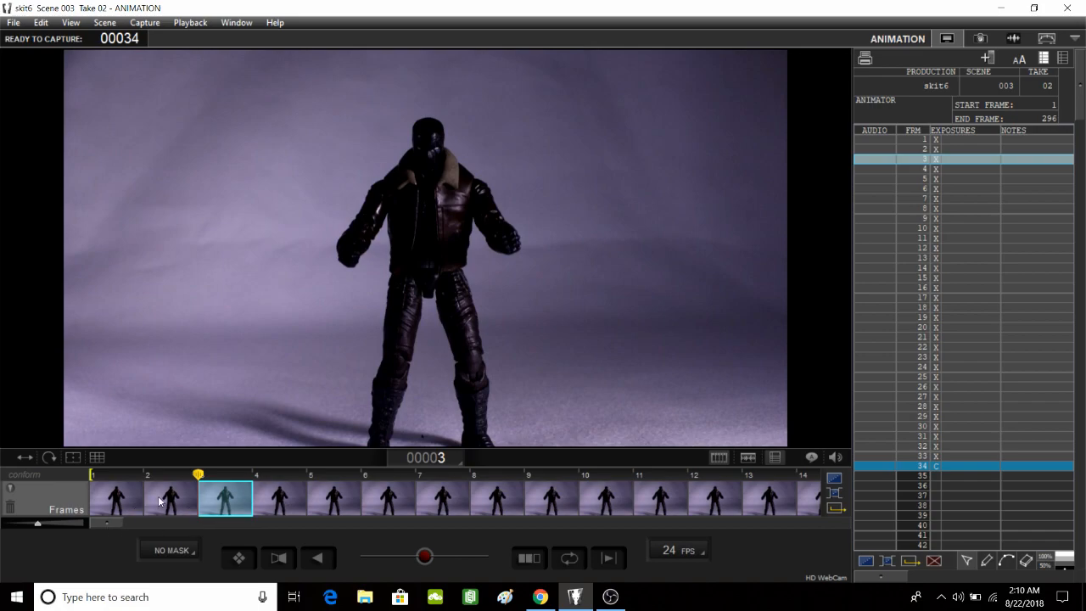
left_click(119, 501)
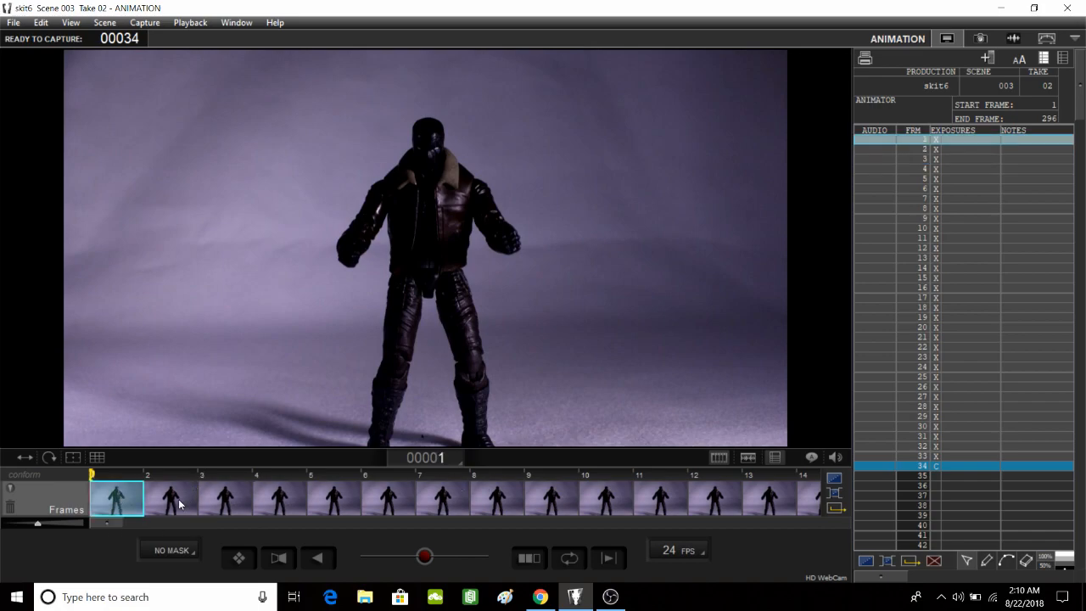
left_click(186, 501)
left_click(234, 501)
left_click(281, 501)
left_click(326, 500)
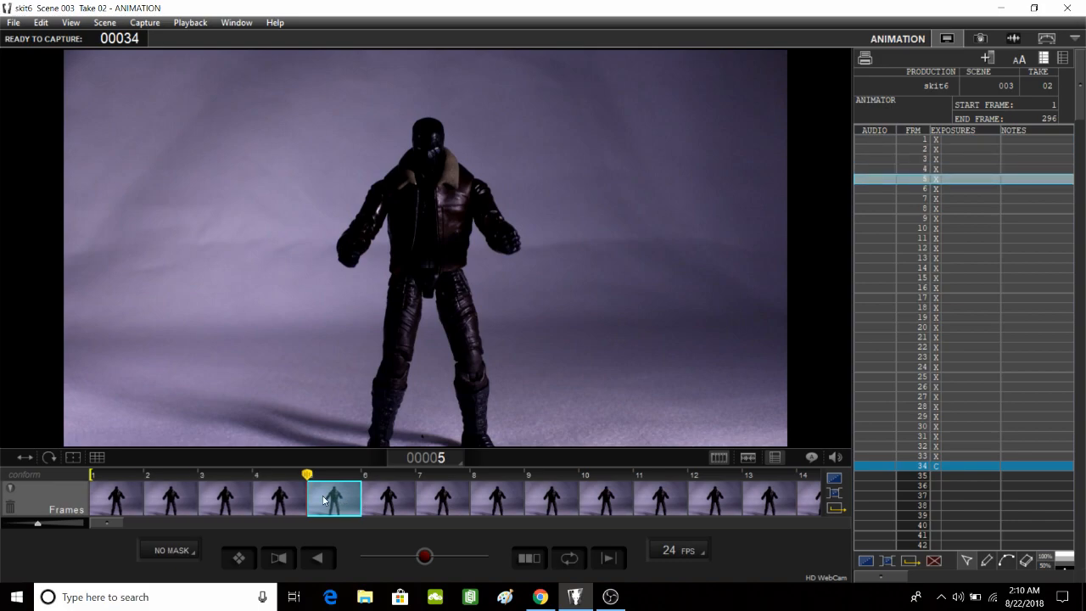
Step through the opening again from frame 1 to frame 6 to check for movement
left_click(122, 505)
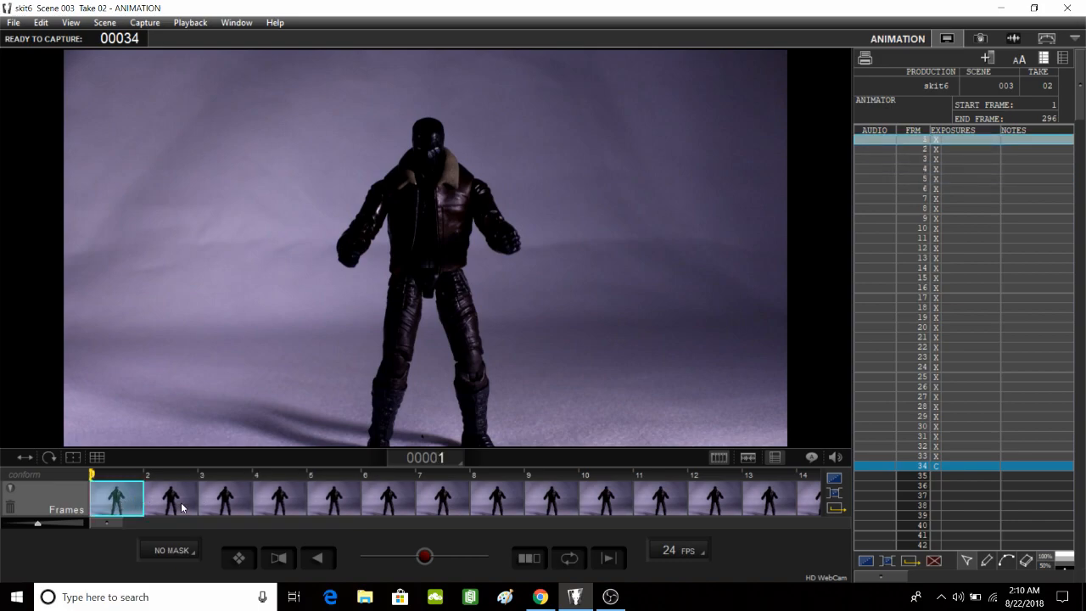
left_click(167, 509)
left_click(220, 509)
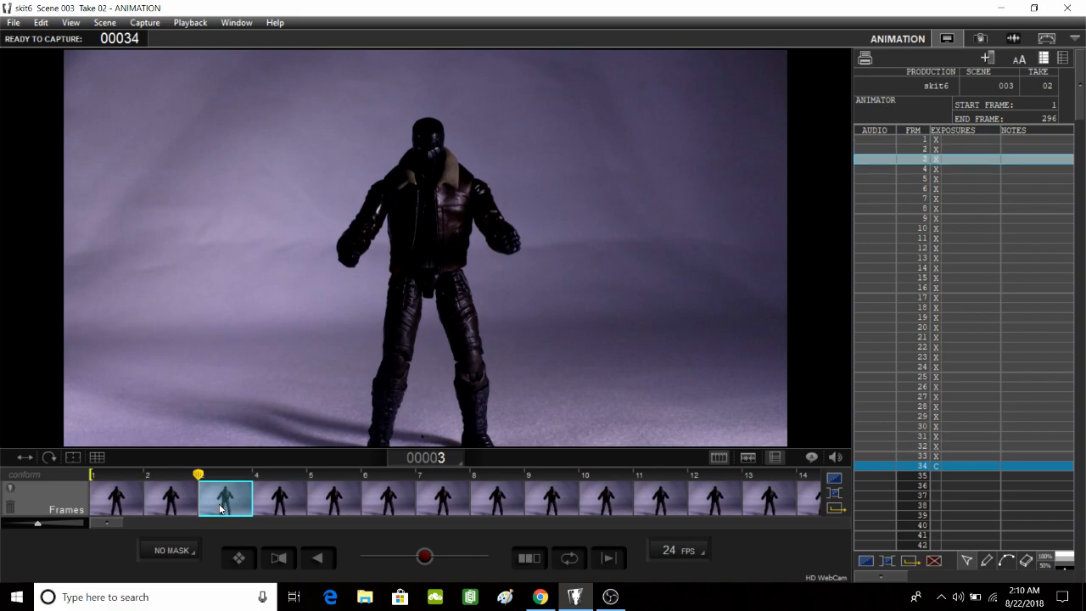
left_click(281, 508)
left_click(336, 507)
left_click(388, 504)
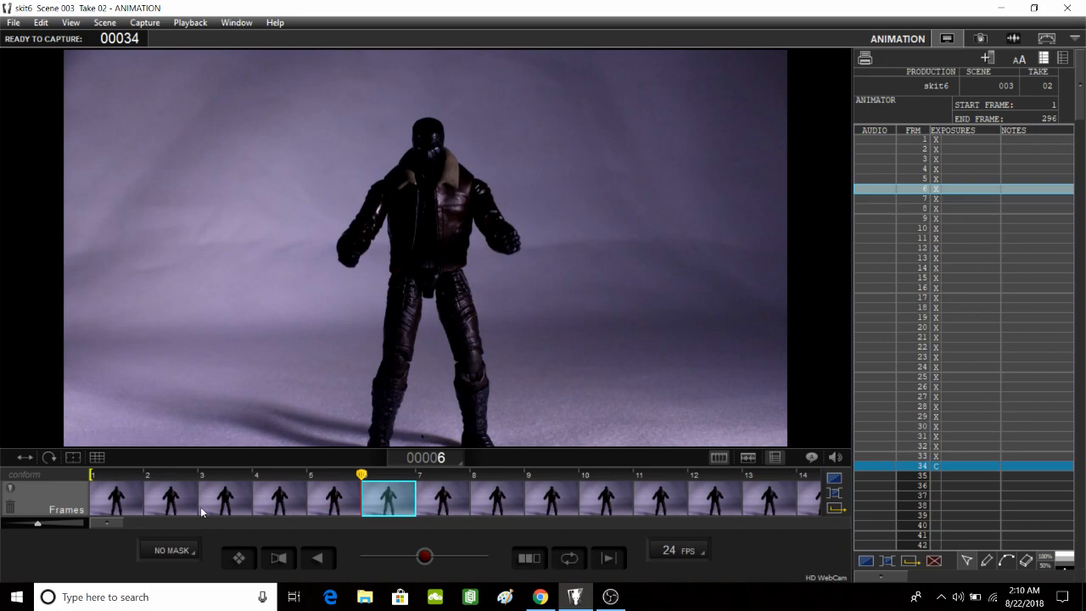
left_click(121, 499)
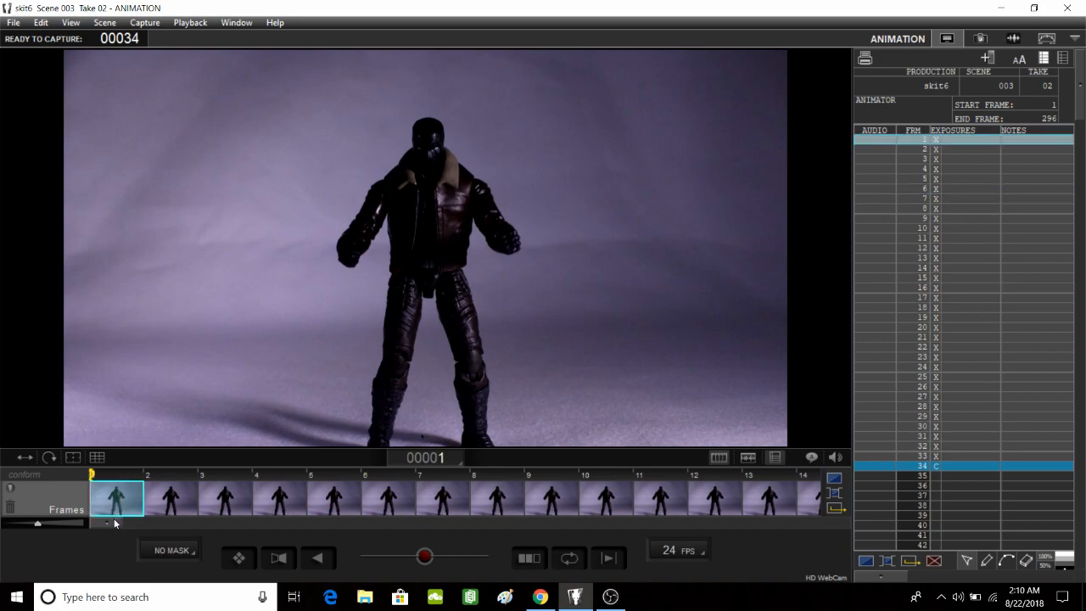
right_click(117, 516)
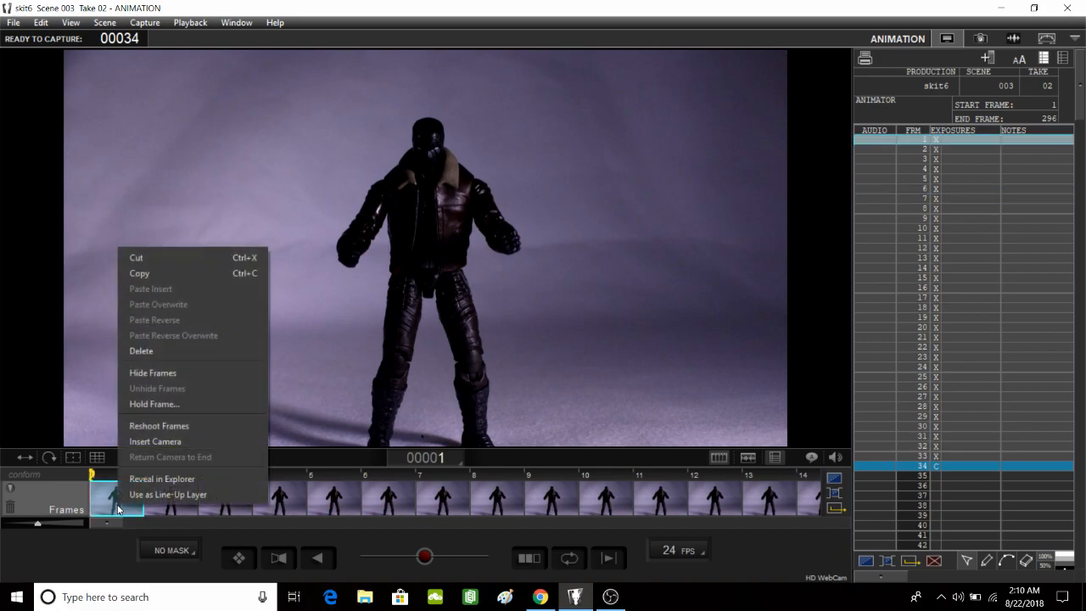
left_click(192, 401)
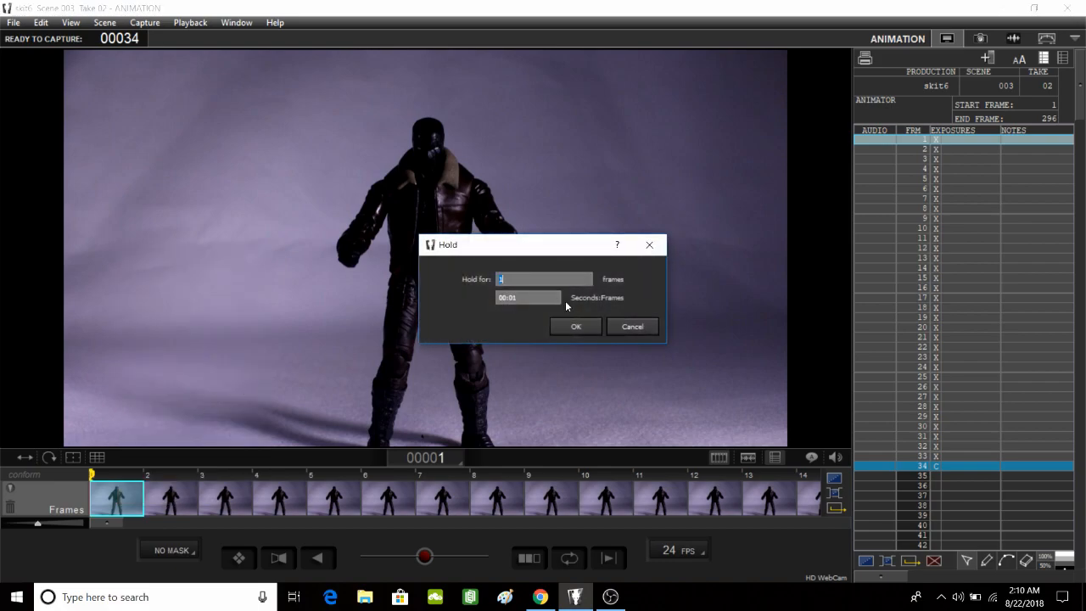
left_click(637, 330)
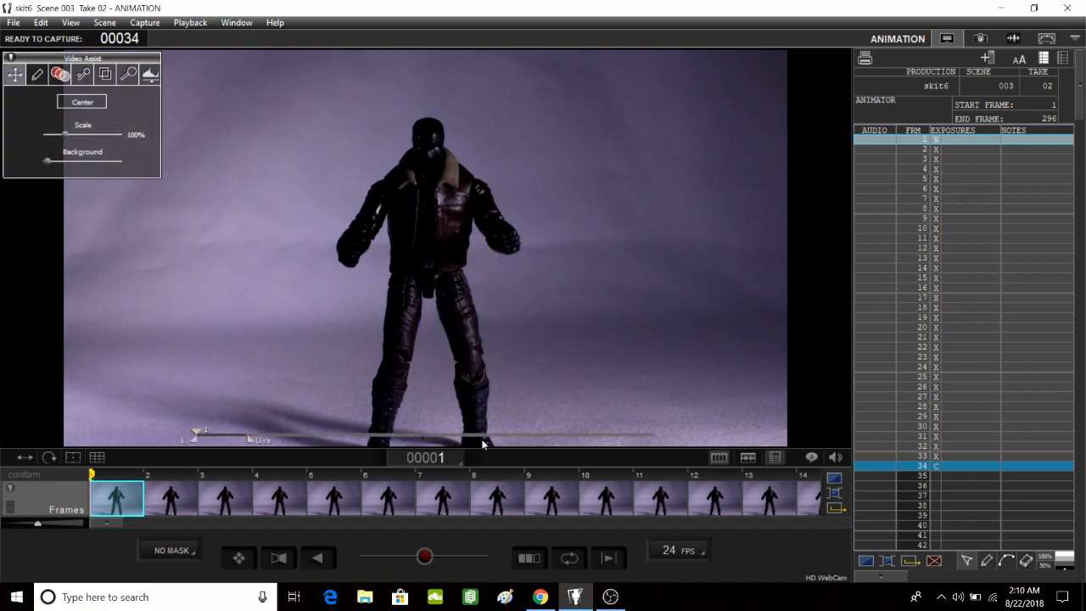
Step back and forth through frames 22 to 26 to examine where the figure starts moving
left_click_drag(113, 525, 161, 533)
left_click(228, 505)
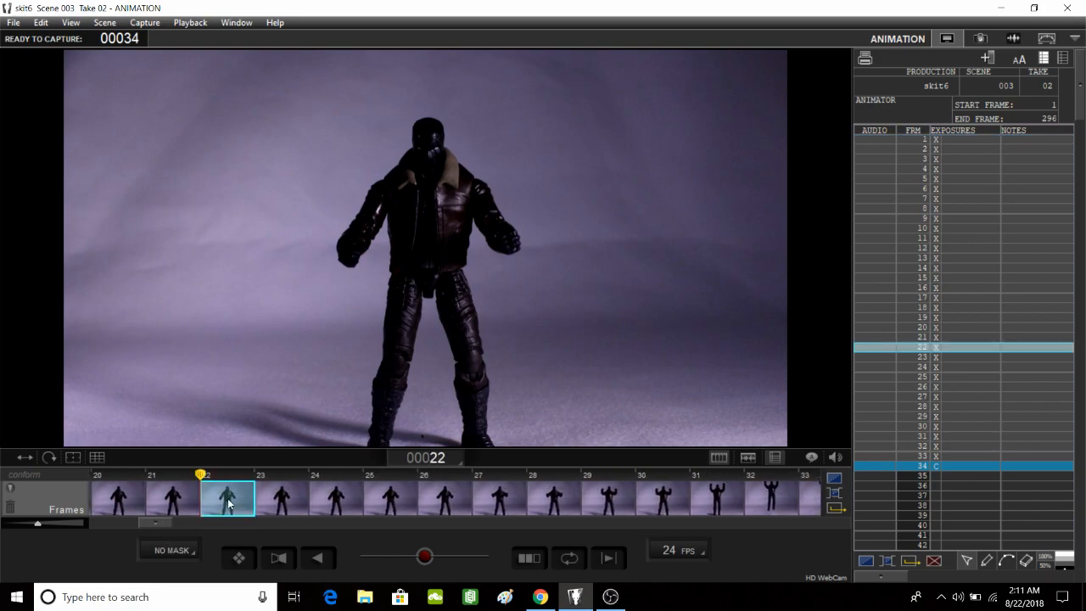
left_click(291, 503)
left_click(343, 497)
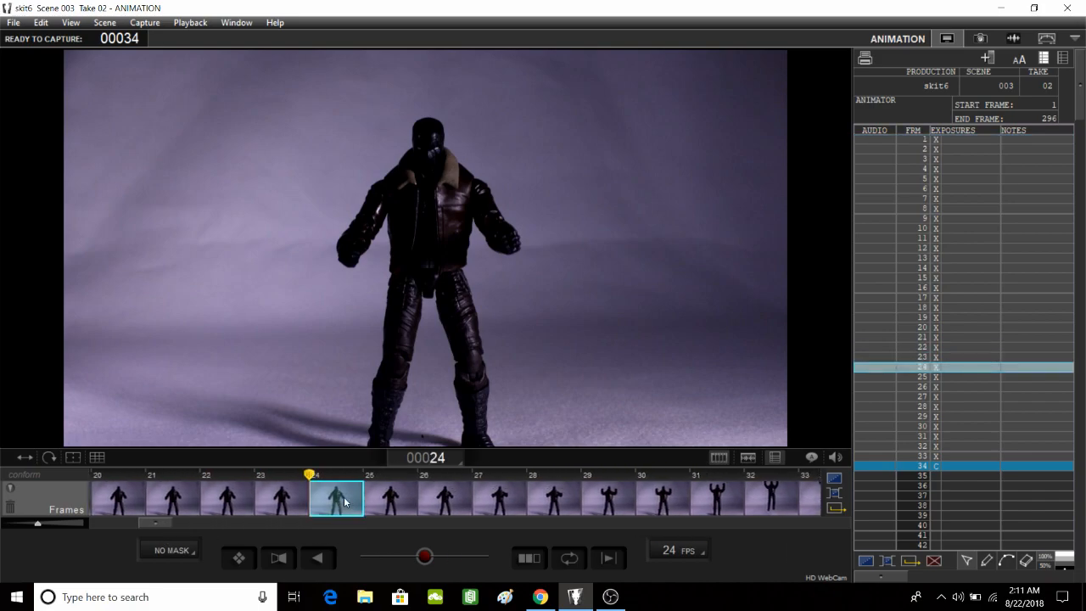
left_click(382, 500)
left_click(459, 498)
left_click(382, 499)
left_click(348, 504)
left_click(386, 504)
left_click(467, 501)
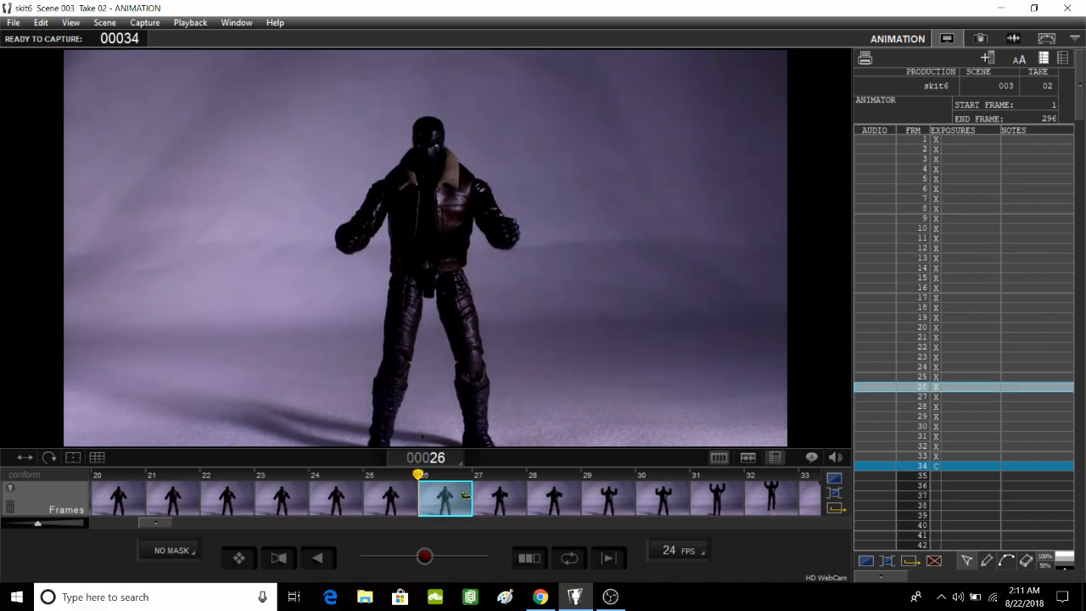
Step through frames 27 to 32 to examine the figure's wind-up and take-off into the edited frames
left_click(506, 501)
left_click(557, 500)
left_click(624, 501)
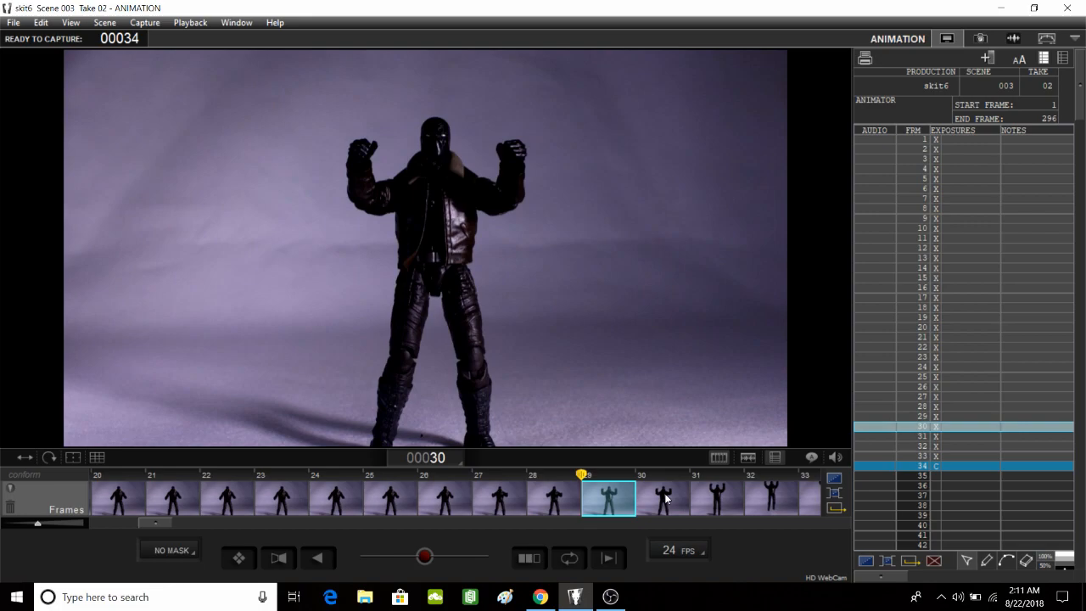
left_click(661, 501)
left_click(711, 501)
left_click(662, 500)
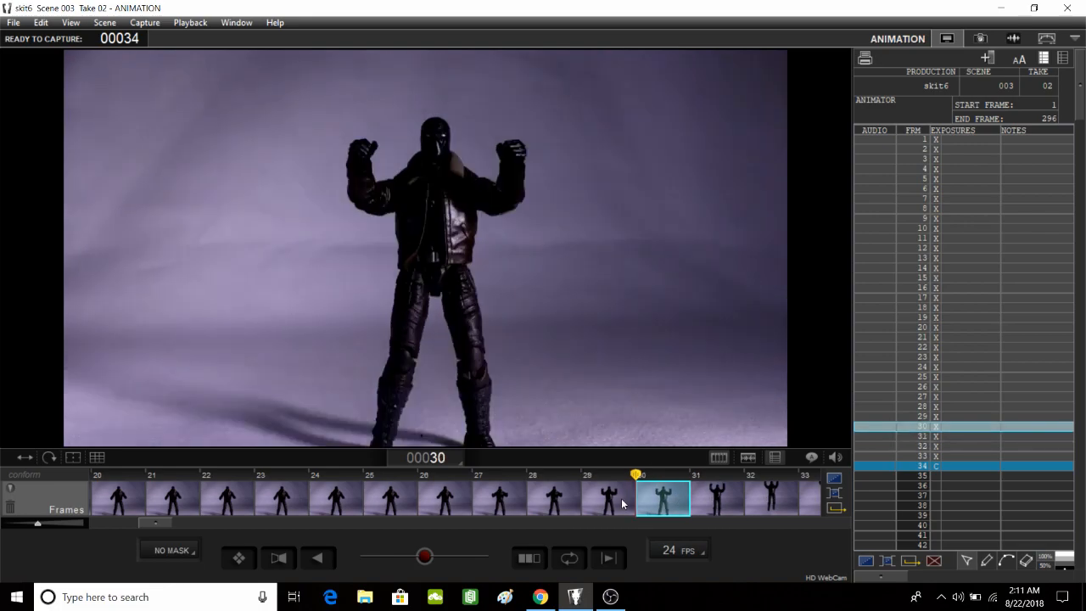
left_click(725, 500)
left_click(671, 500)
left_click(710, 502)
left_click(760, 502)
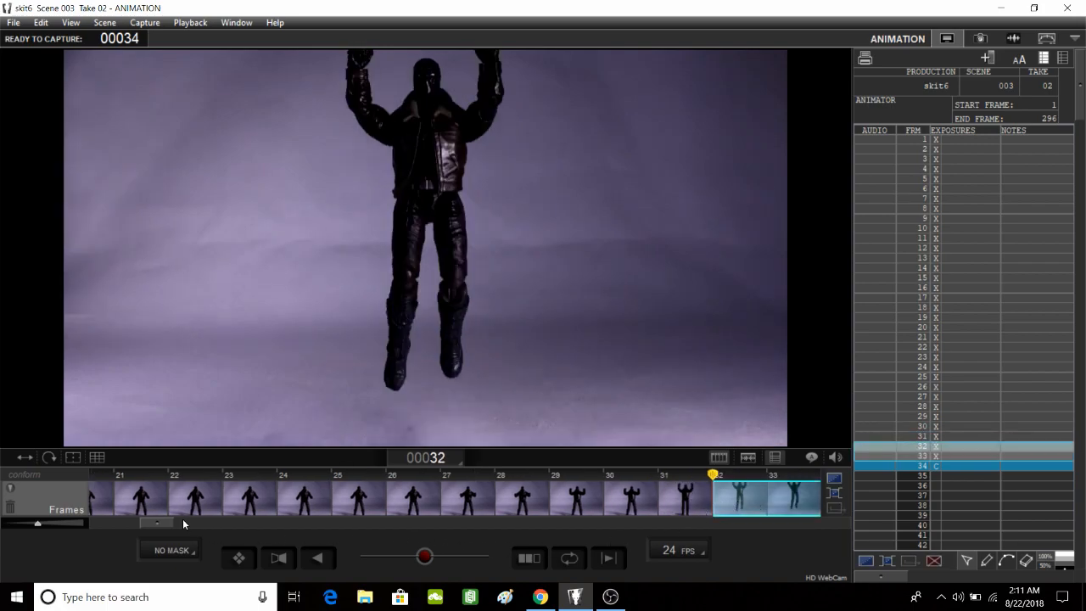
Flip between frames 30 to 33 to compare the last original frame with the edited, rig-free jump frames
left_click_drag(160, 519, 166, 521)
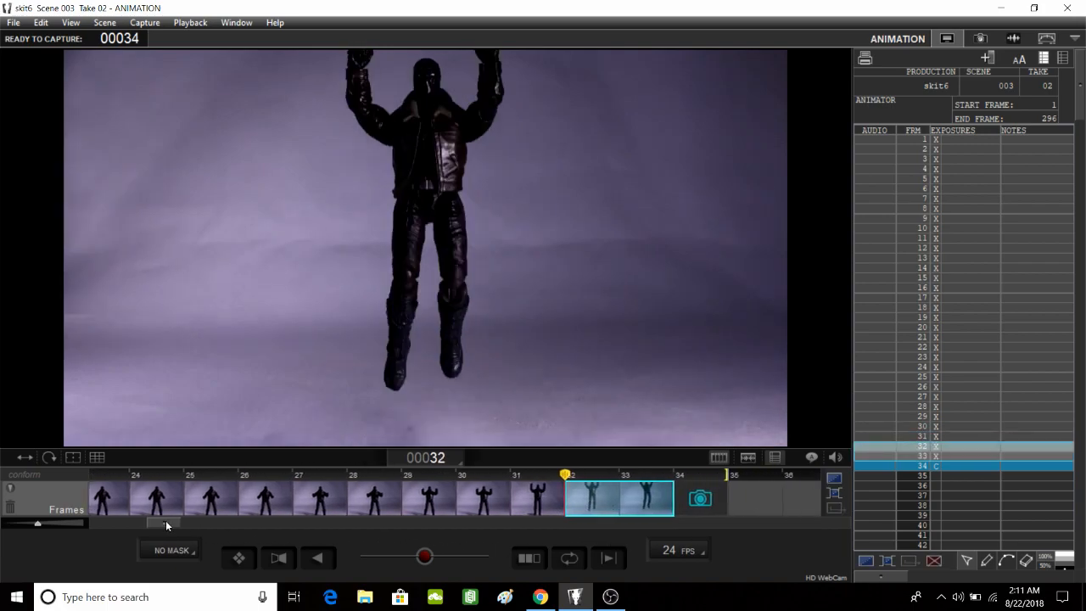
left_click(561, 503)
left_click(613, 509)
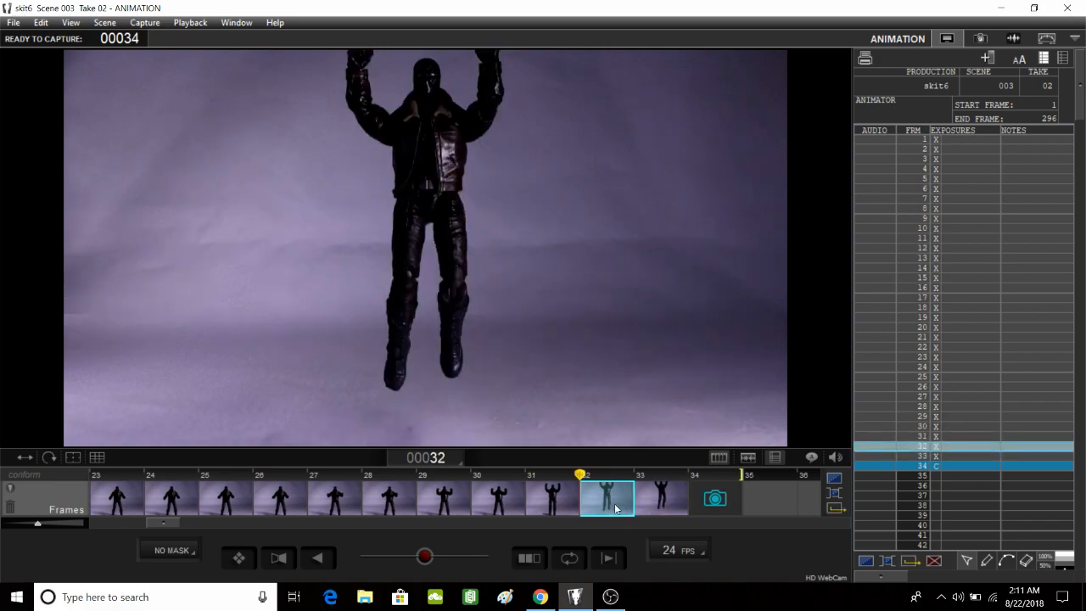
left_click(661, 507)
left_click(597, 507)
left_click(553, 506)
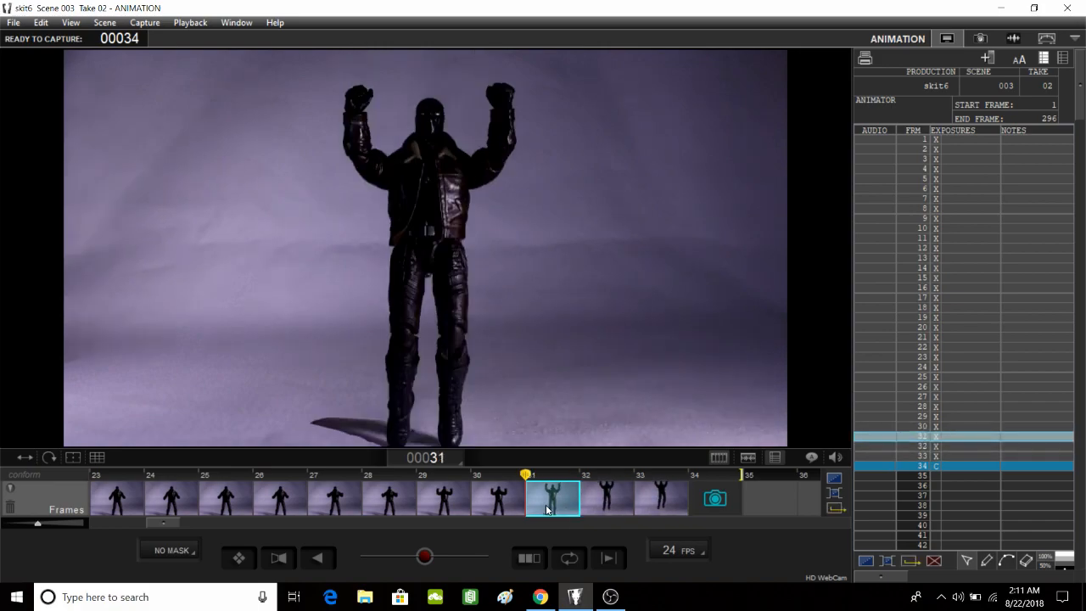
left_click(501, 507)
left_click(562, 505)
left_click(498, 507)
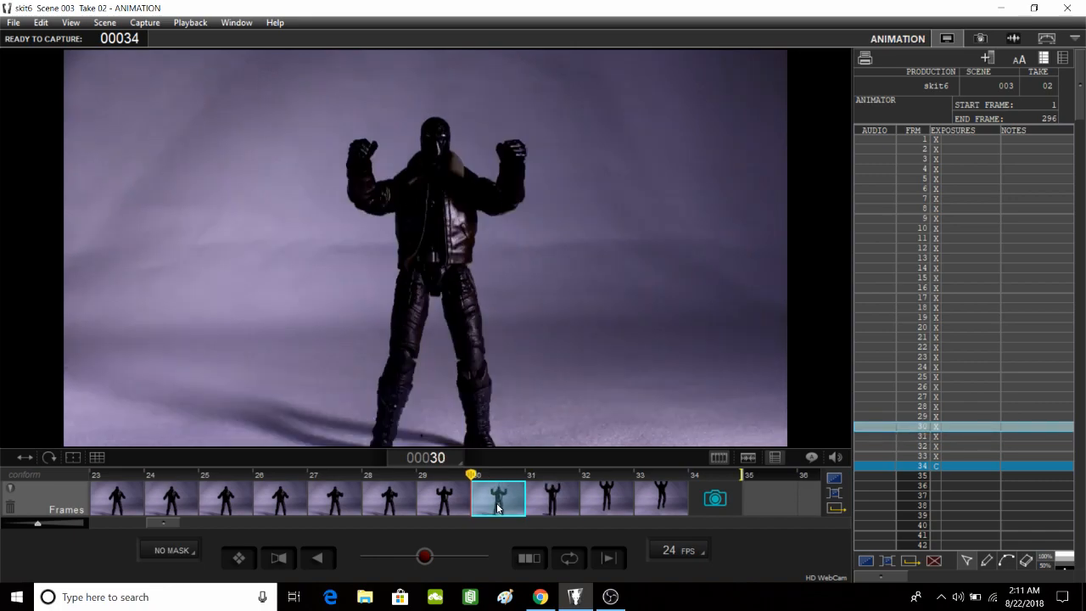
left_click(565, 503)
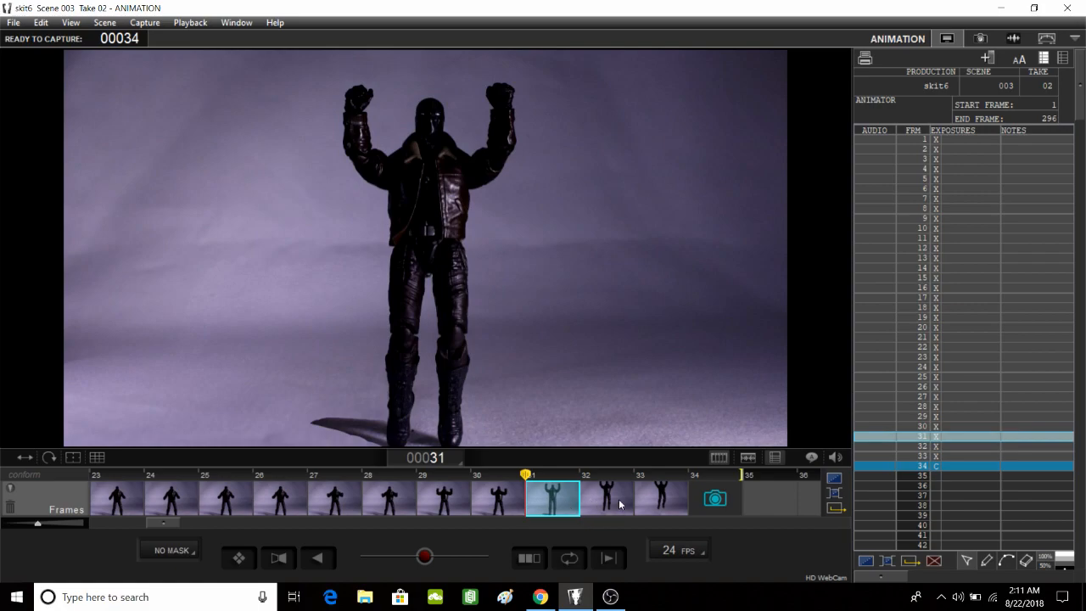
Step backward through the frames from 30 to 23 to trace the start of the figure's wind-up
left_click(474, 504)
left_click(446, 506)
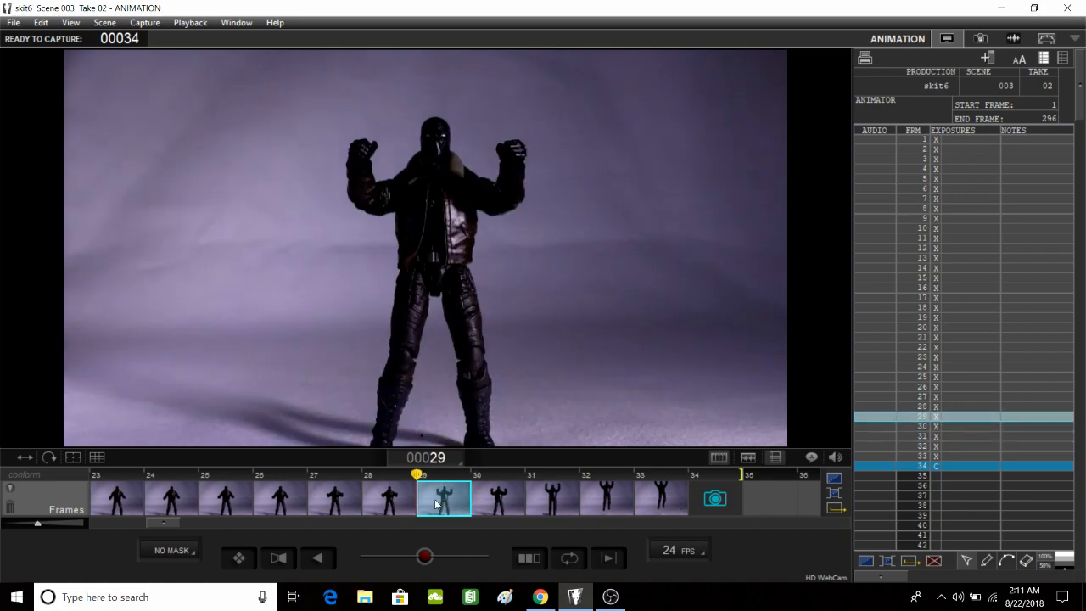
left_click(408, 506)
left_click_drag(158, 527, 142, 529)
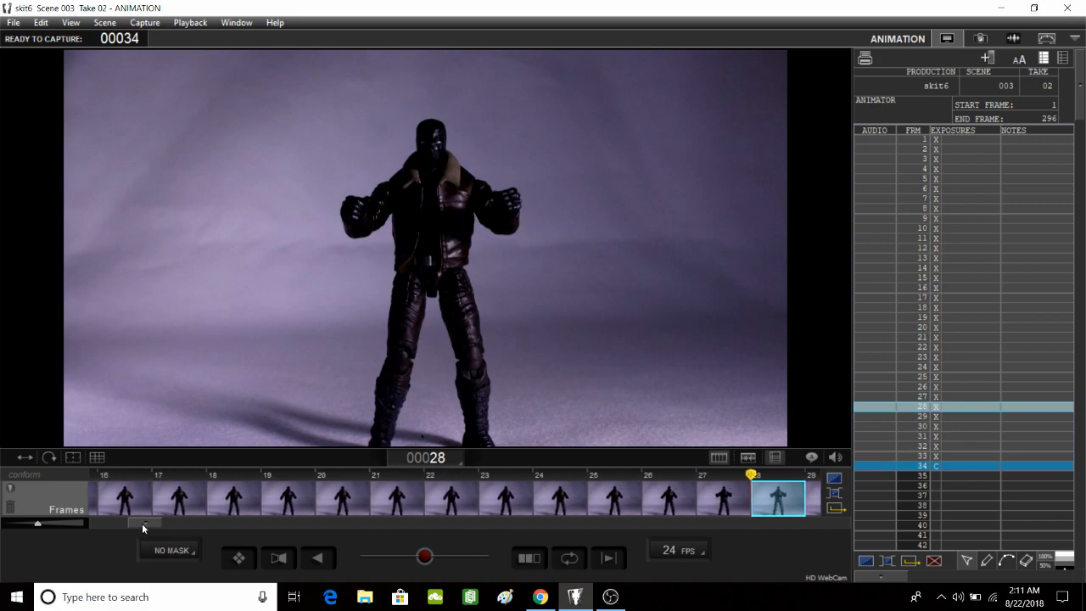
left_click(728, 513)
left_click(669, 509)
left_click(594, 510)
left_click(574, 509)
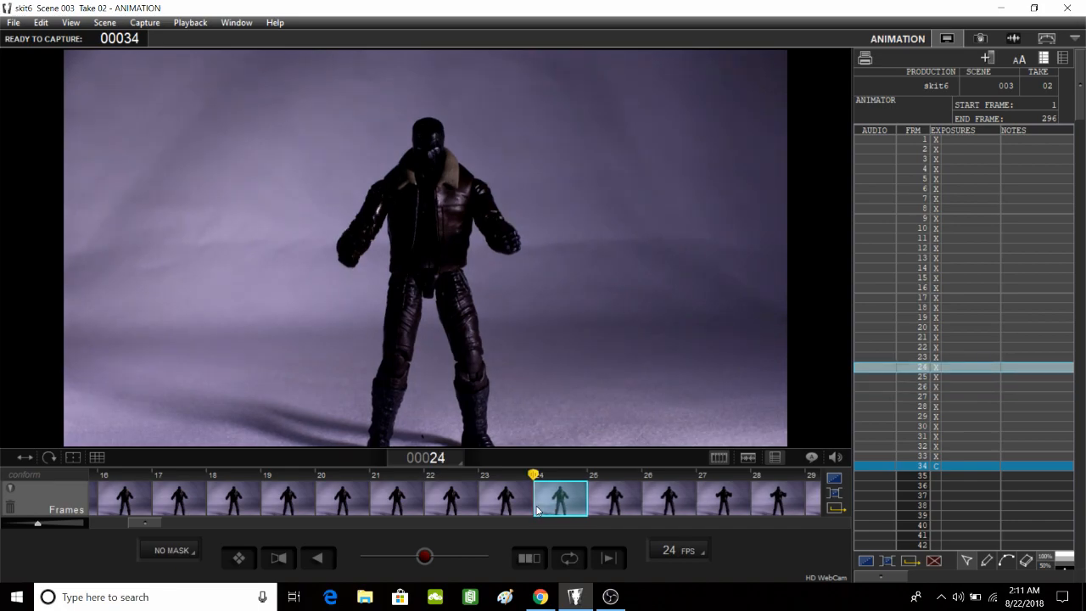
left_click(515, 506)
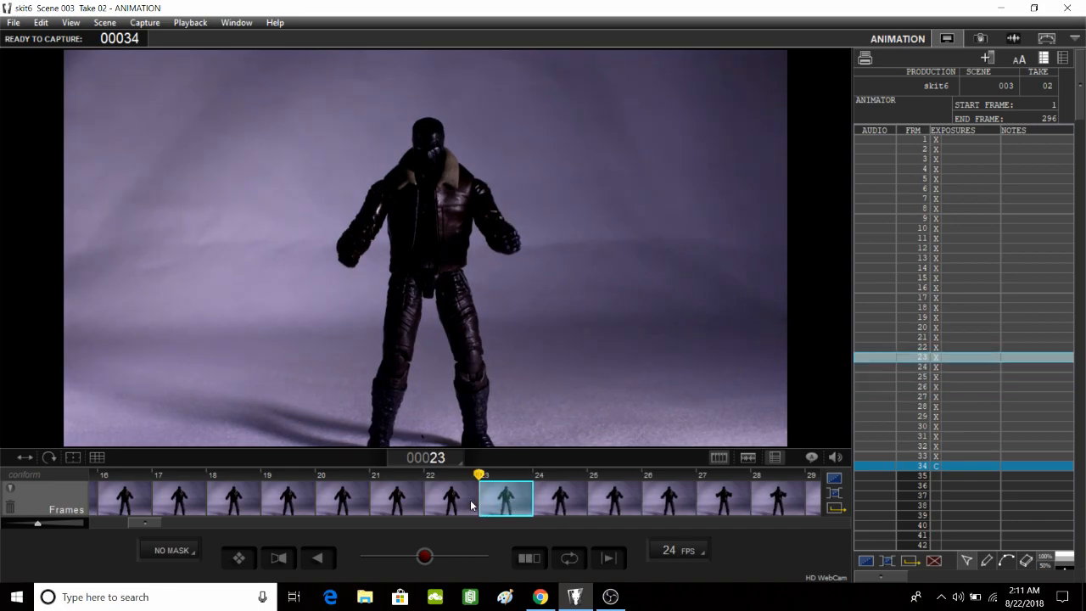
Flip back and forth between frames 22 and 26 to examine where the figure's movement begins
left_click(464, 507)
left_click(525, 504)
left_click(543, 504)
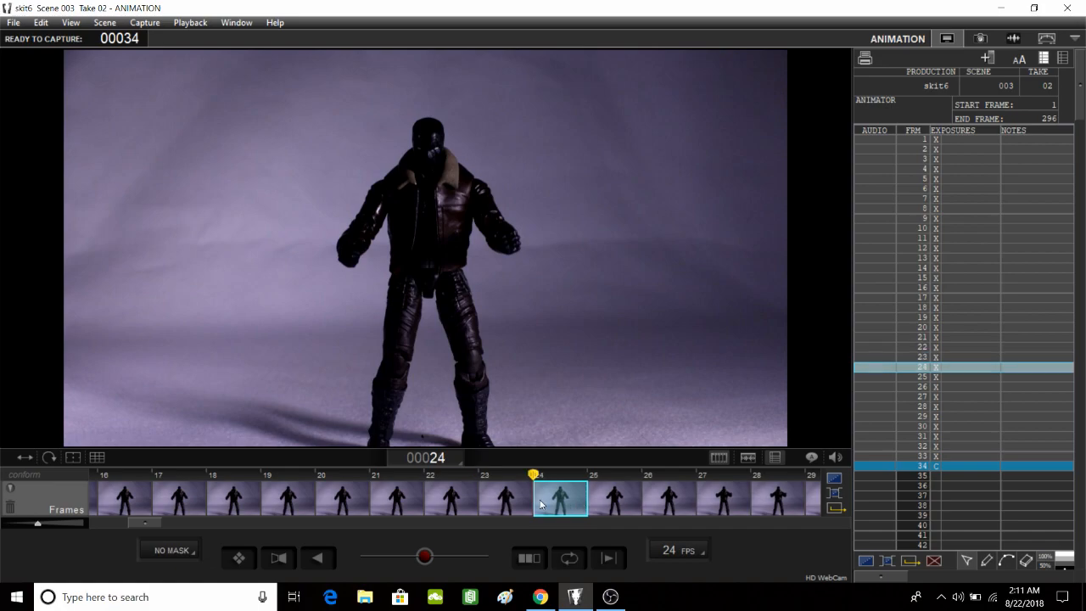
left_click(614, 505)
left_click(670, 505)
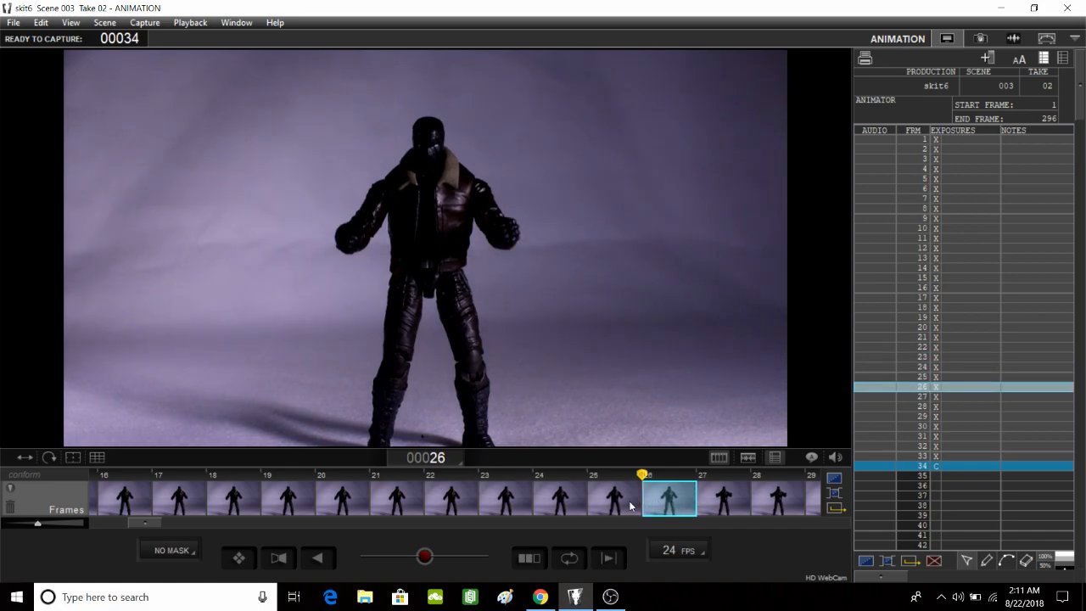
left_click(630, 504)
left_click(558, 504)
left_click(620, 505)
left_click(573, 503)
key("Right")
key("Left")
key("Left")
key("Right")
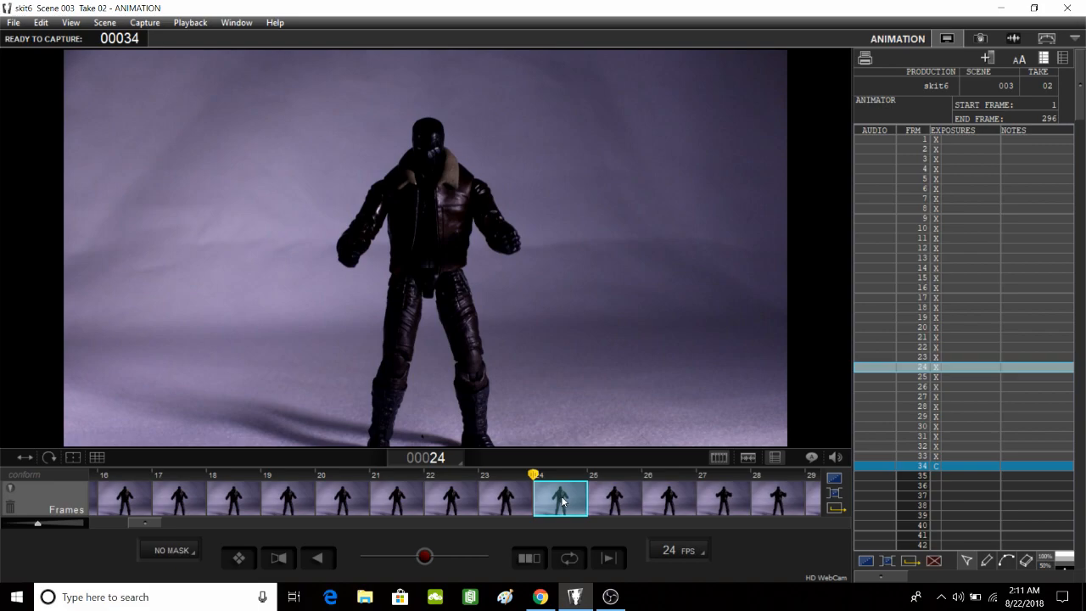
Copy frames 24 to 33 and paste them in reverse at frame 34, the end of the sequence
mouse_move(567, 501)
left_mouse_down()
mouse_move(592, 509)
mouse_move(564, 509)
left_mouse_up()
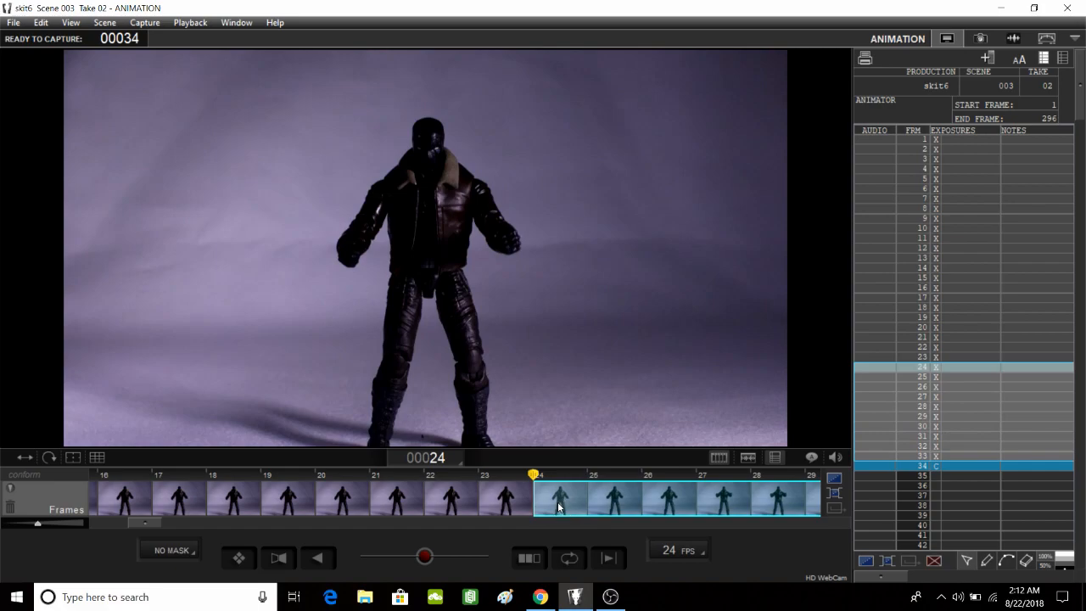
right_click(560, 491)
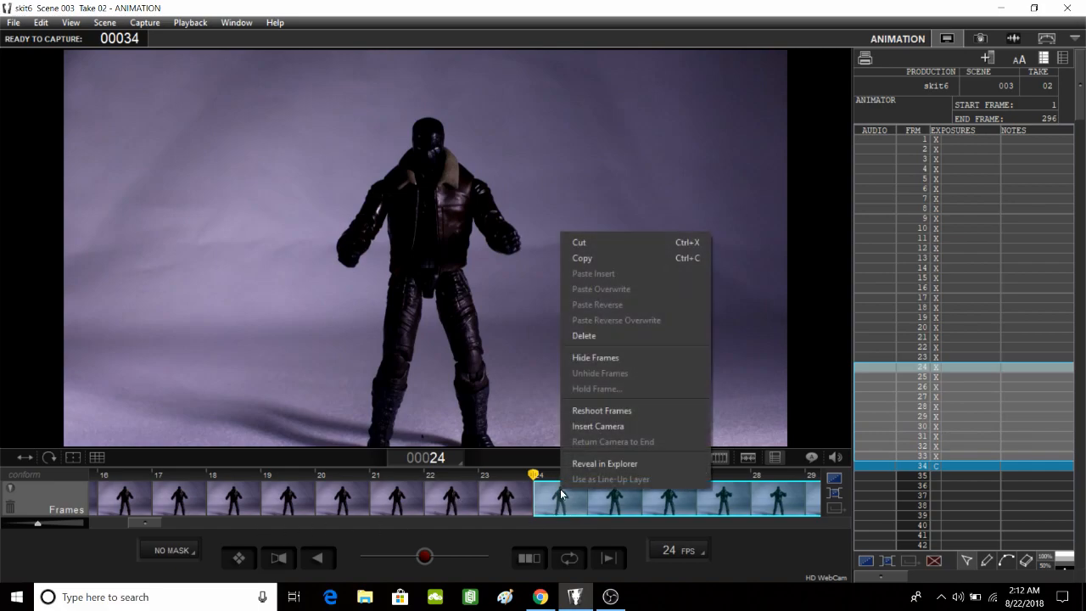
left_click(599, 259)
key("0")
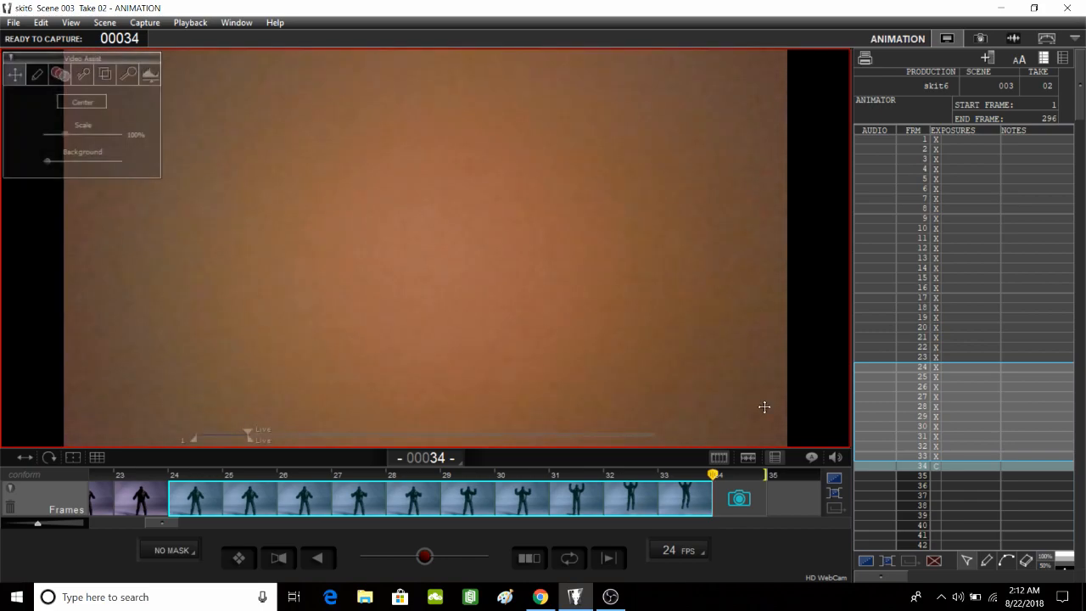
left_click(749, 505)
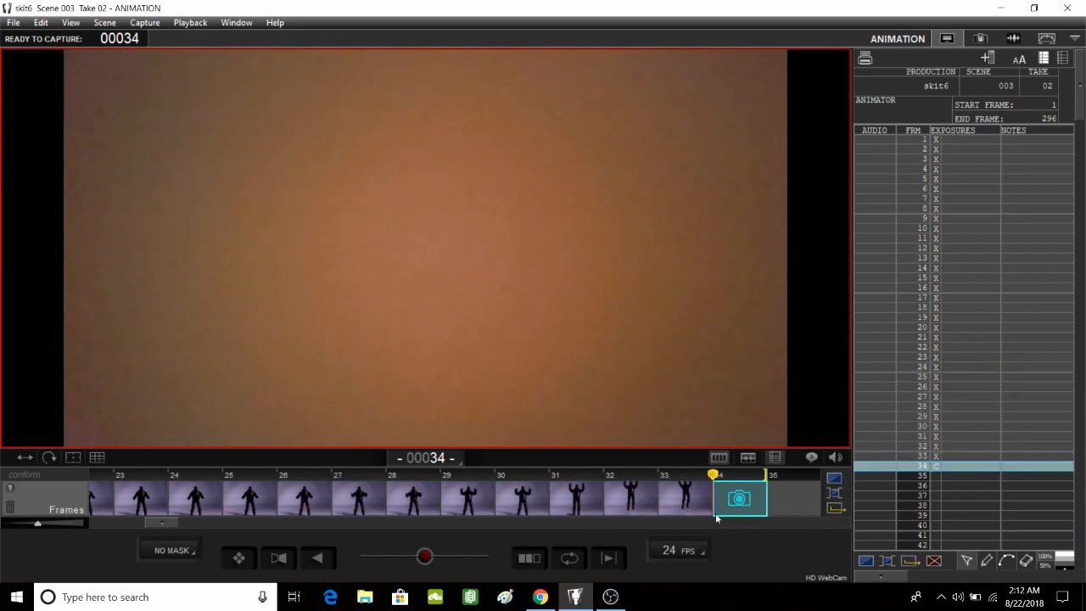
right_click(737, 506)
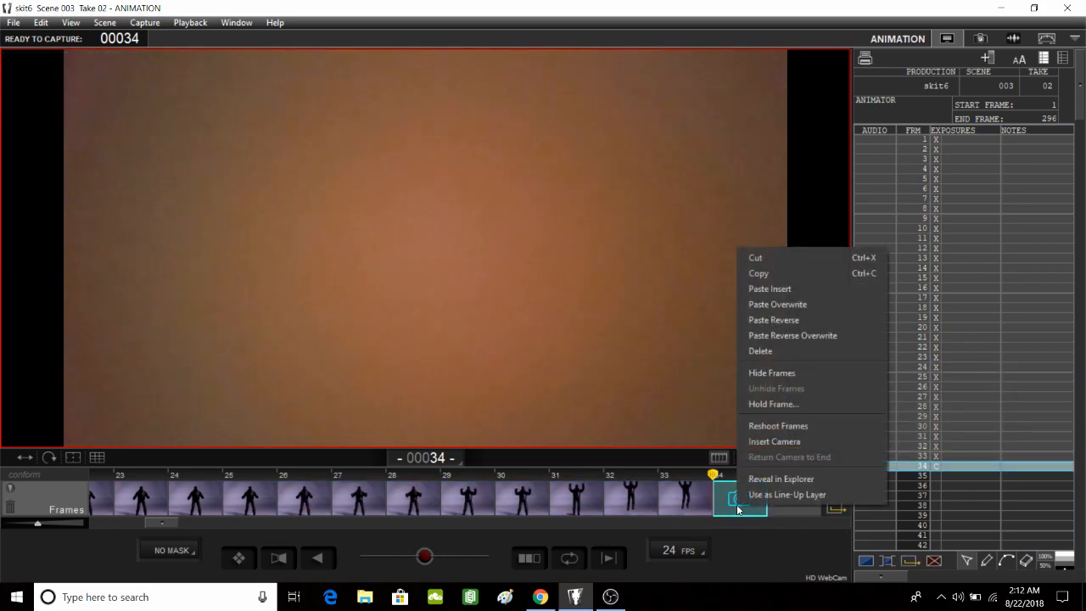
left_click(786, 319)
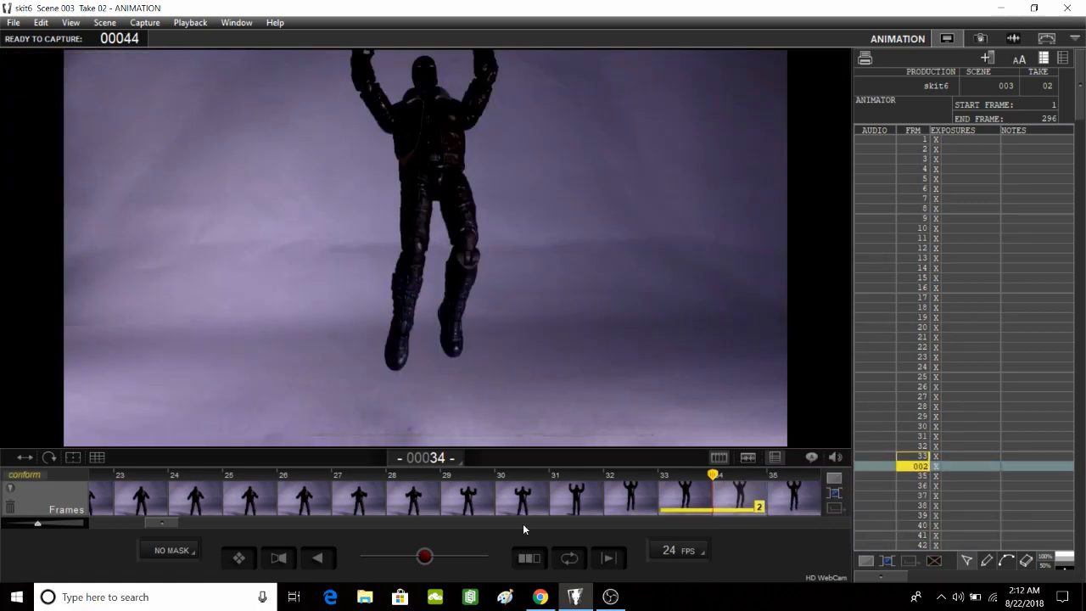
Play the whole animation from frame 1 to check the figure's jump and landing
left_click_drag(160, 522, 95, 522)
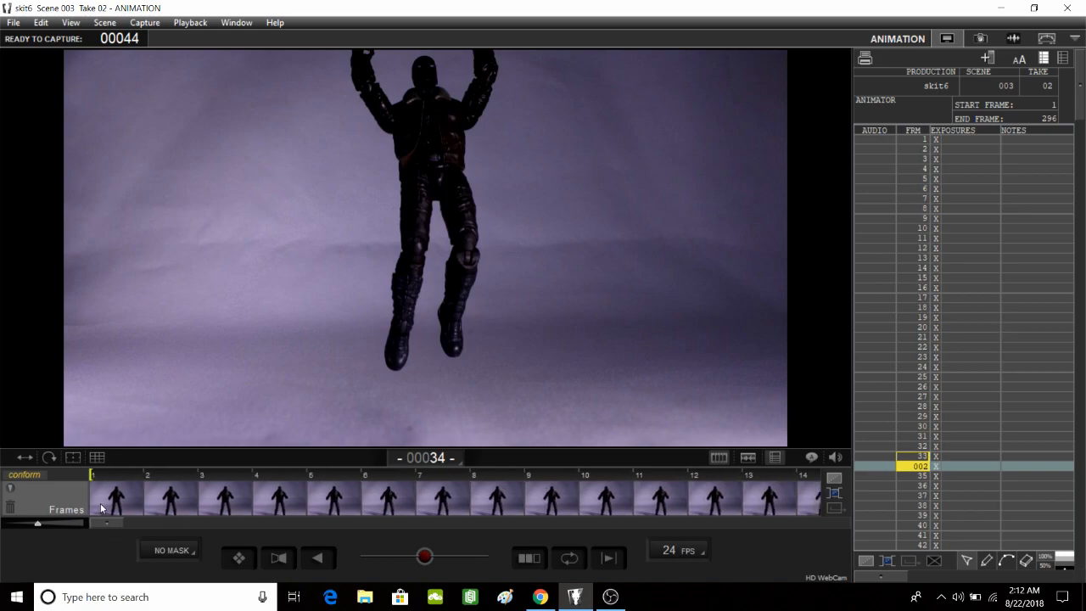
left_click(101, 504)
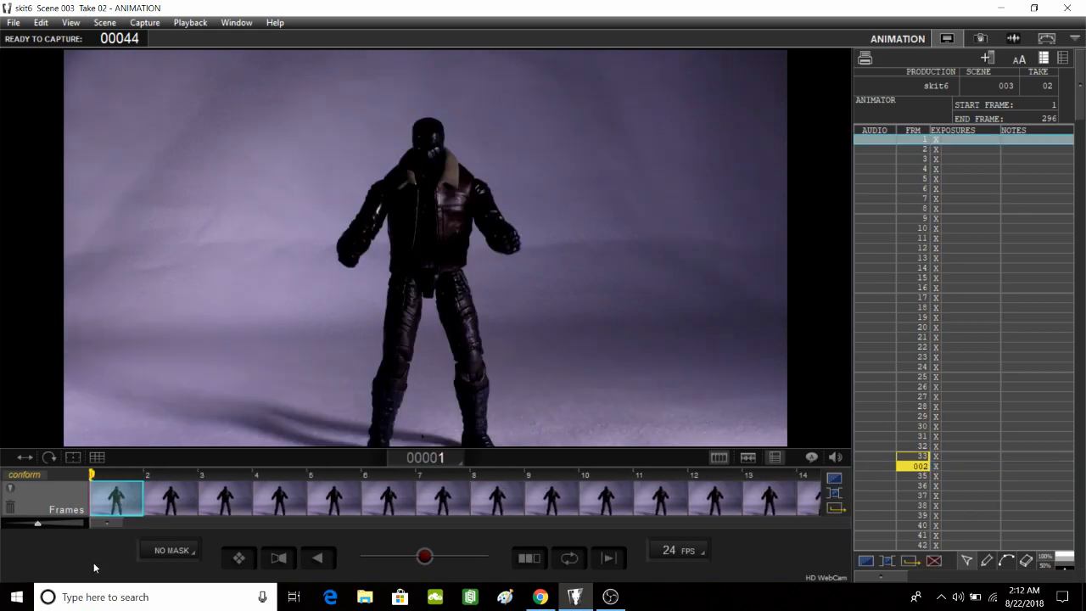
key("0")
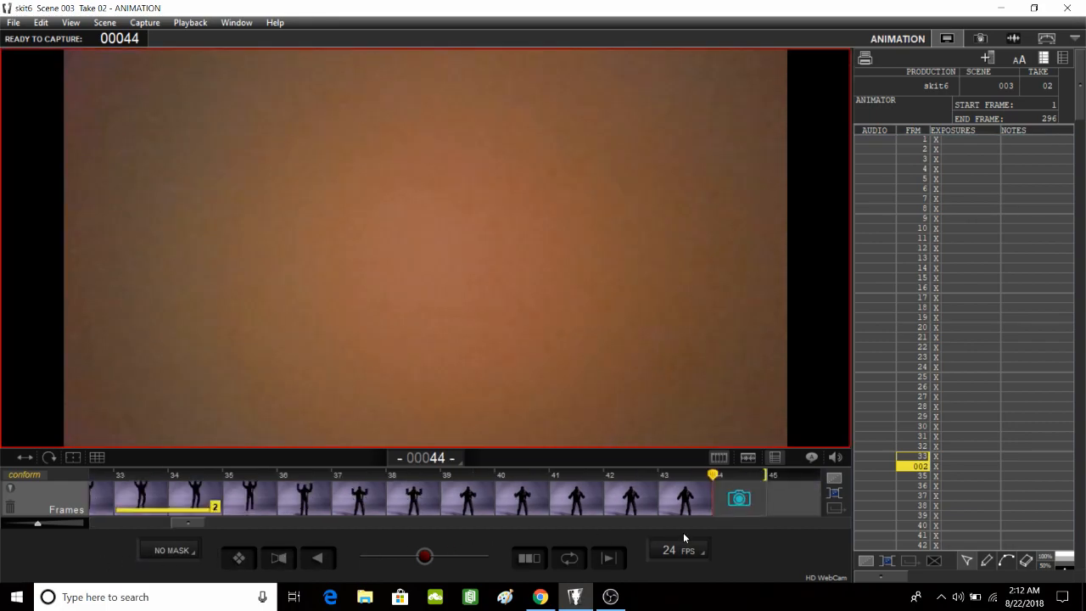
Paste-insert the copied jump frames in forward order at frame 44, and compare frames 43 and 44 at the join
left_click(737, 506)
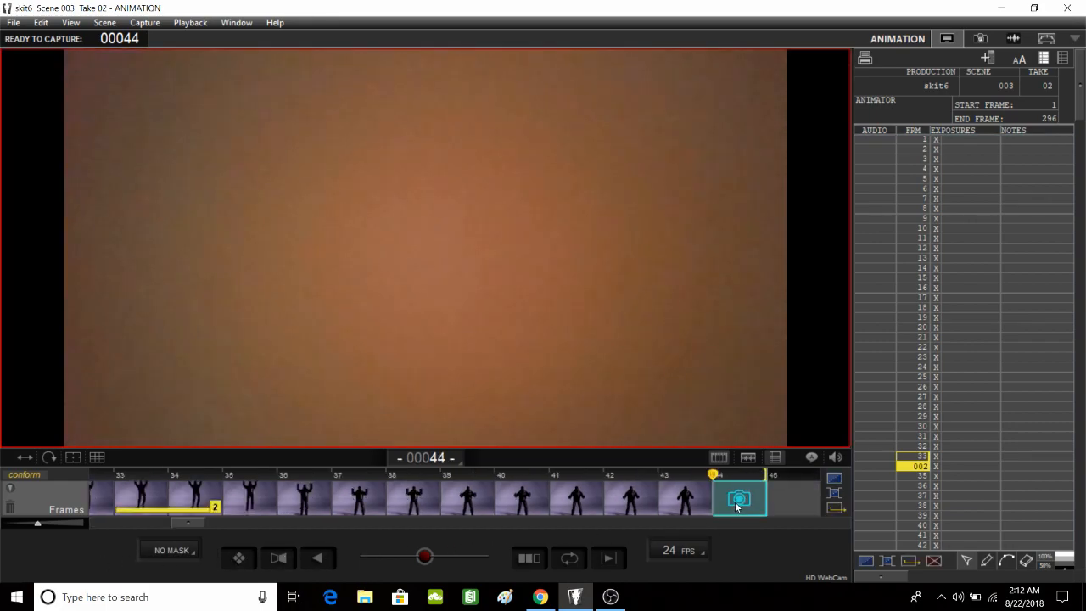
right_click(737, 505)
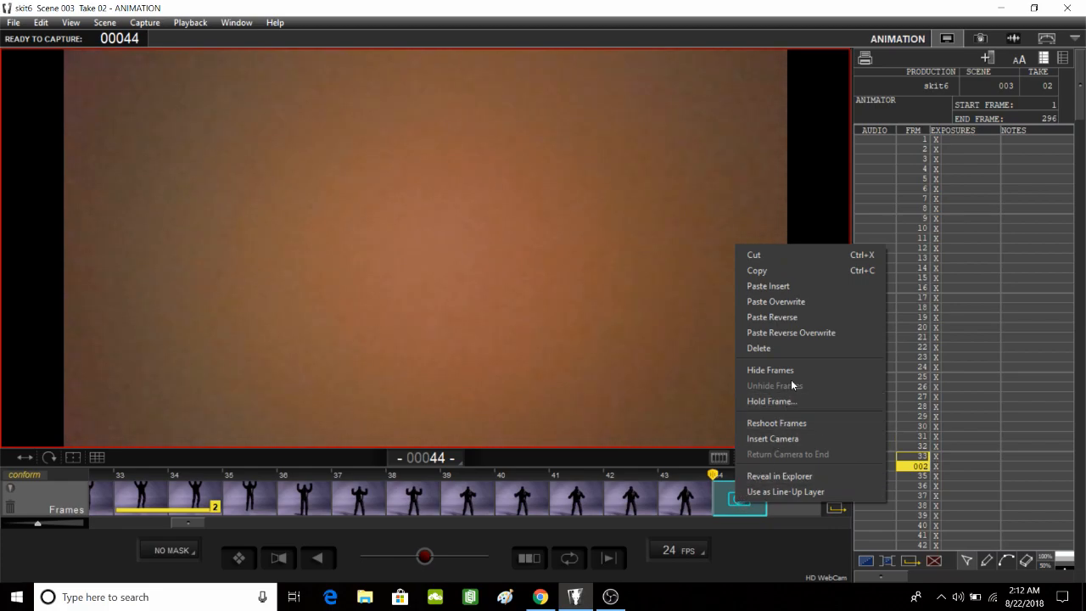
left_click(785, 291)
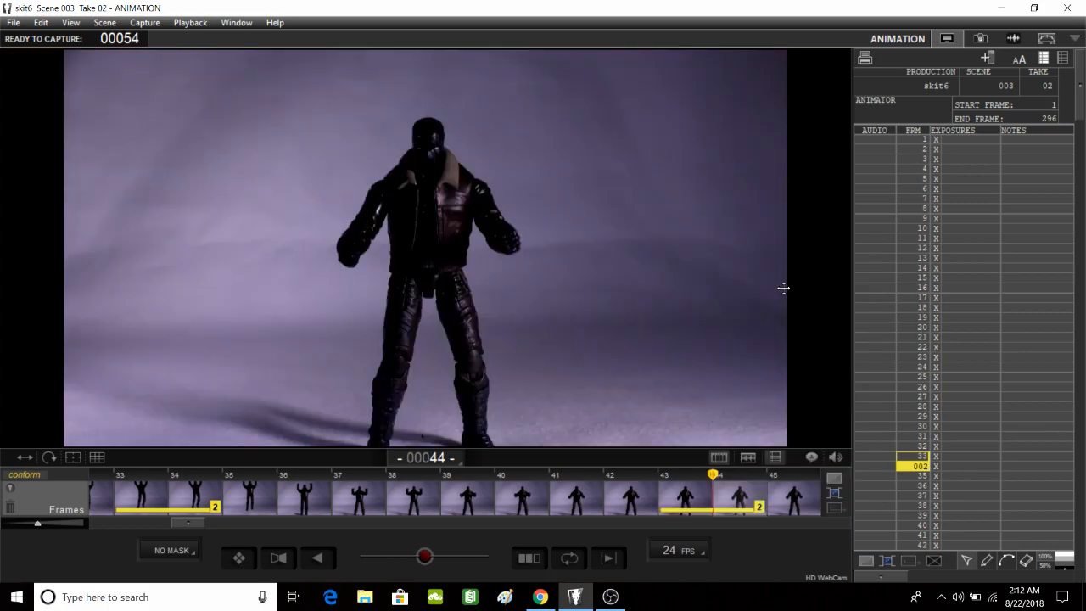
left_click_drag(192, 524, 208, 524)
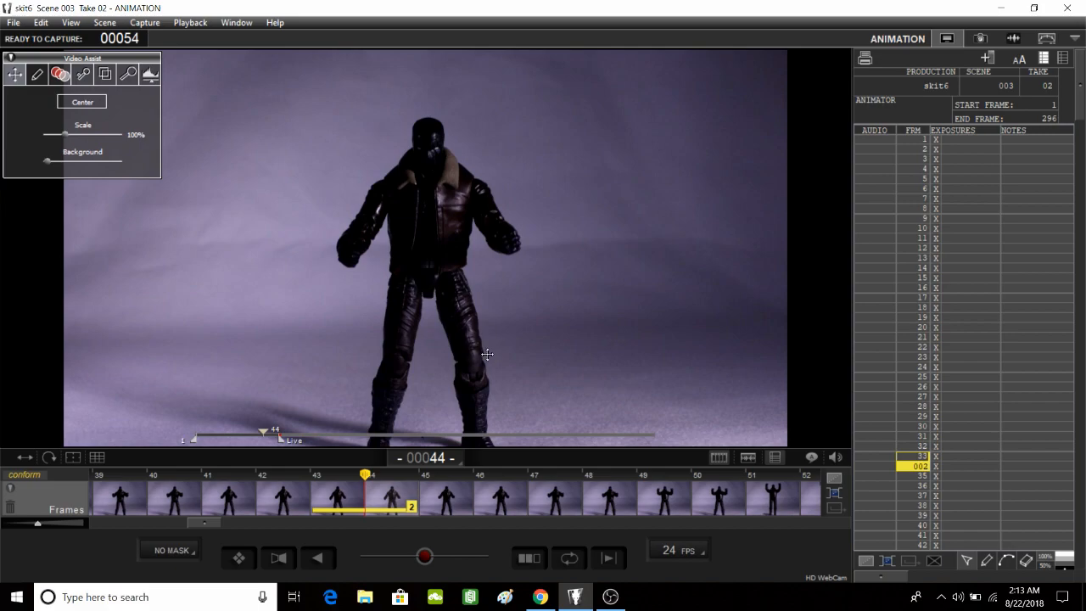
left_click(352, 500)
left_click(391, 501)
left_click(342, 503)
left_click(382, 501)
left_click(314, 498)
Extend the repeating jump by pasting the copied frames in reverse at frame 54 and in forward order at frame 64
left_click_drag(202, 521, 234, 521)
right_click(308, 500)
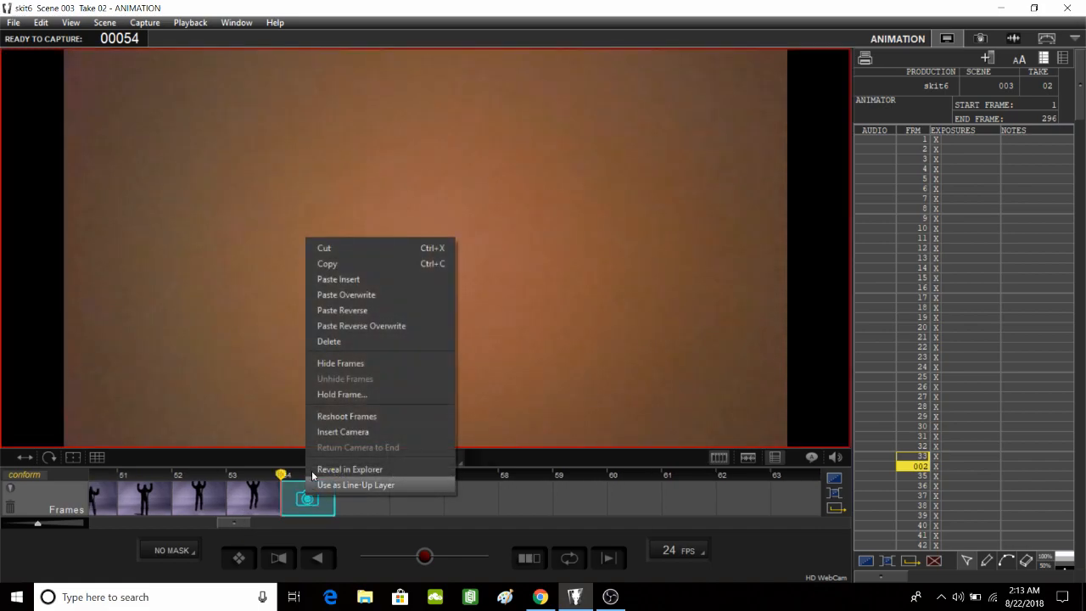
left_click(351, 309)
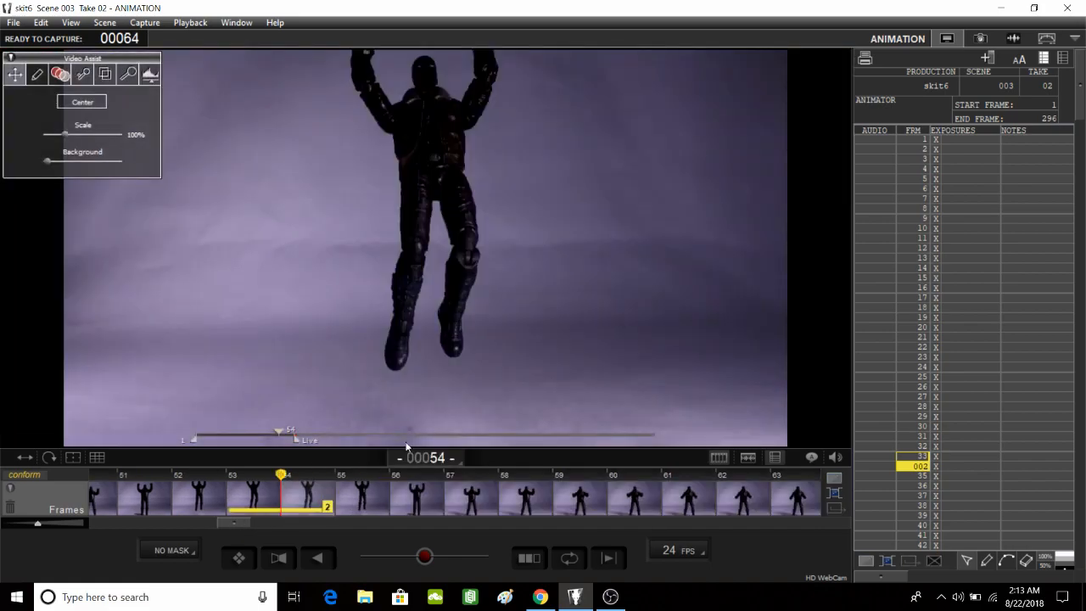
left_click_drag(234, 522, 282, 519)
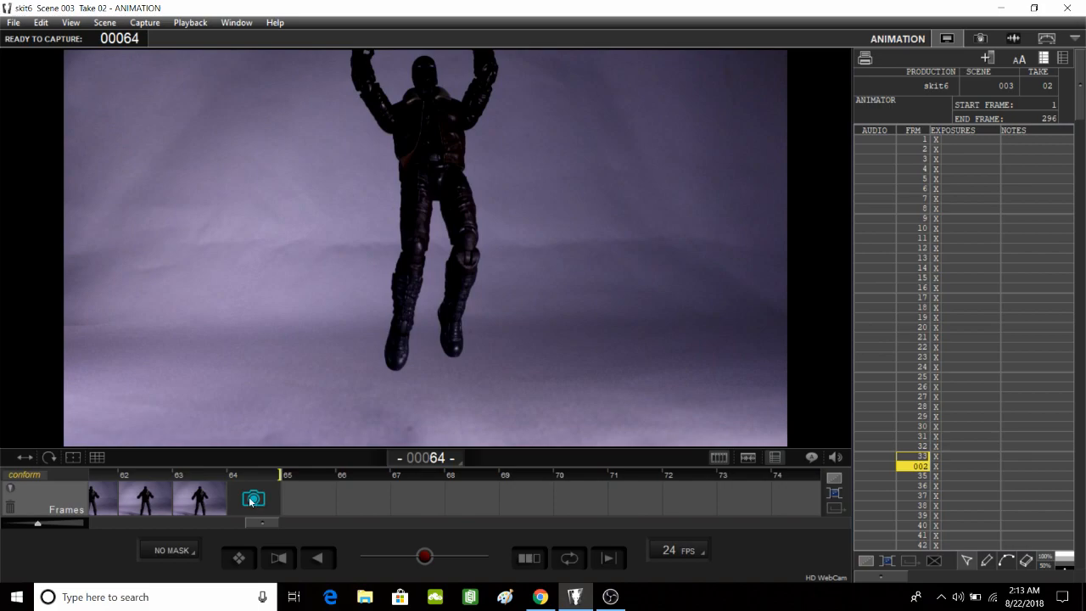
right_click(252, 502)
left_click(302, 282)
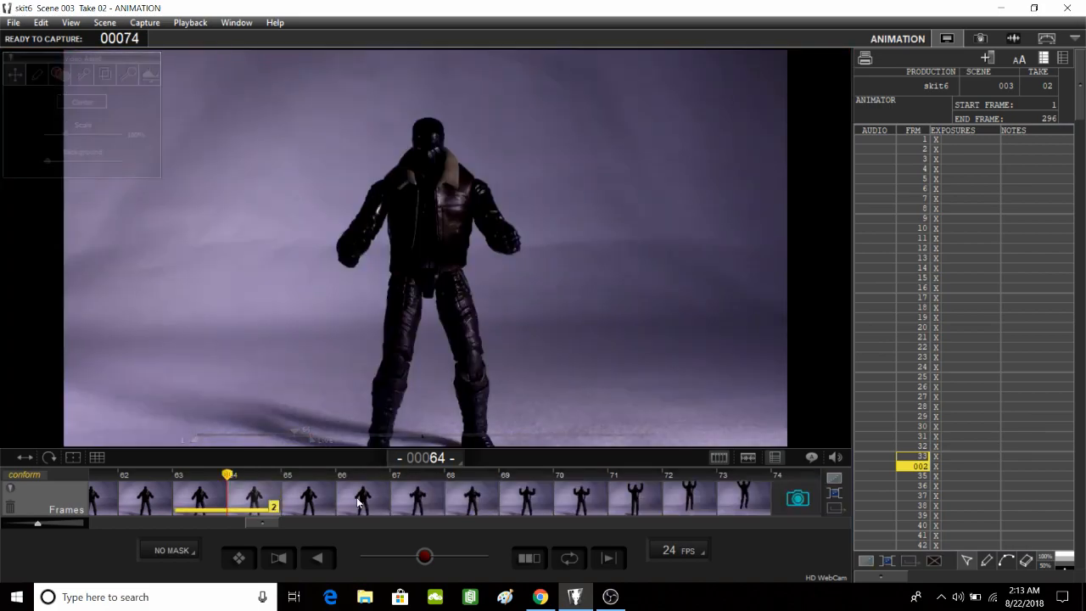
Add another jump cycle, pasting the copied frames in reverse at frame 74 and in forward order at frame 84
left_click_drag(266, 519, 280, 521)
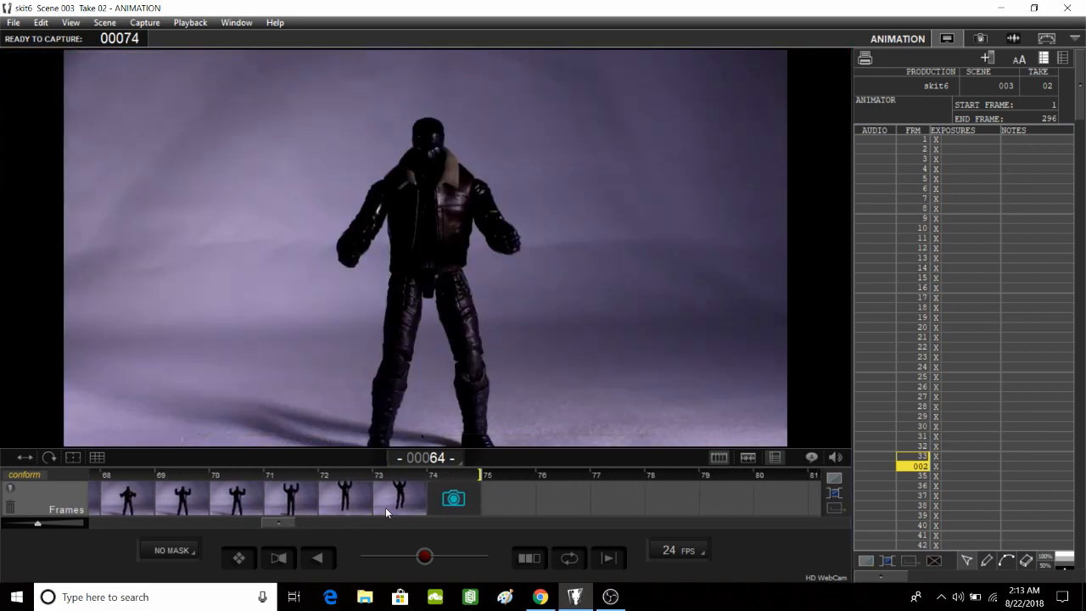
right_click(459, 501)
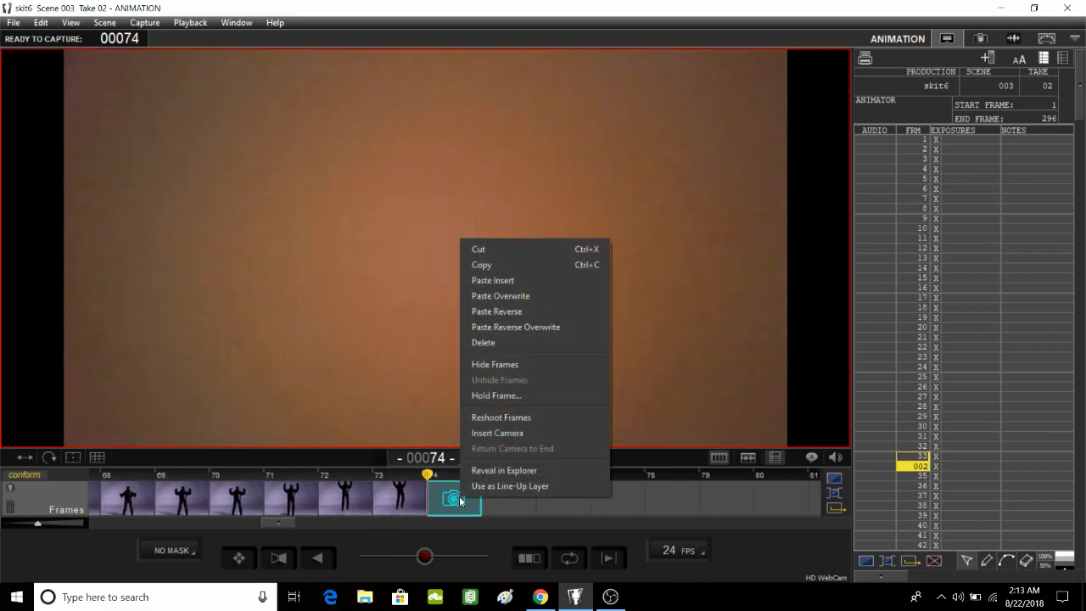
left_click(505, 313)
left_click_drag(282, 528, 360, 515)
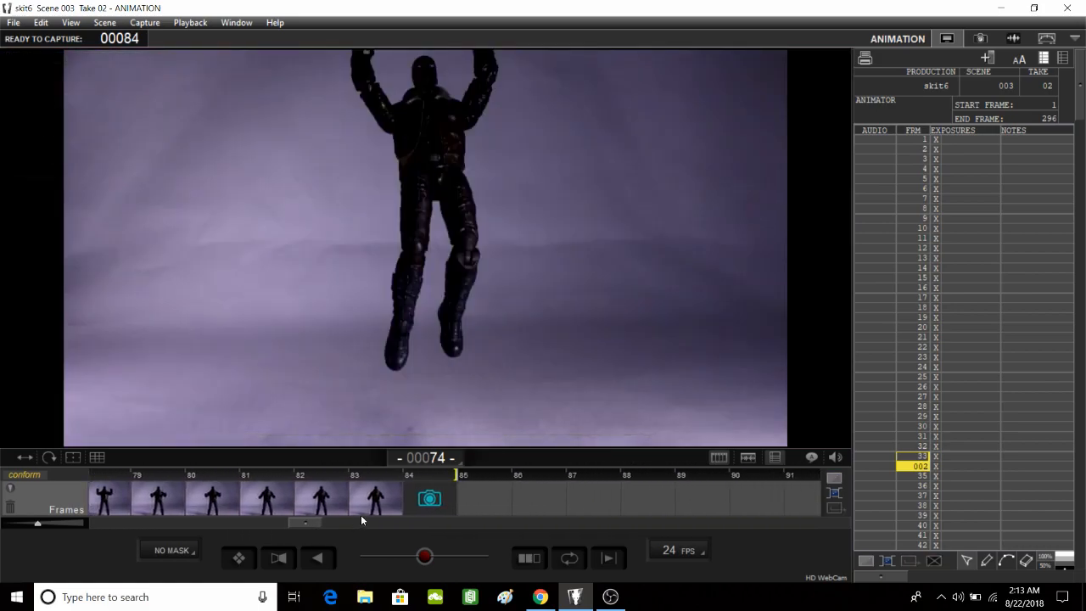
right_click(429, 499)
left_click(438, 280)
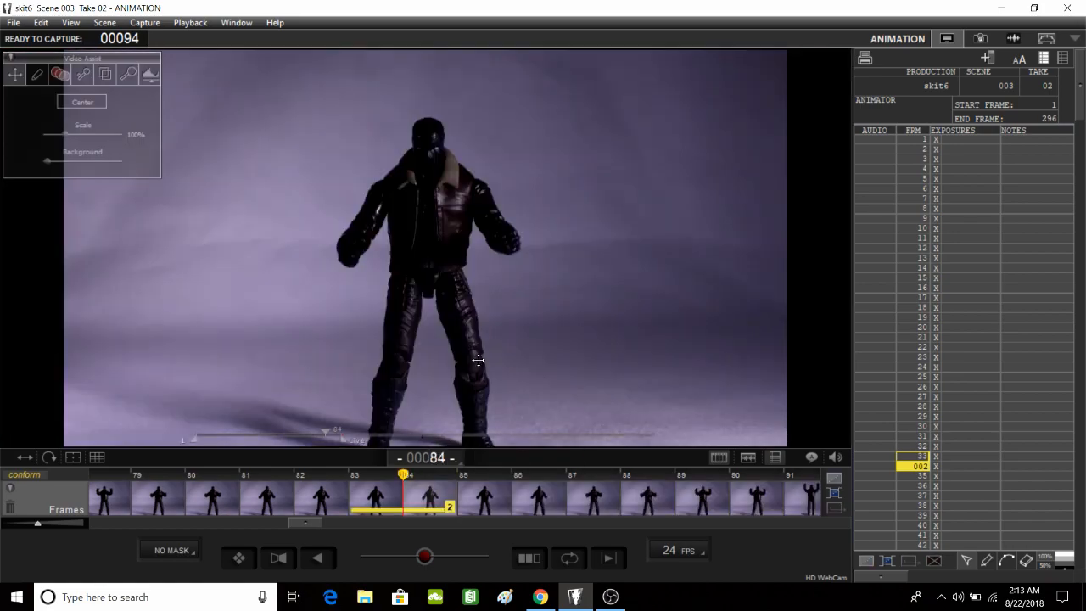
Continue the jump loop with the copied frames pasted in reverse at frame 94 and in forward order at frame 104
left_click_drag(303, 520, 337, 524)
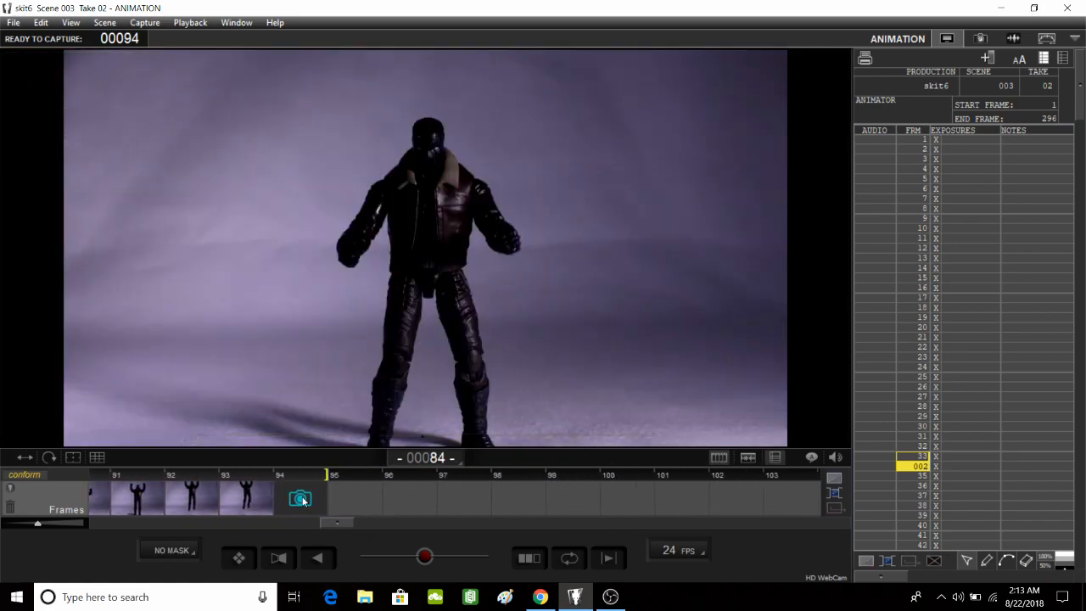
right_click(303, 500)
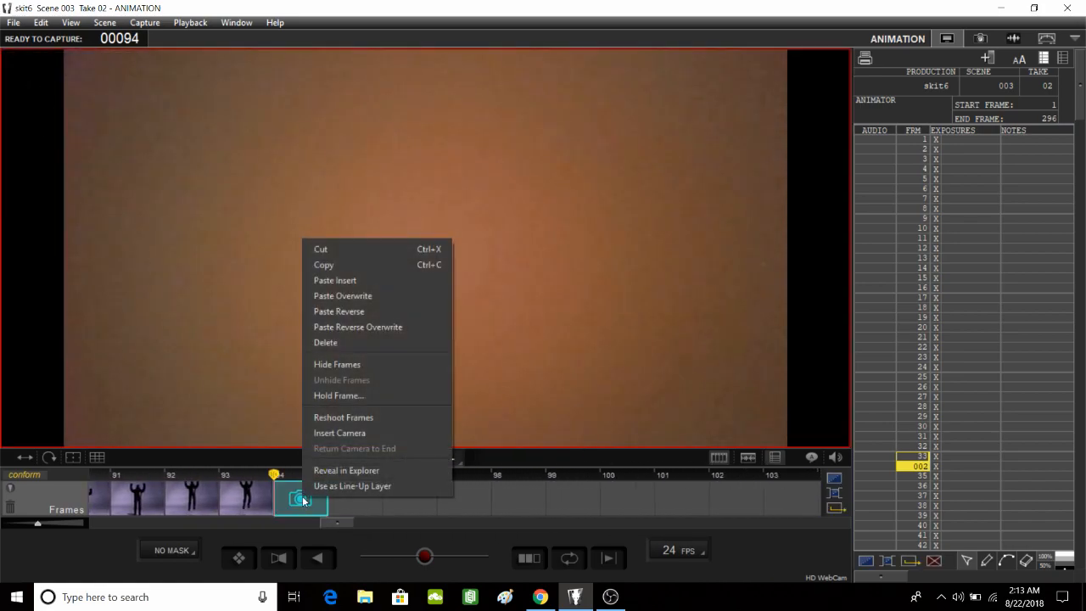
left_click(361, 311)
left_click_drag(346, 525, 363, 525)
left_click(452, 508)
right_click(451, 508)
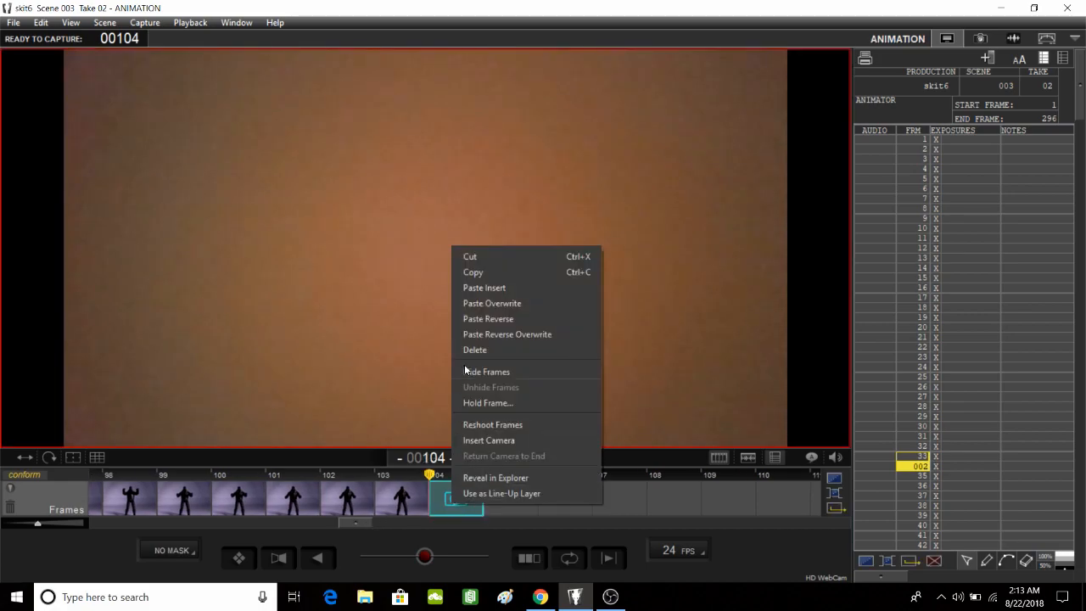
left_click(484, 286)
Paste the copied frames in reverse at frame 114 and in forward order at frame 124 to repeat the jump again
left_click_drag(347, 522, 371, 526)
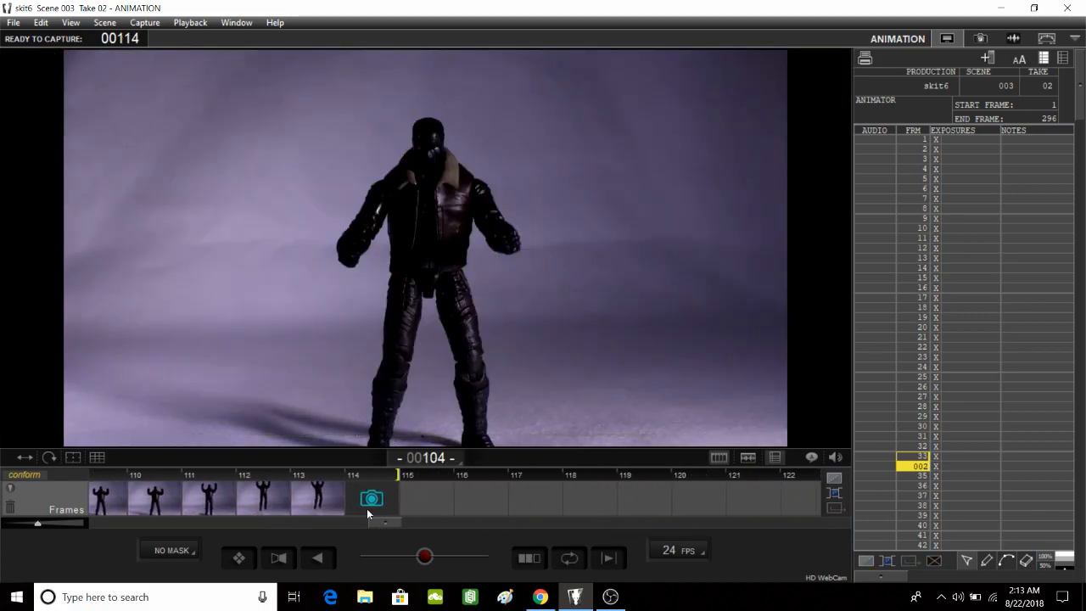
left_click(368, 508)
right_click(368, 507)
left_click(422, 320)
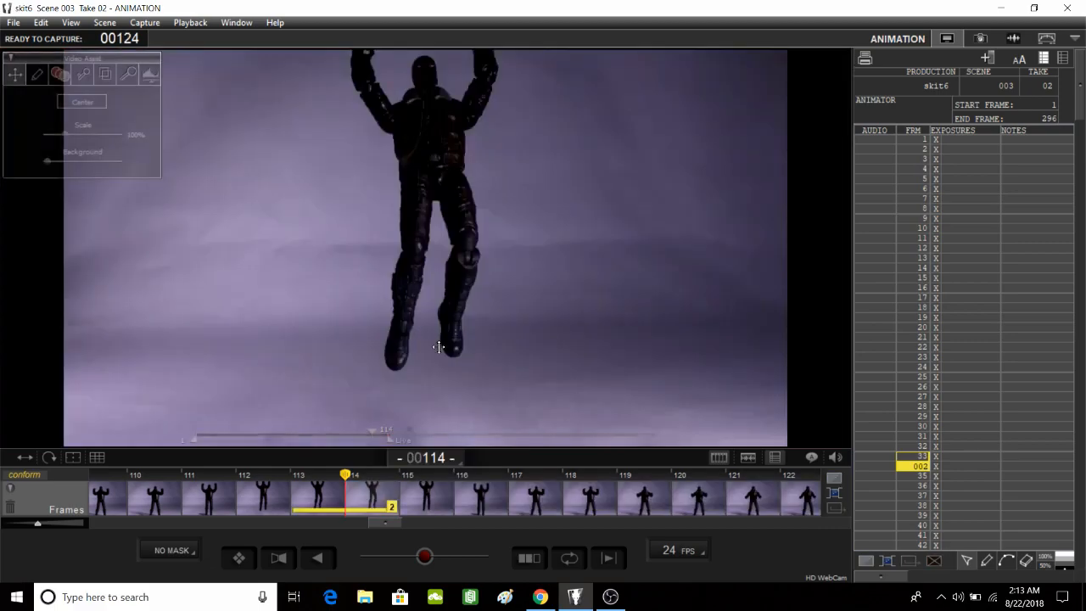
left_click_drag(398, 524, 426, 525)
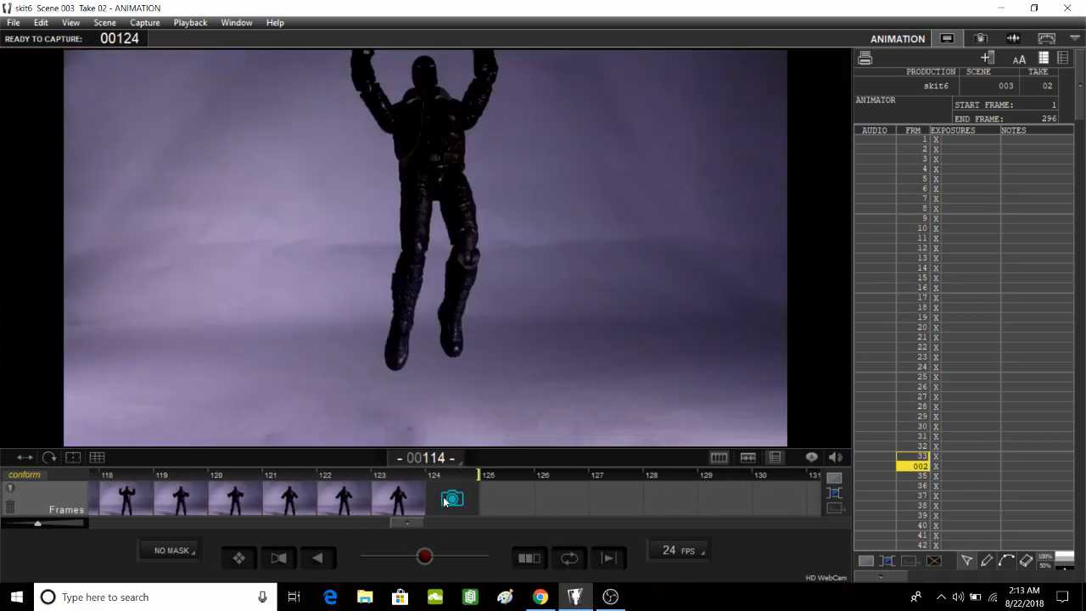
left_click(448, 502)
right_click(448, 502)
left_click(482, 280)
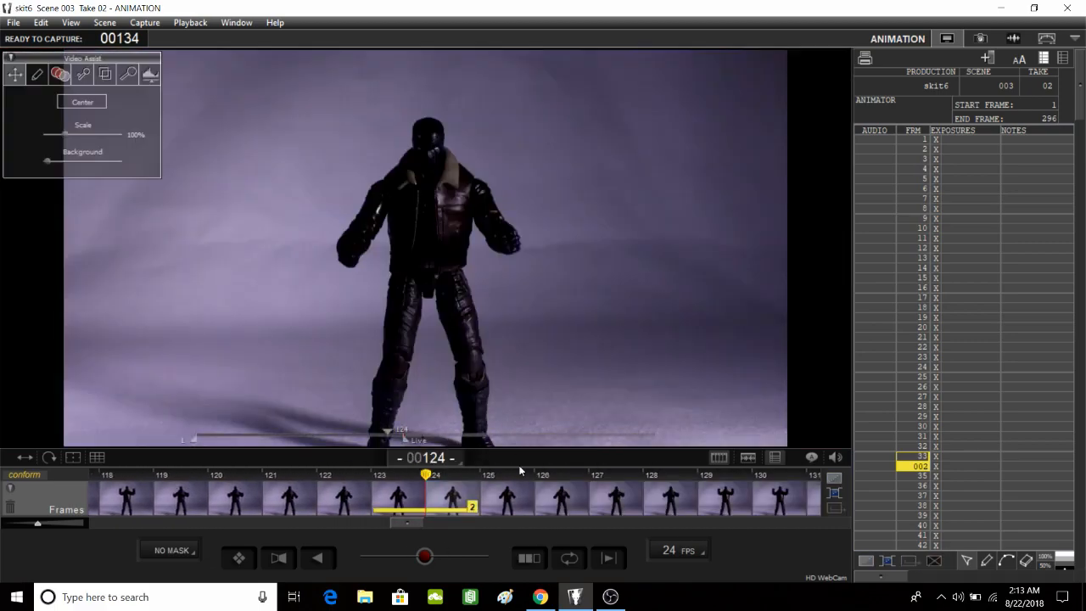
Play the sequence from frame 1 to review the repeating jump
left_click_drag(404, 523, 103, 527)
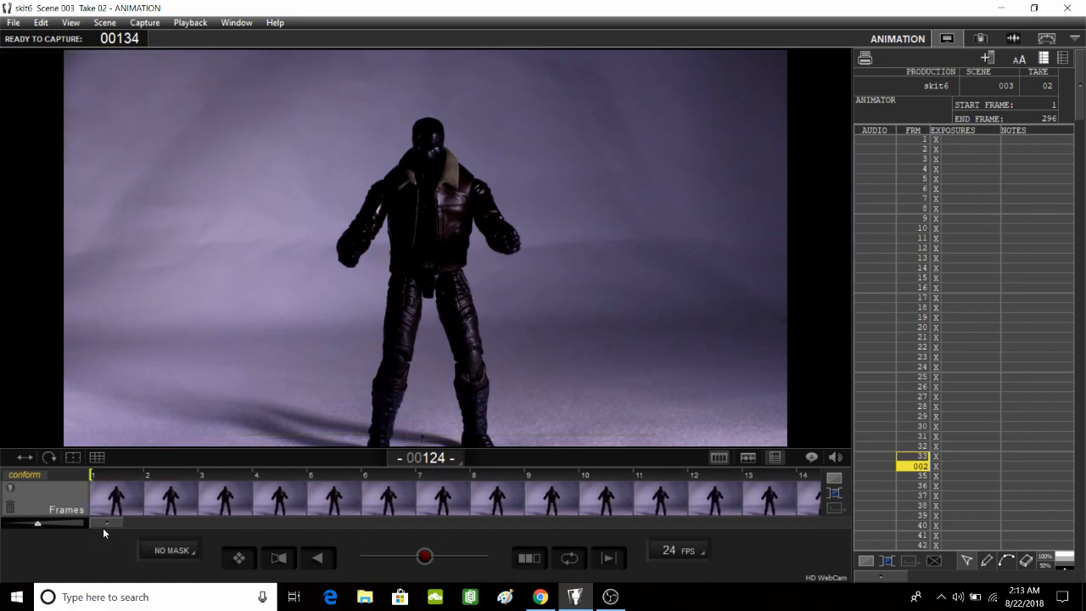
left_click(114, 505)
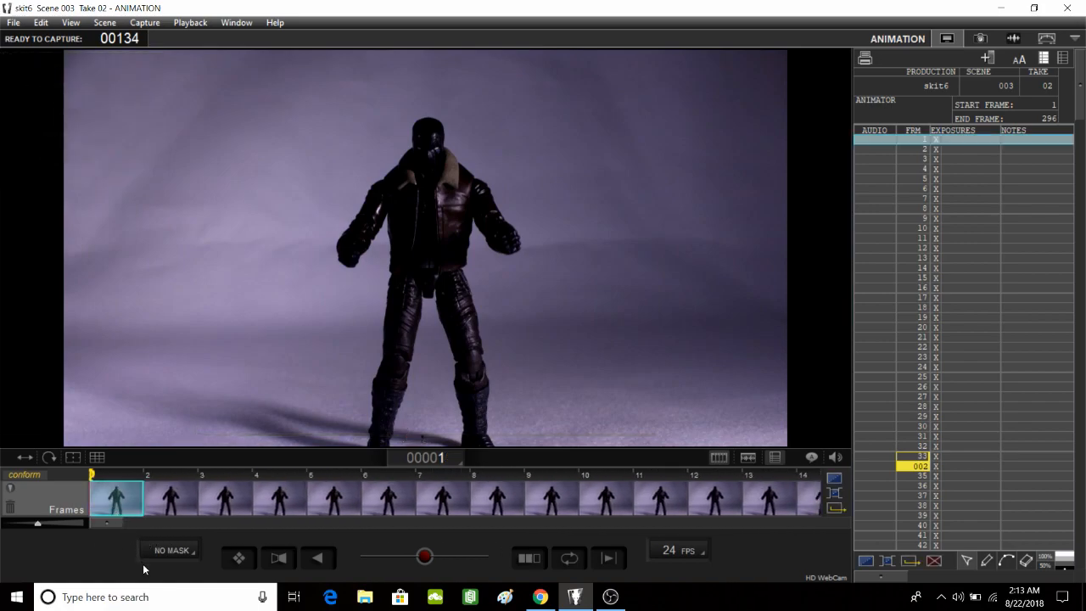
key("space")
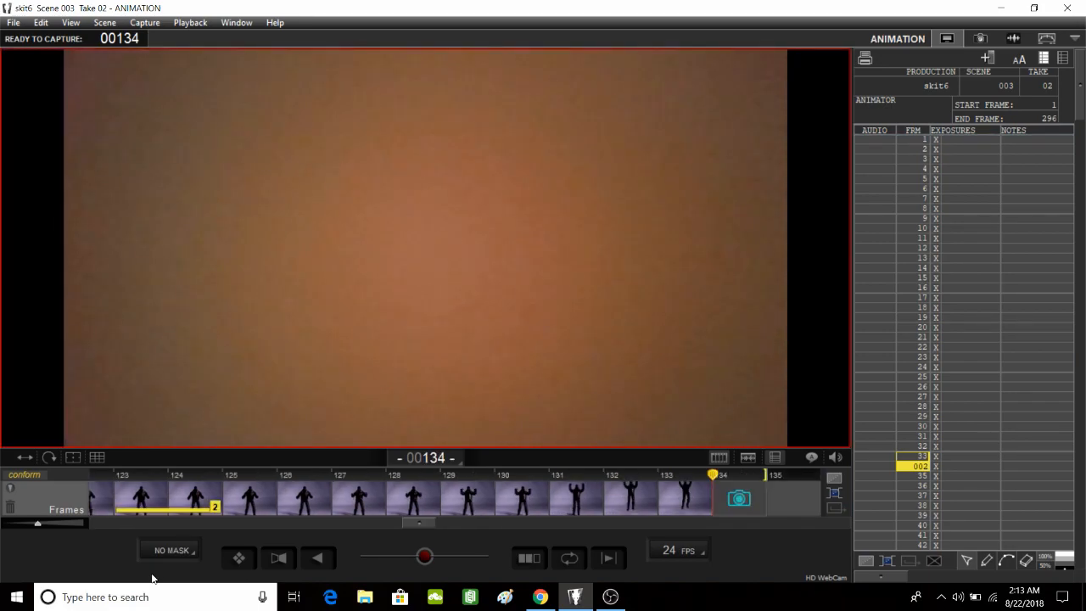
Paste the copied frames in reverse at frame 134 and in forward order at frame 144
right_click(739, 507)
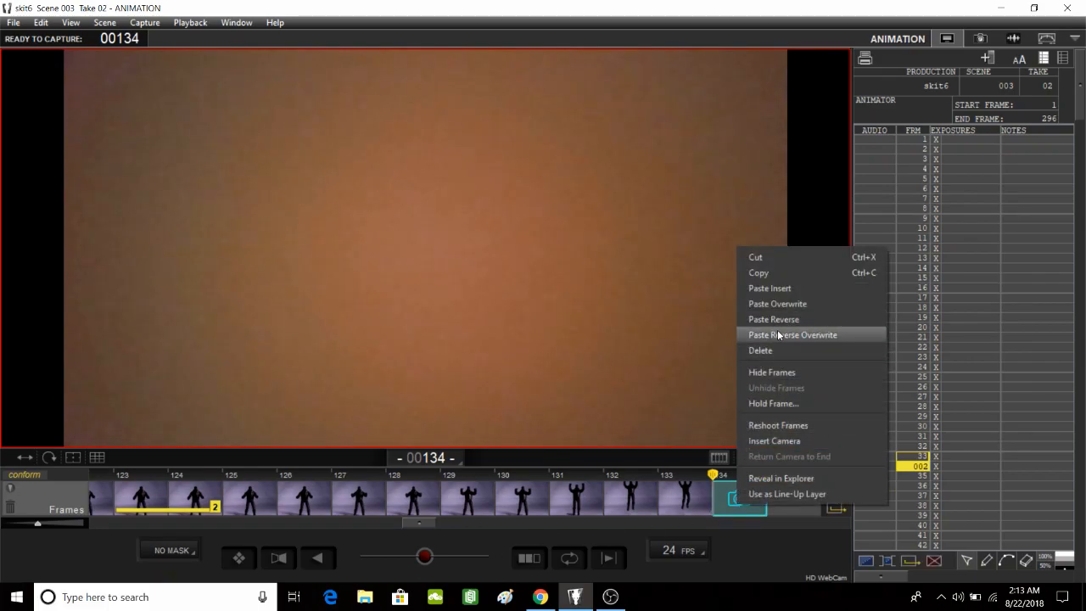
left_click(789, 334)
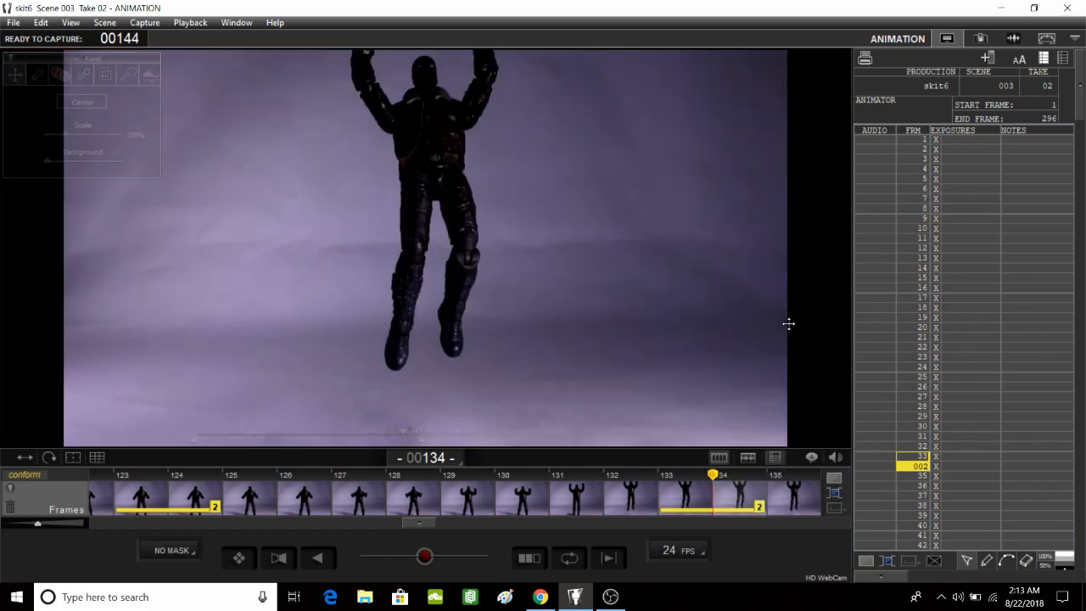
left_click_drag(411, 524, 469, 530)
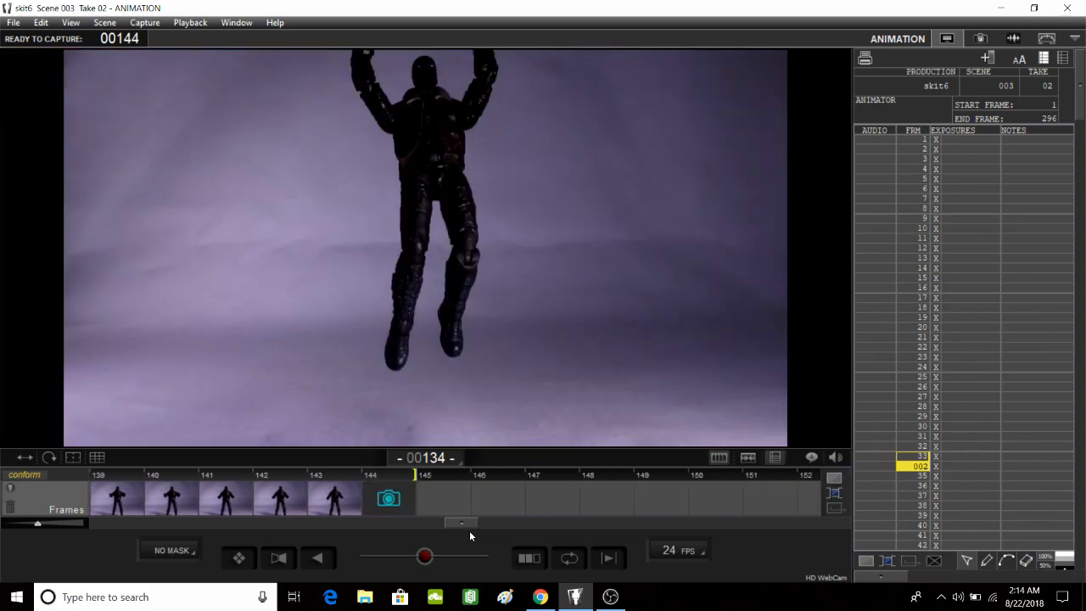
right_click(345, 500)
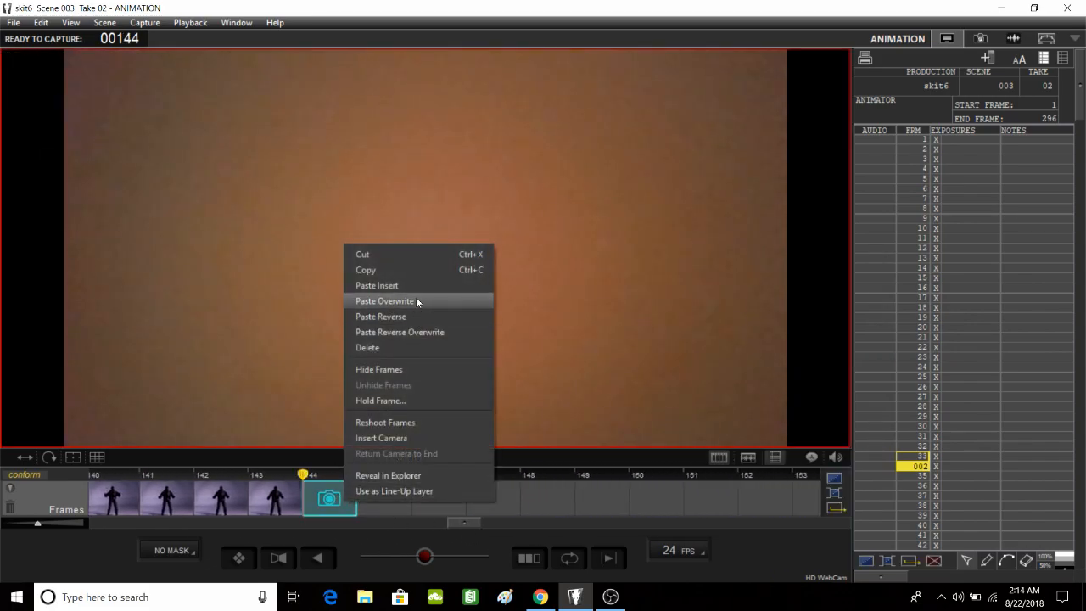
left_click(413, 288)
Continue the jump loop with the copied frames pasted in reverse at frame 154 and in forward order at frame 164
left_click_drag(463, 521, 490, 521)
left_click(326, 502)
right_click(324, 501)
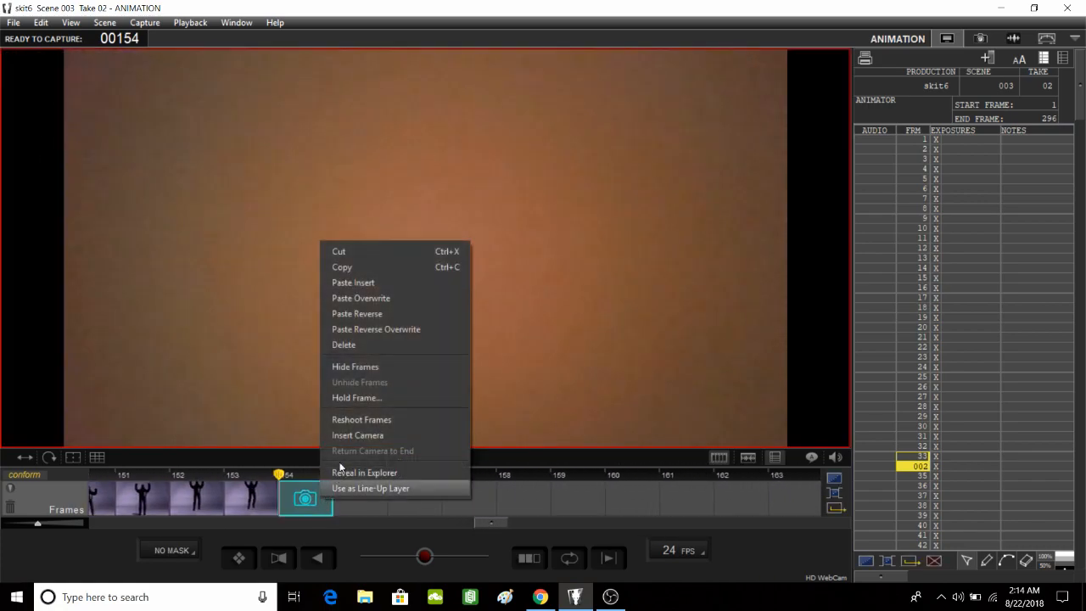
left_click(379, 314)
left_click_drag(491, 524, 515, 523)
left_click(354, 500)
right_click(354, 509)
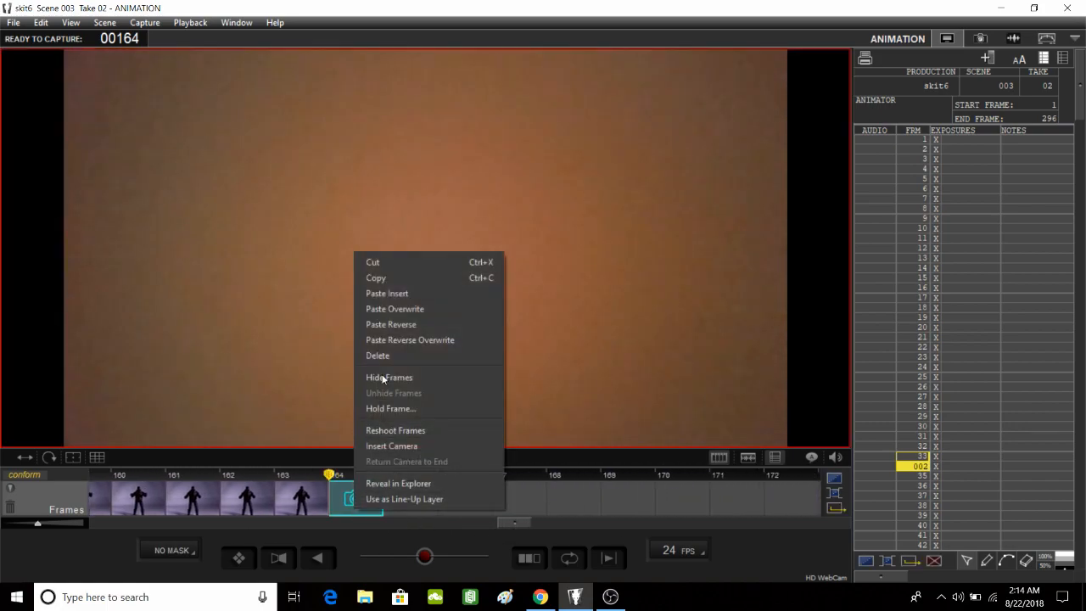
left_click(396, 296)
Add another jump cycle, pasting the copied frames in reverse at frame 174 and in forward order at frame 184
left_click_drag(523, 523, 560, 531)
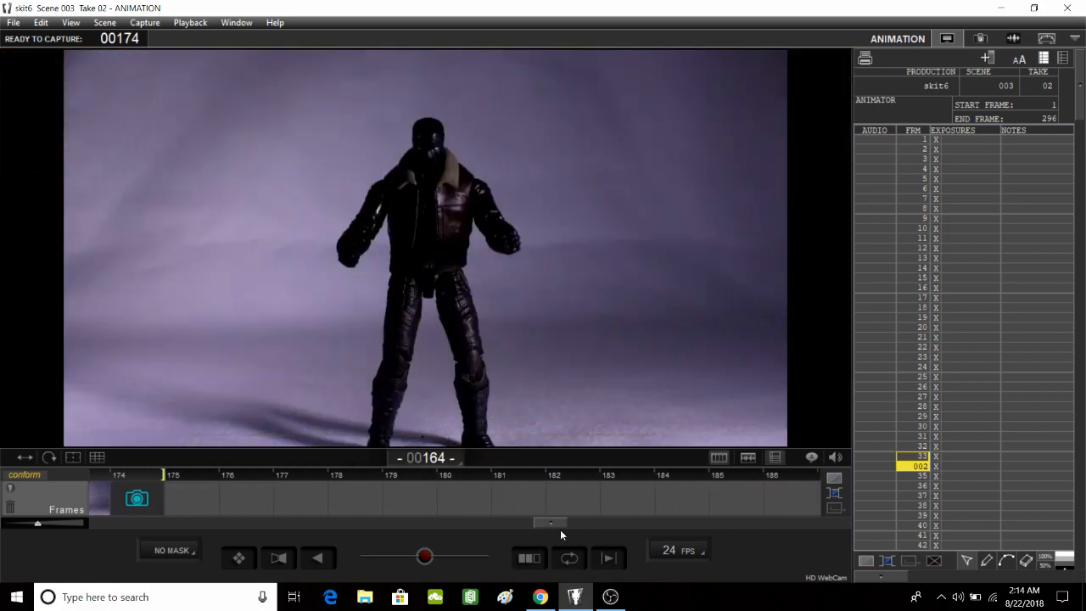
left_click(146, 507)
right_click(146, 507)
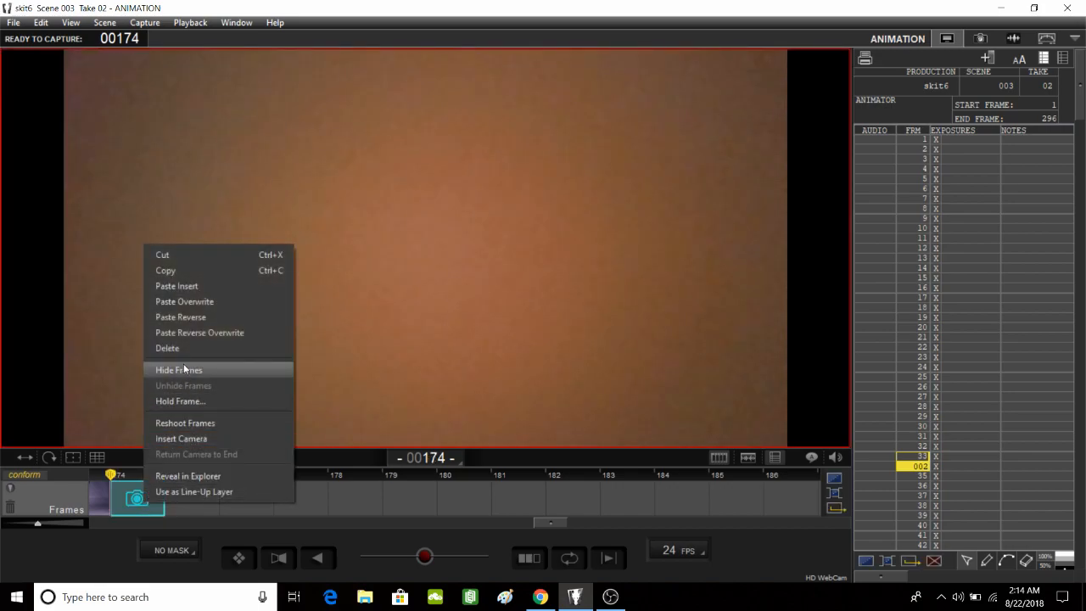
left_click(186, 317)
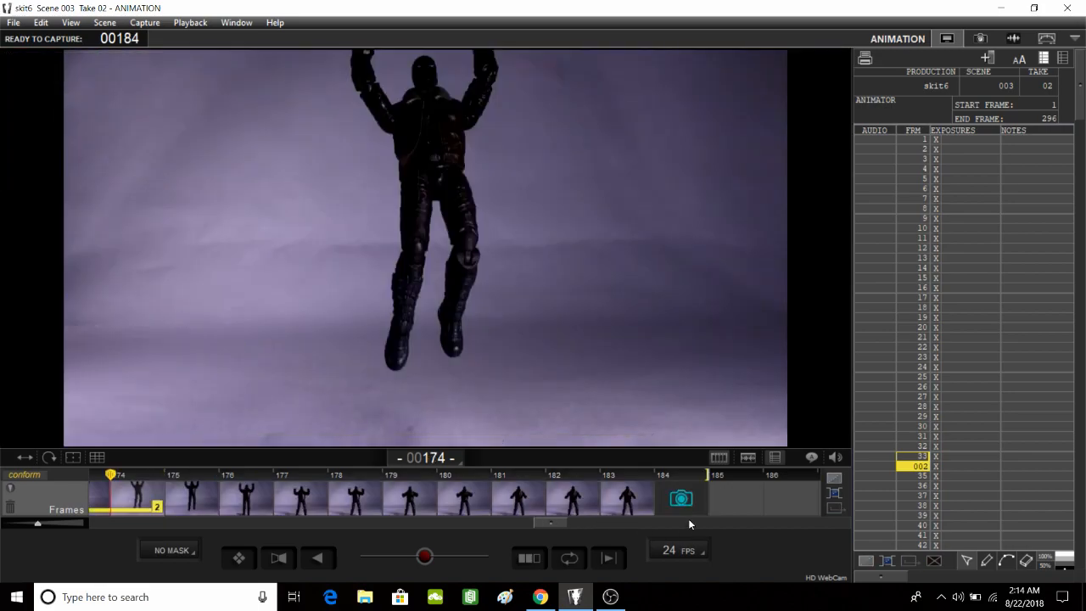
left_click(687, 507)
right_click(689, 507)
left_click(732, 287)
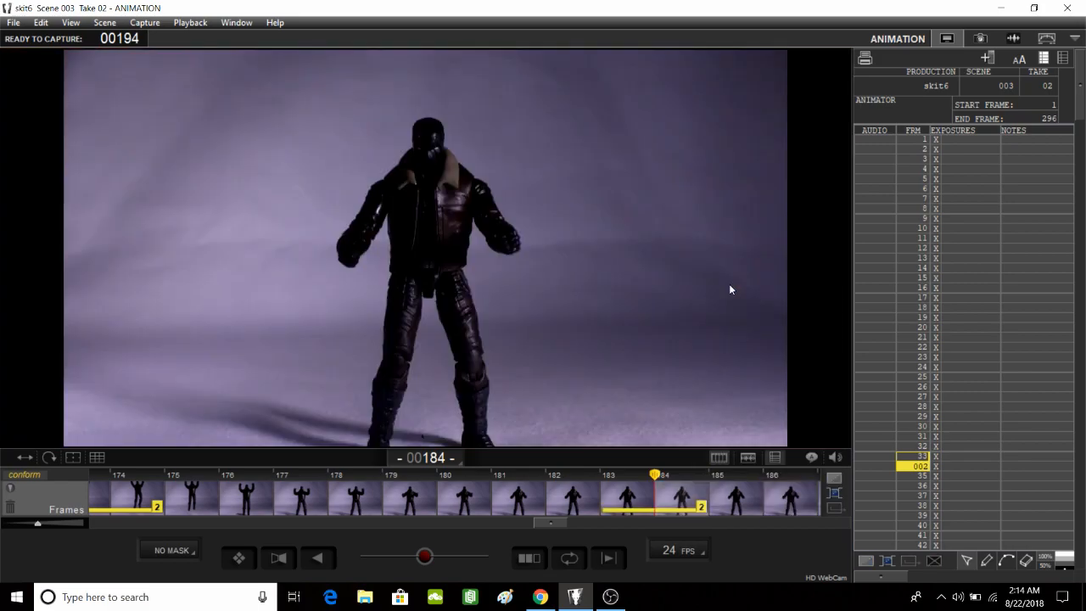
Play back the extended jump loop from frame 1
left_click_drag(548, 522, 96, 532)
left_click(116, 507)
key("space")
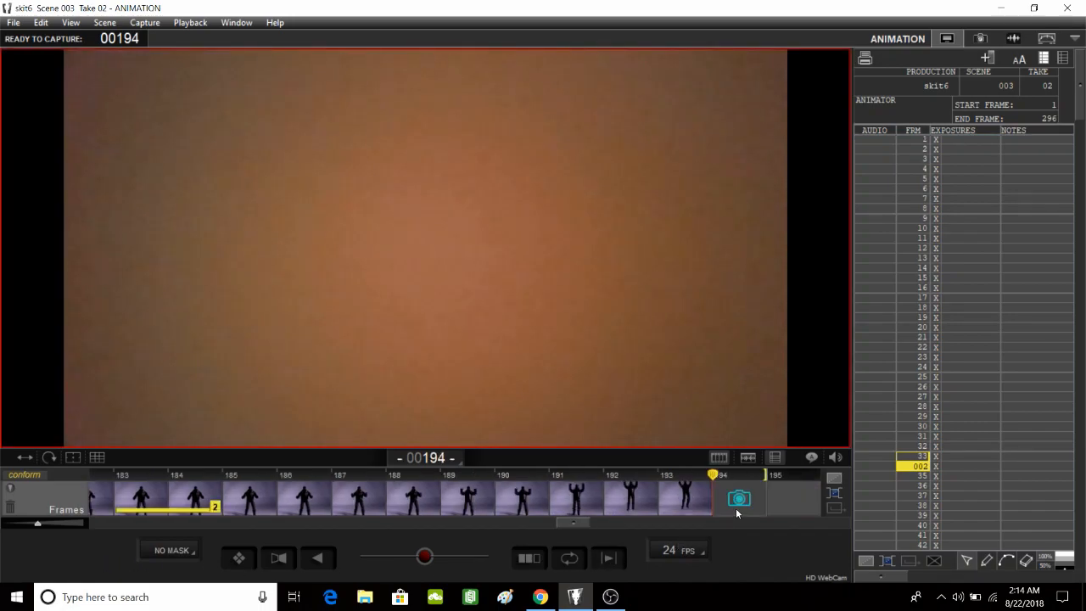
Try pasting the copied frames in forward order at frame 194, and delete the pasted frames
right_click(737, 513)
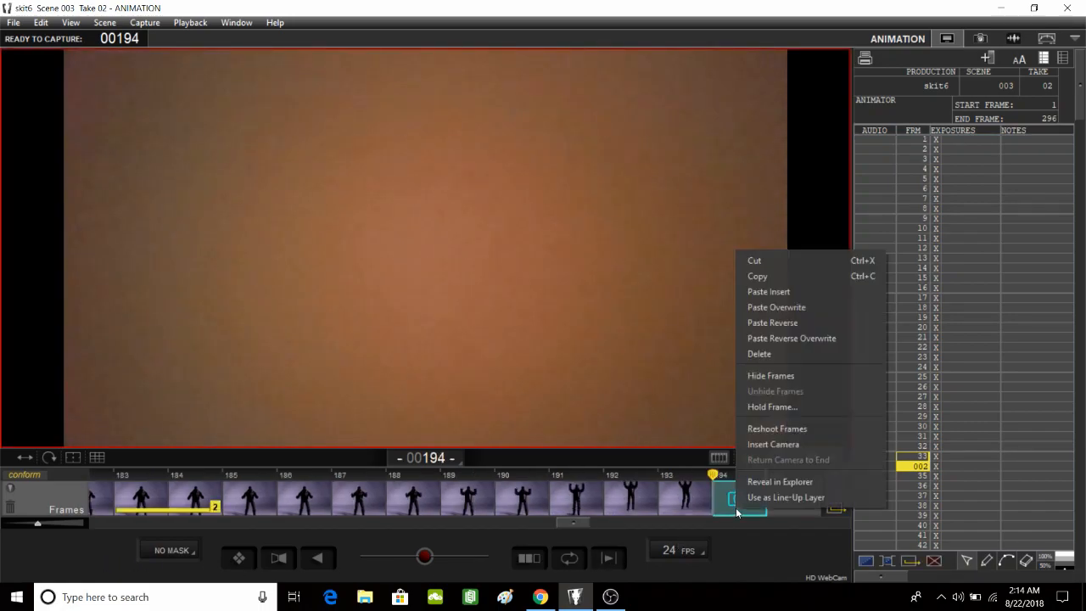
left_click(798, 291)
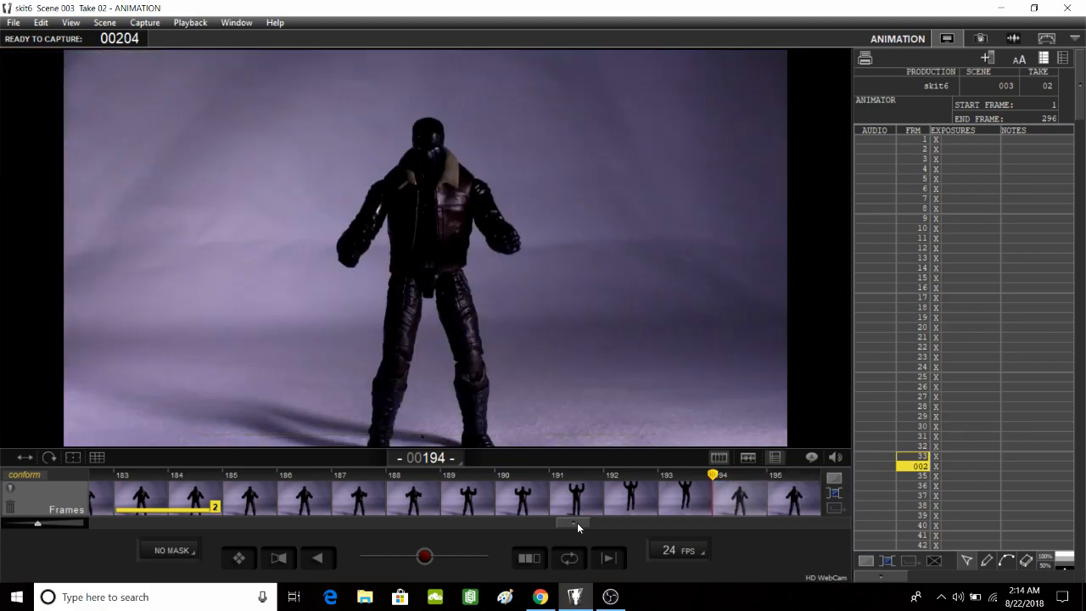
left_click_drag(577, 524, 586, 523)
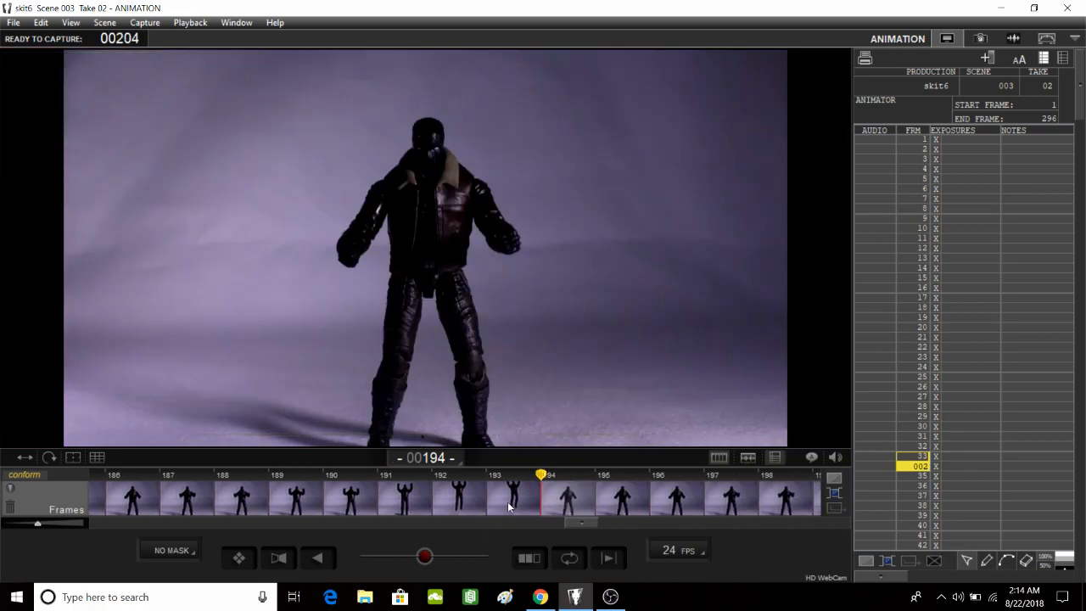
left_click(567, 502)
mouse_move(565, 499)
left_mouse_down()
mouse_move(594, 502)
mouse_move(551, 506)
mouse_move(569, 503)
left_mouse_up()
right_click(569, 501)
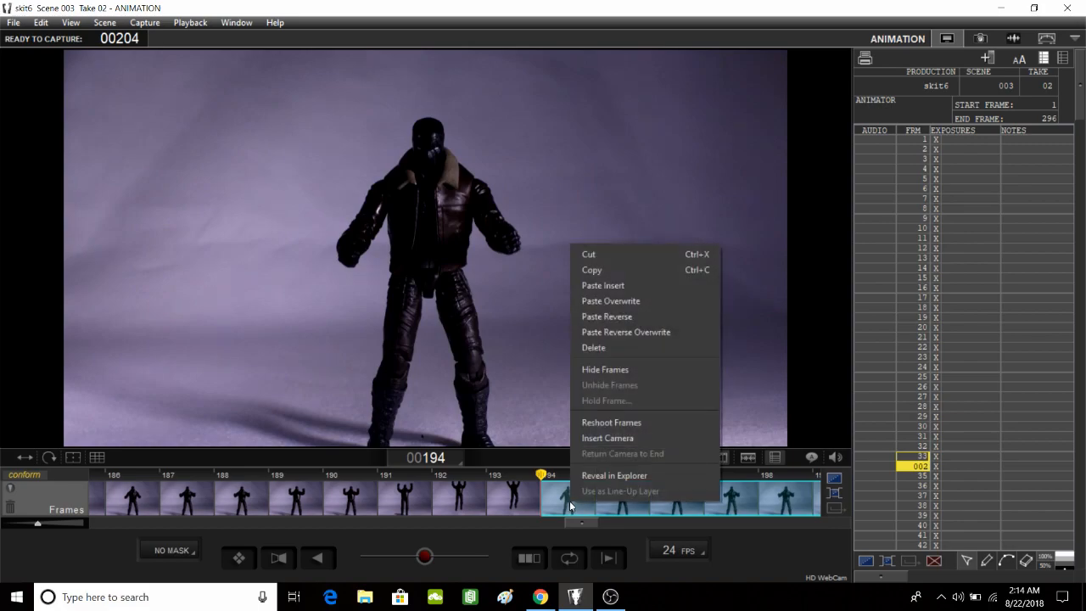
left_click(615, 356)
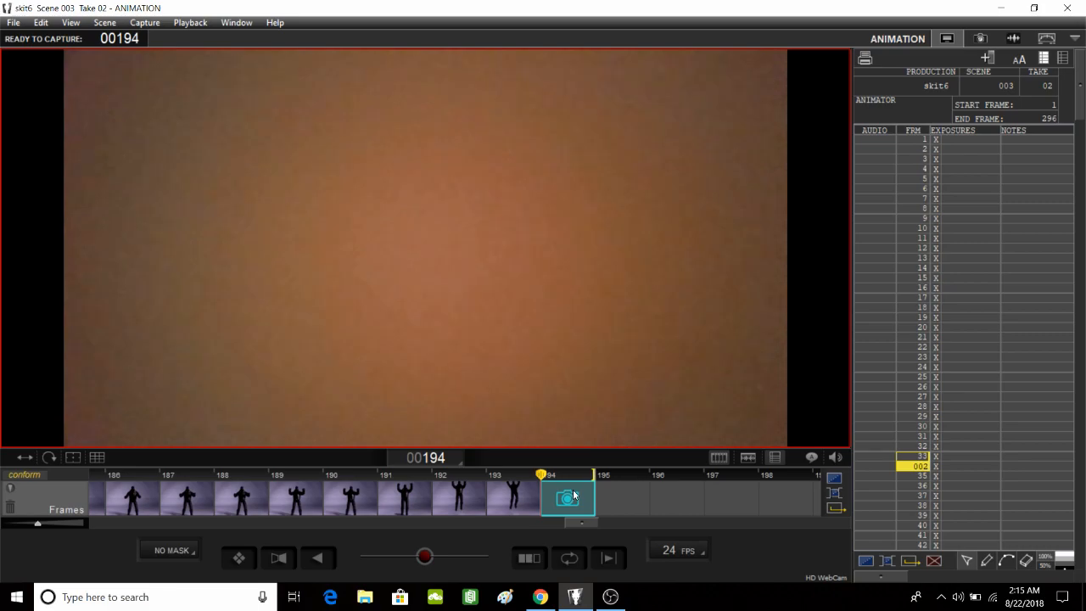
Paste the copied frames in reverse at frame 194 and play the sequence from frame 1
right_click(573, 490)
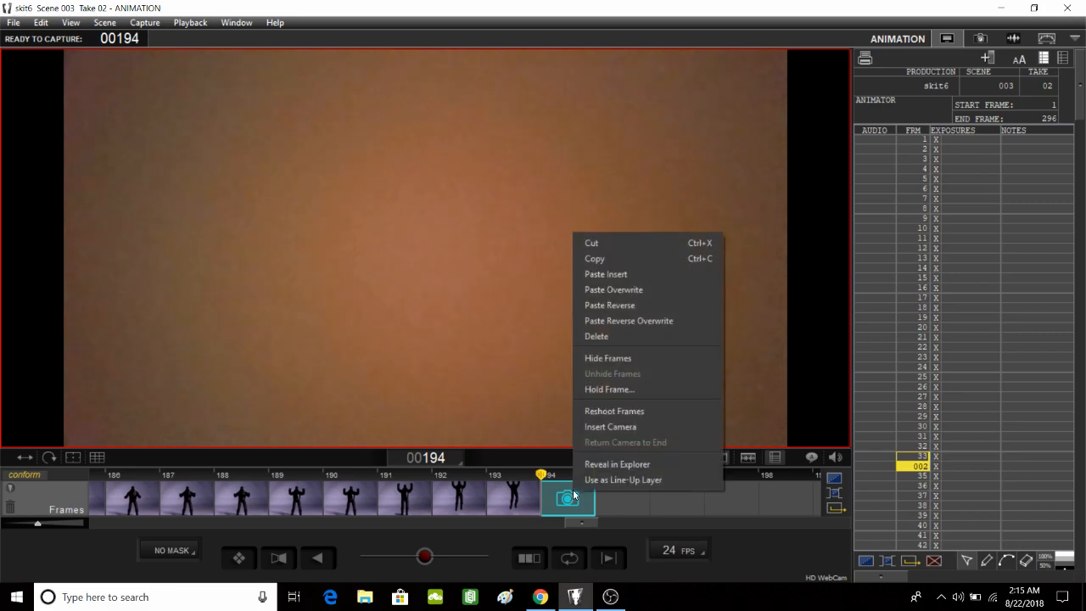
left_click(648, 304)
left_click_drag(581, 522, 97, 534)
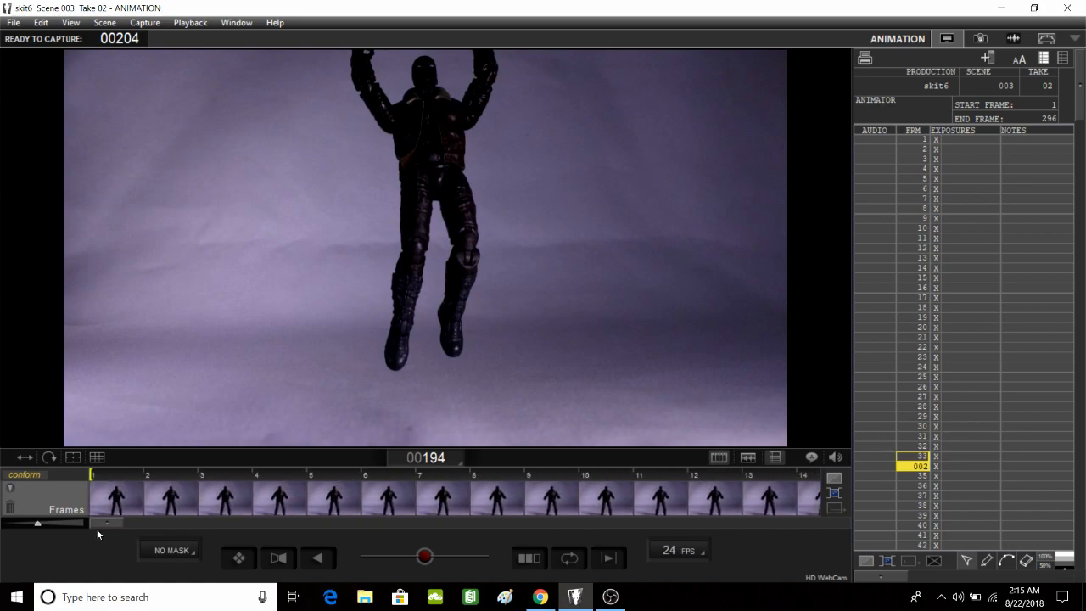
left_click(119, 492)
key("0")
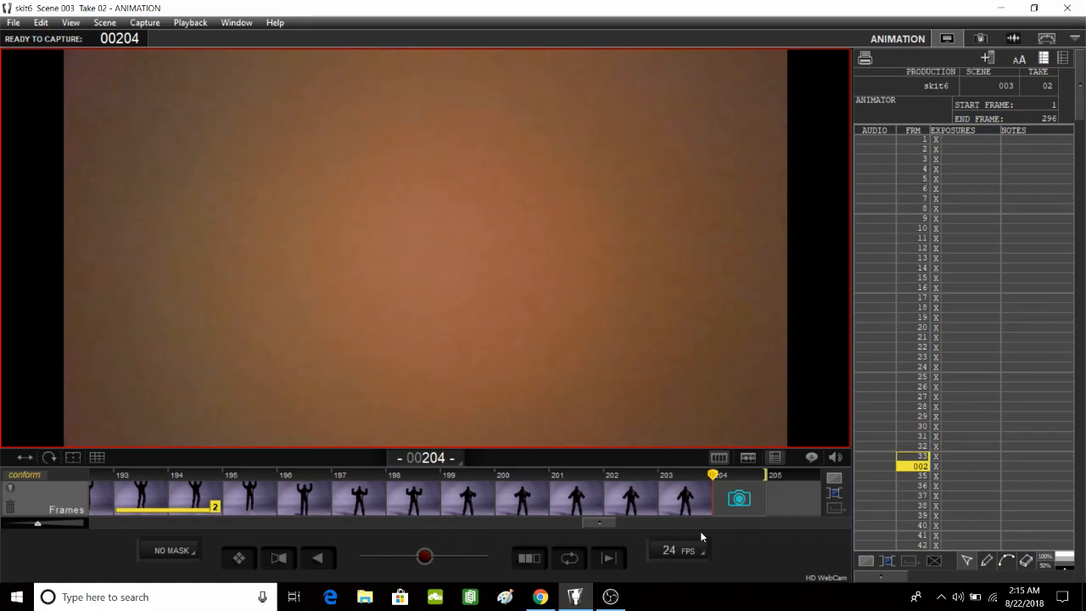
Hold the final standing pose at frame 203 for 48 frames
left_click(696, 506)
right_click(695, 500)
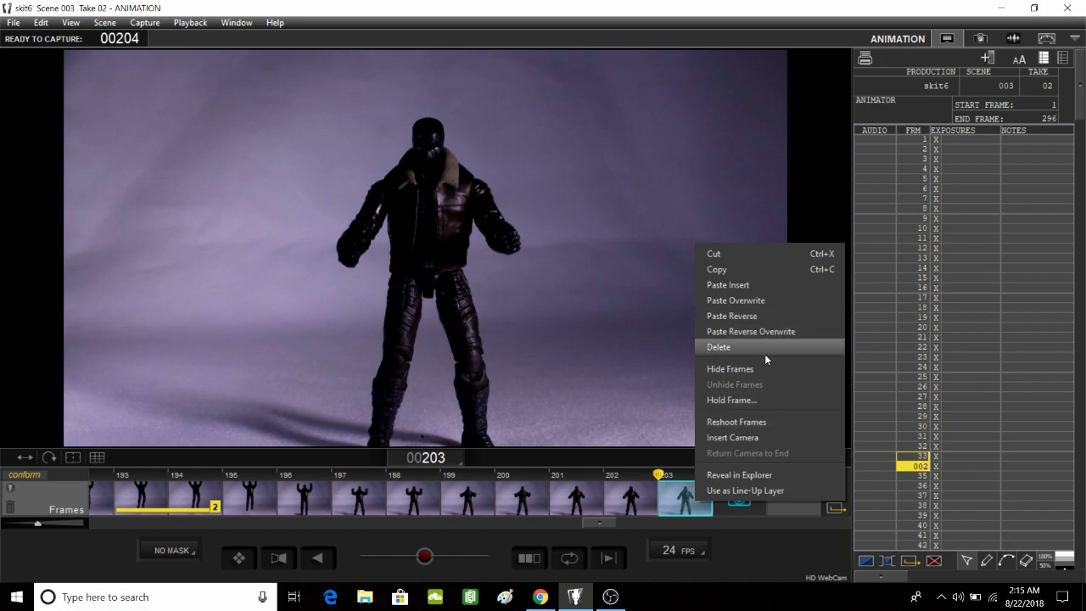
left_click(761, 400)
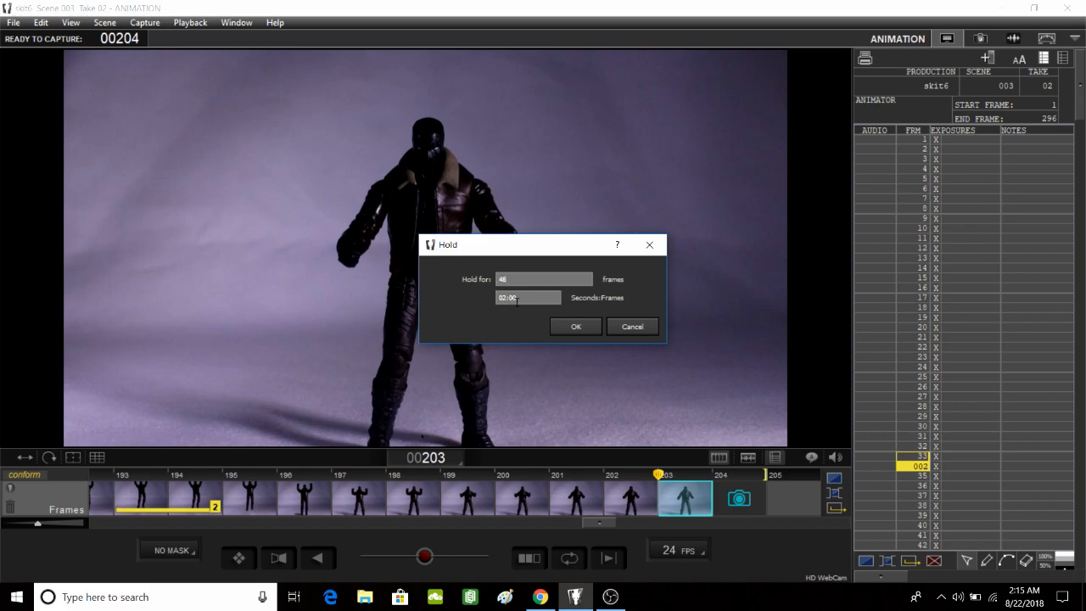
left_click(576, 328)
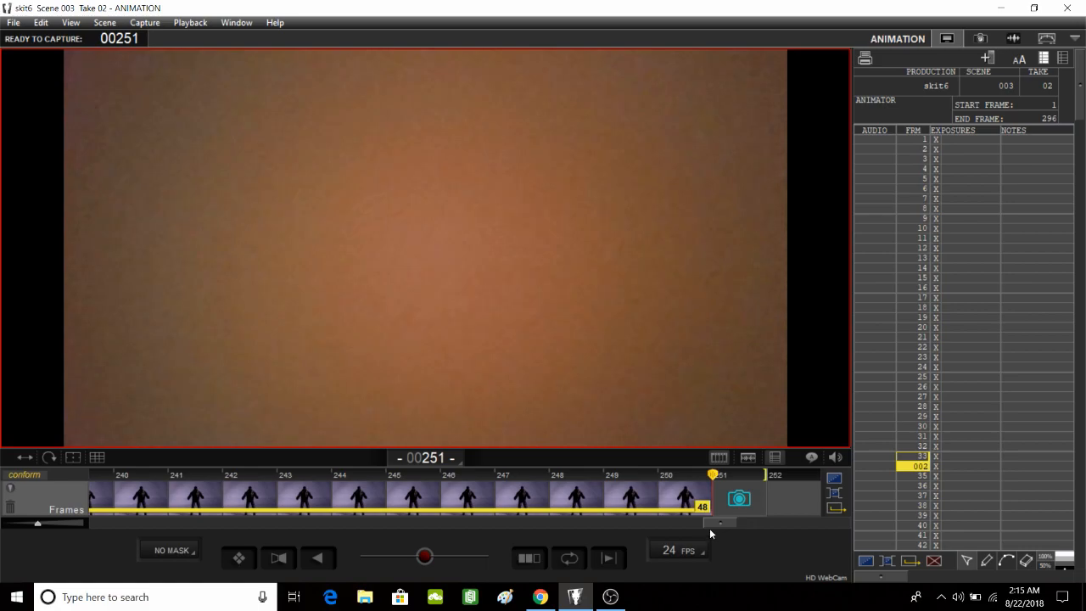
Play the whole sequence from frame 1 to review the jumps and the final hold
left_click_drag(715, 527, 89, 526)
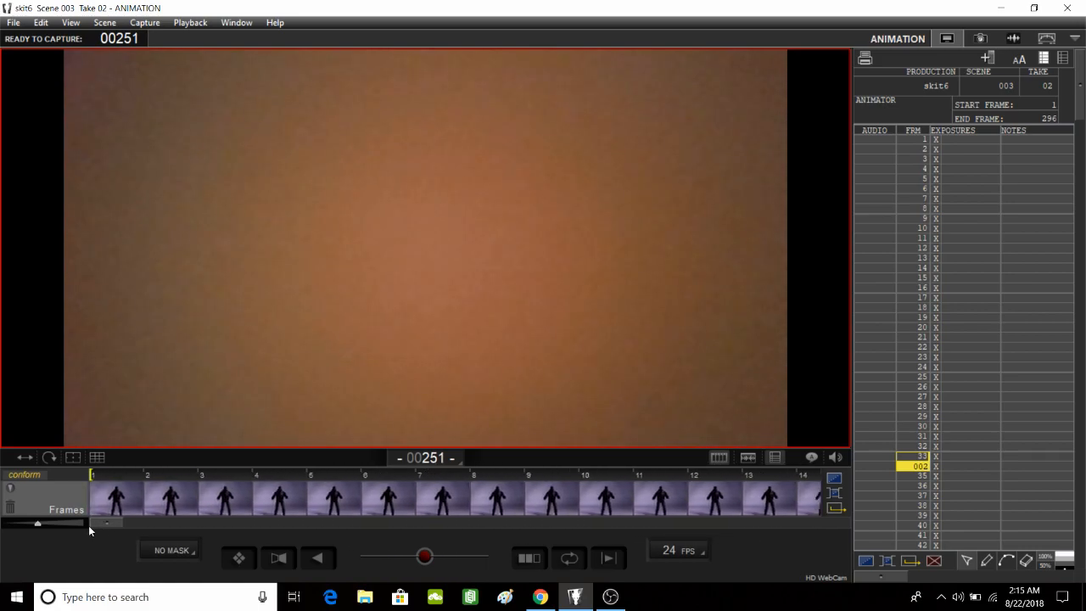
left_click(116, 497)
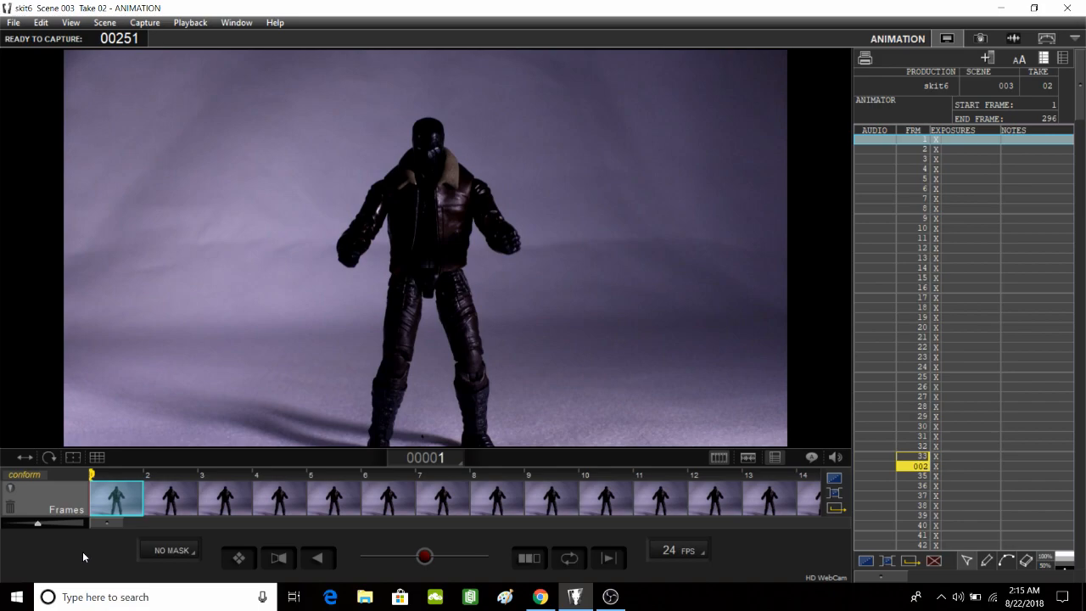
key("0")
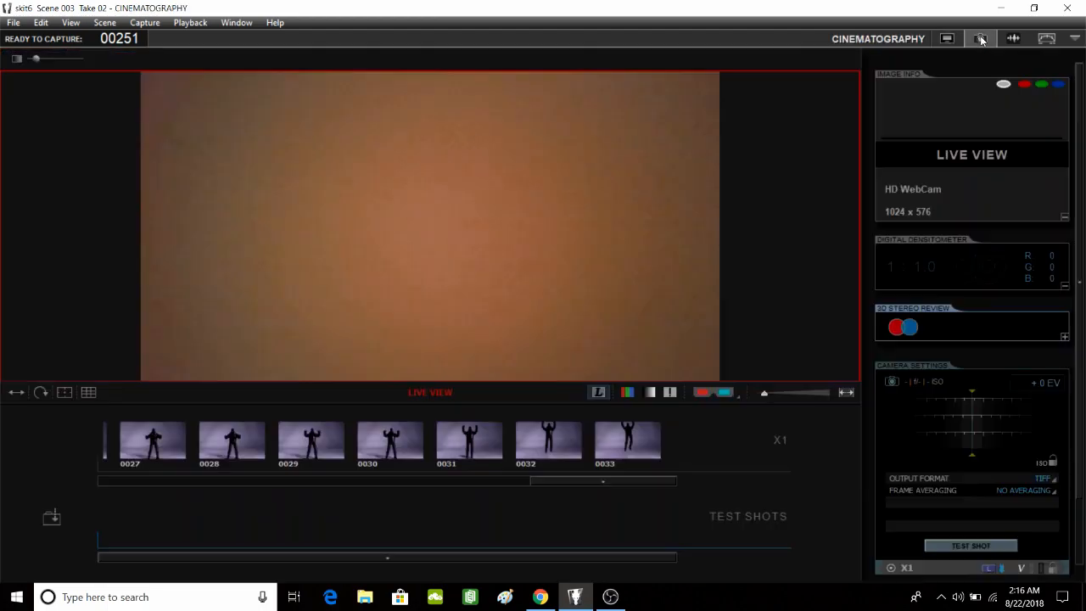
View the Cinematography workspace, and return to the start of the timeline in the Animation workspace
left_click(981, 39)
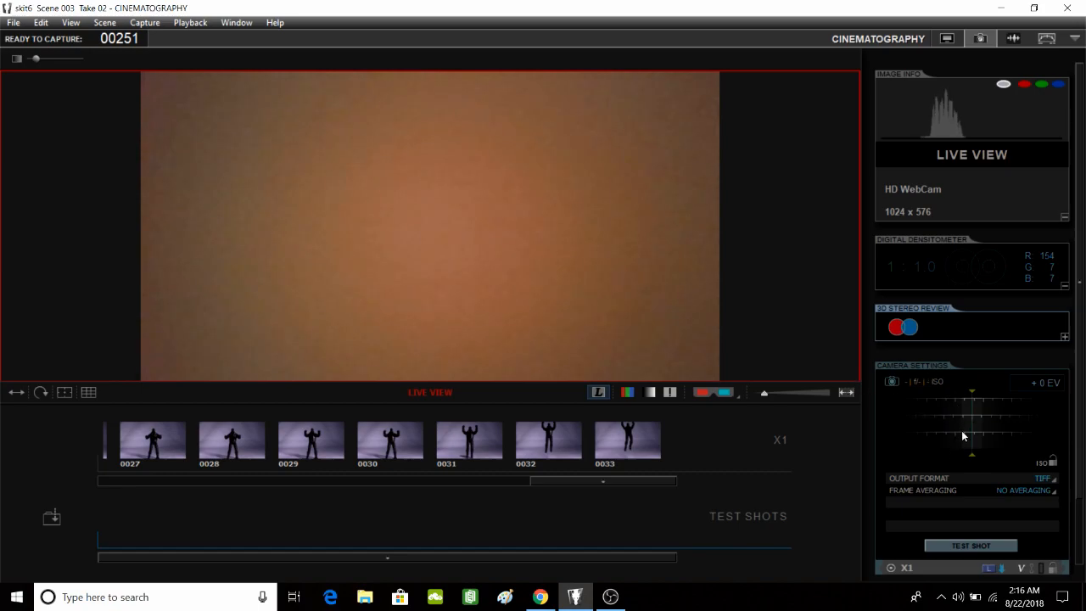
left_click(948, 39)
left_click_drag(705, 526, 92, 534)
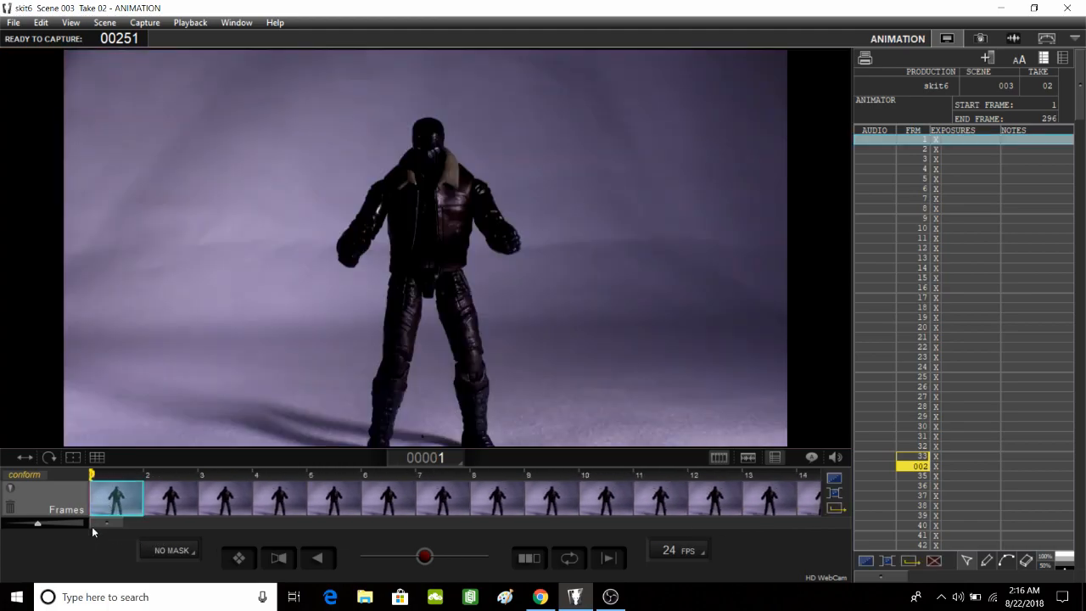